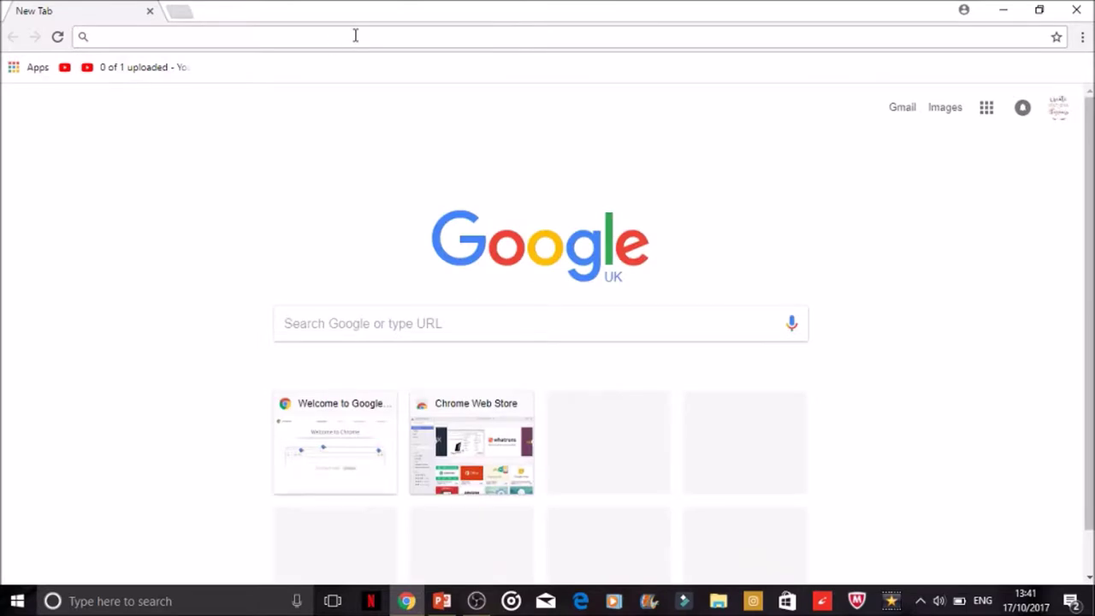
Search for canva in Chrome and open the Canva site's All Your Designs page.
{"action": "type", "text": "can"}
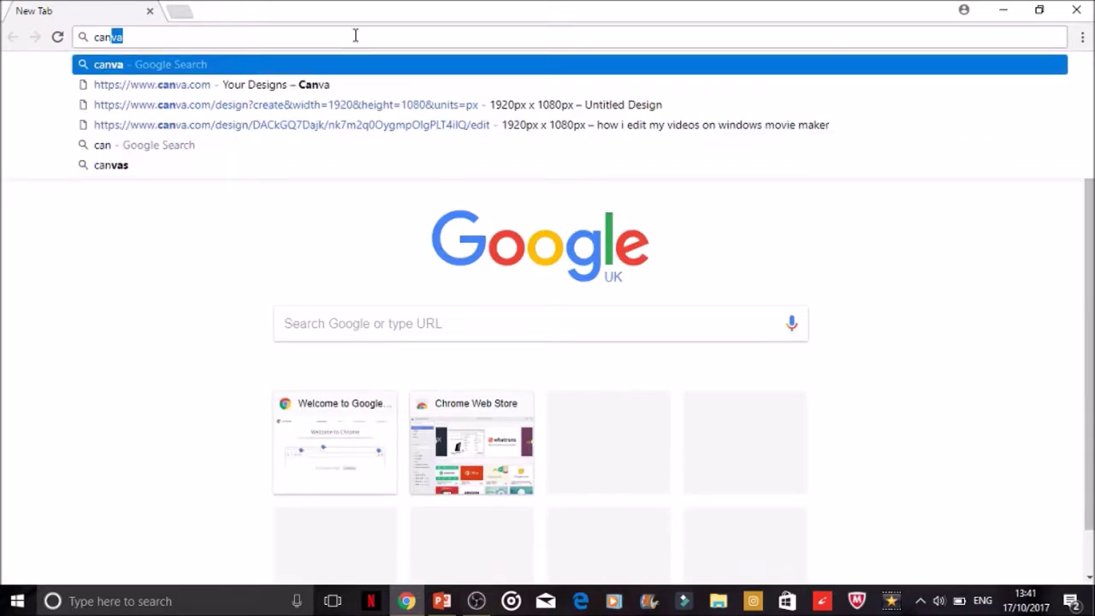
{"action": "type", "text": "va"}
{"action": "key", "text": "Return"}
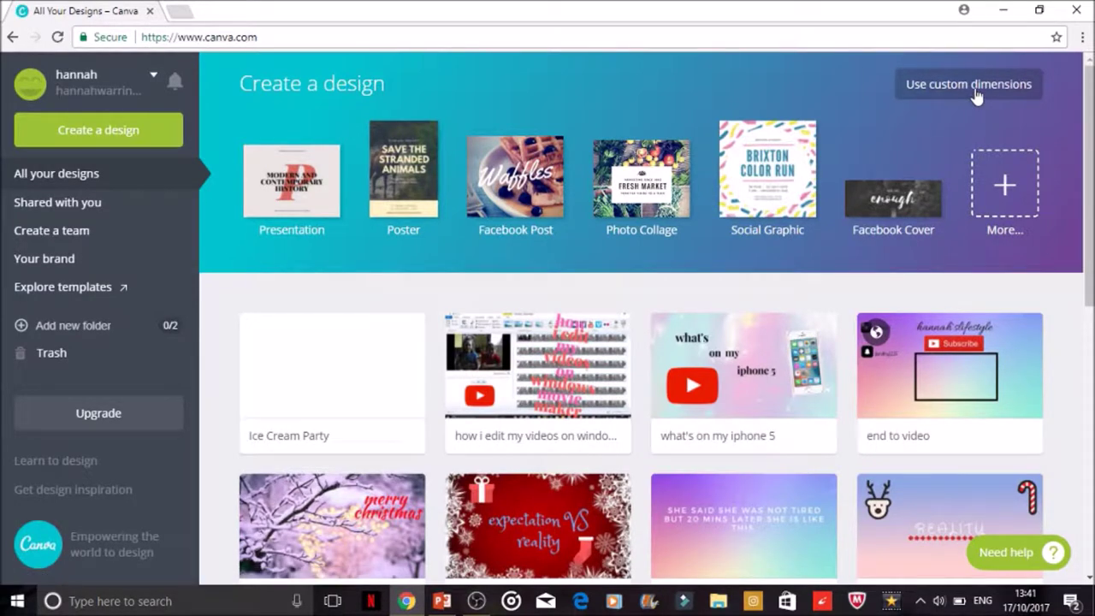
Create a custom-size blank design of 1920 × 1080 px.
{"action": "left_click", "coordinate": [975, 93]}
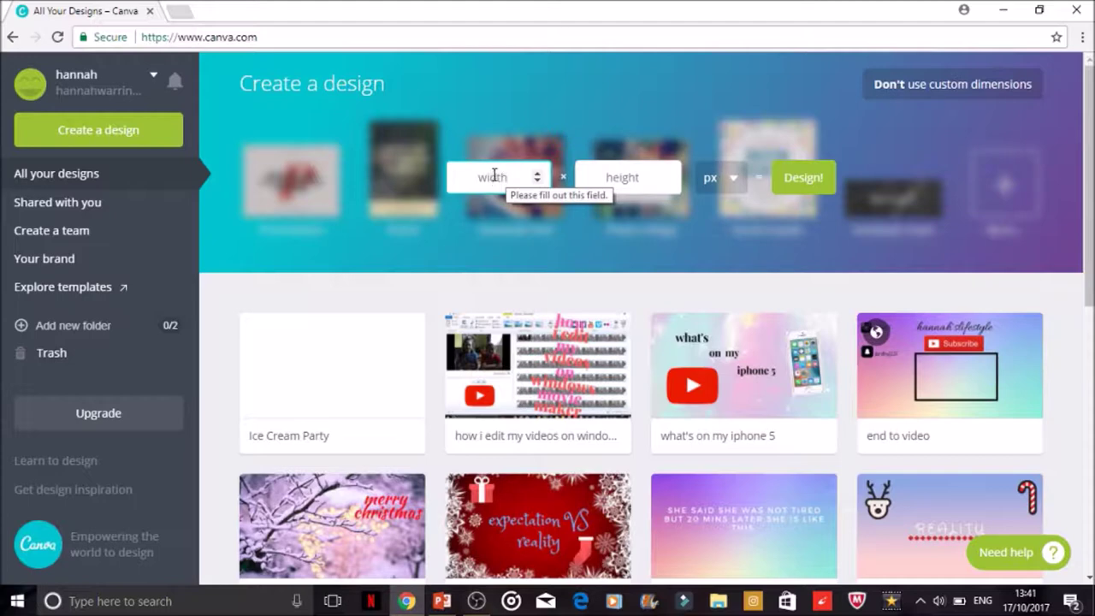
{"action": "left_click", "coordinate": [494, 175]}
{"action": "type", "text": "1920"}
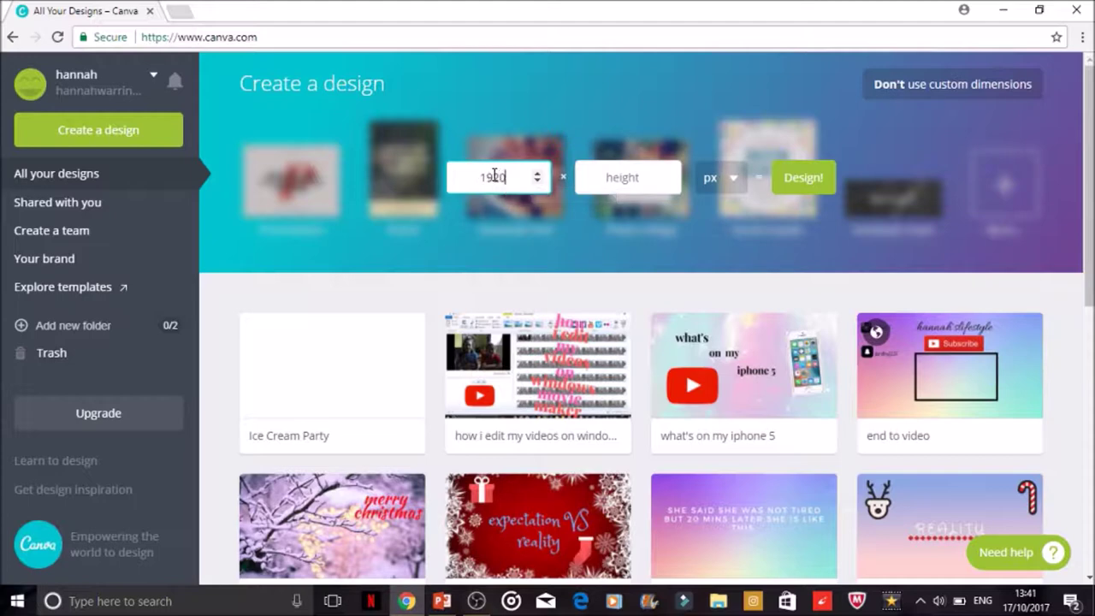
{"action": "left_click", "coordinate": [597, 176]}
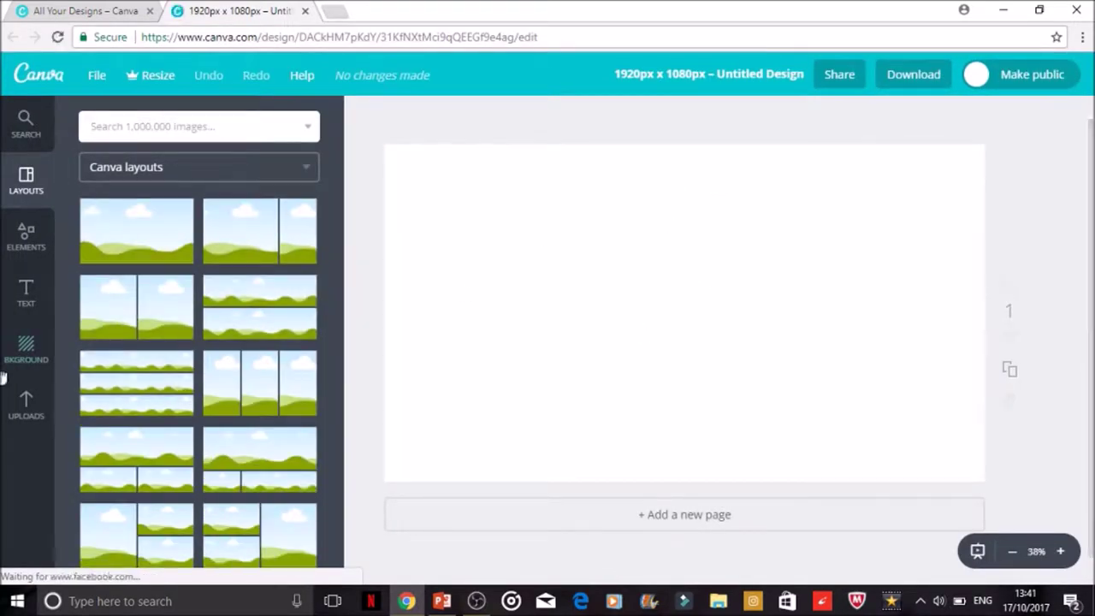
Show Uploads, browse to the thumbnails and start to videos folder, then cancel the upload.
{"action": "left_click", "coordinate": [26, 407]}
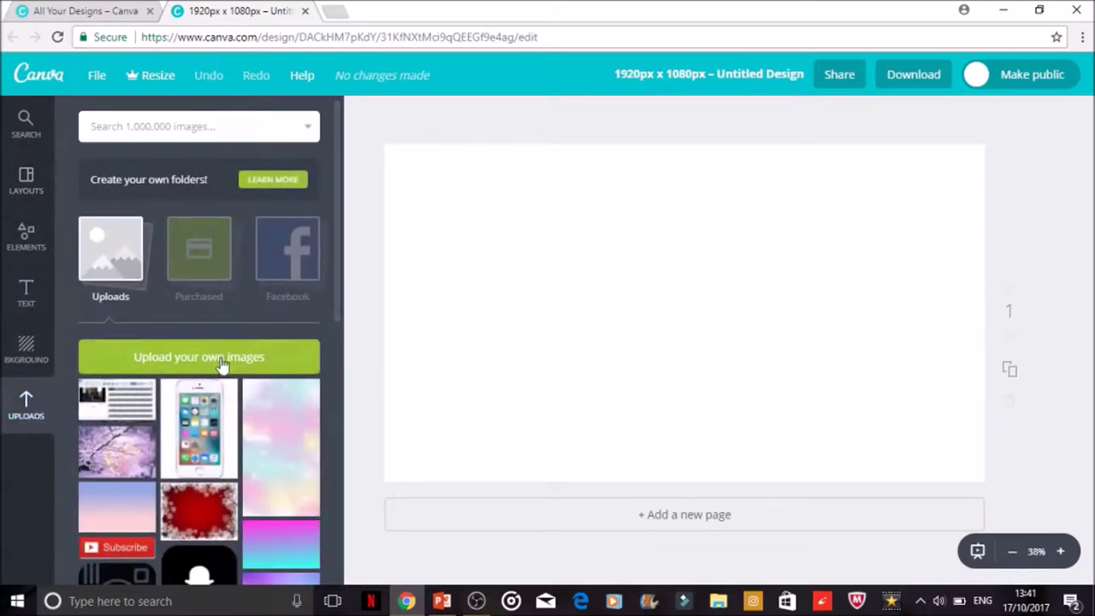
{"action": "left_click", "coordinate": [207, 364]}
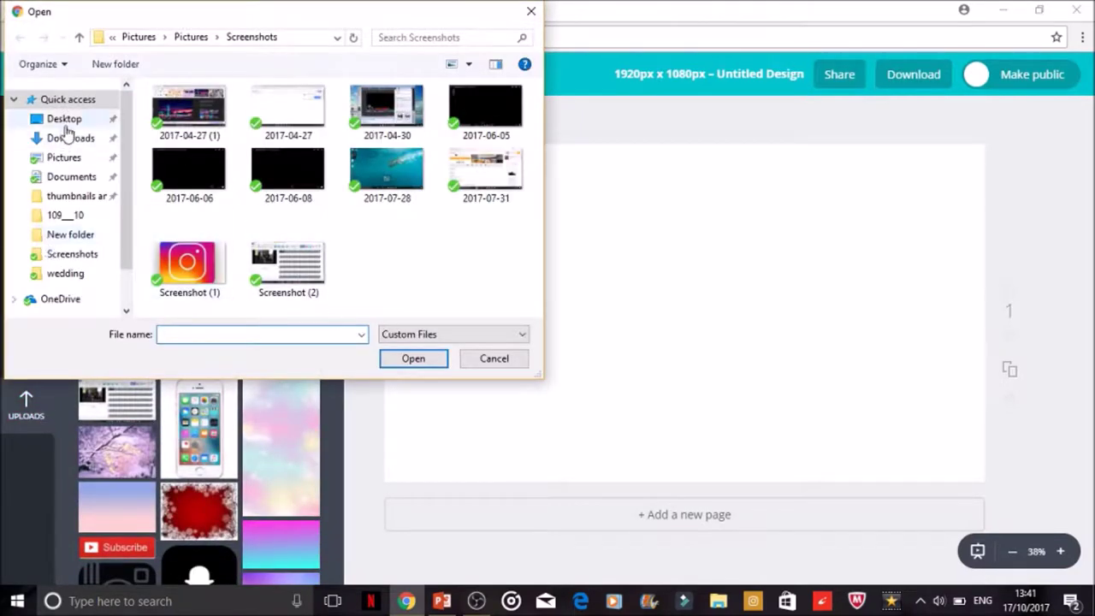
{"action": "left_click", "coordinate": [68, 137]}
{"action": "left_click", "coordinate": [72, 195]}
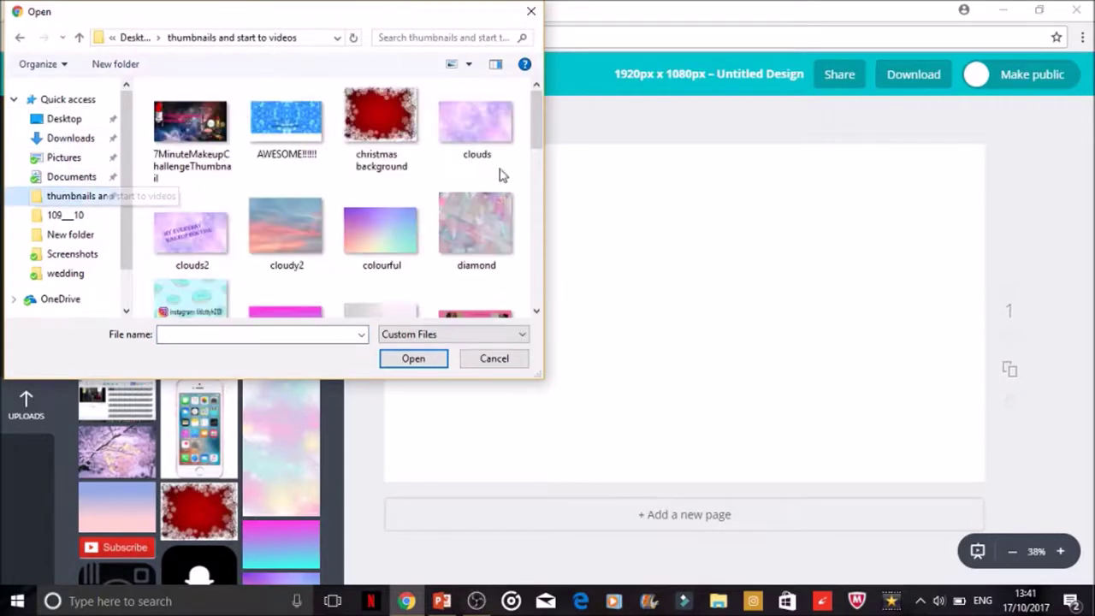
{"action": "mouse_move", "coordinate": [538, 115]}
{"action": "left_mouse_down"}
{"action": "mouse_move", "coordinate": [542, 214]}
{"action": "mouse_move", "coordinate": [543, 96]}
{"action": "left_mouse_up"}
{"action": "left_click", "coordinate": [531, 11]}
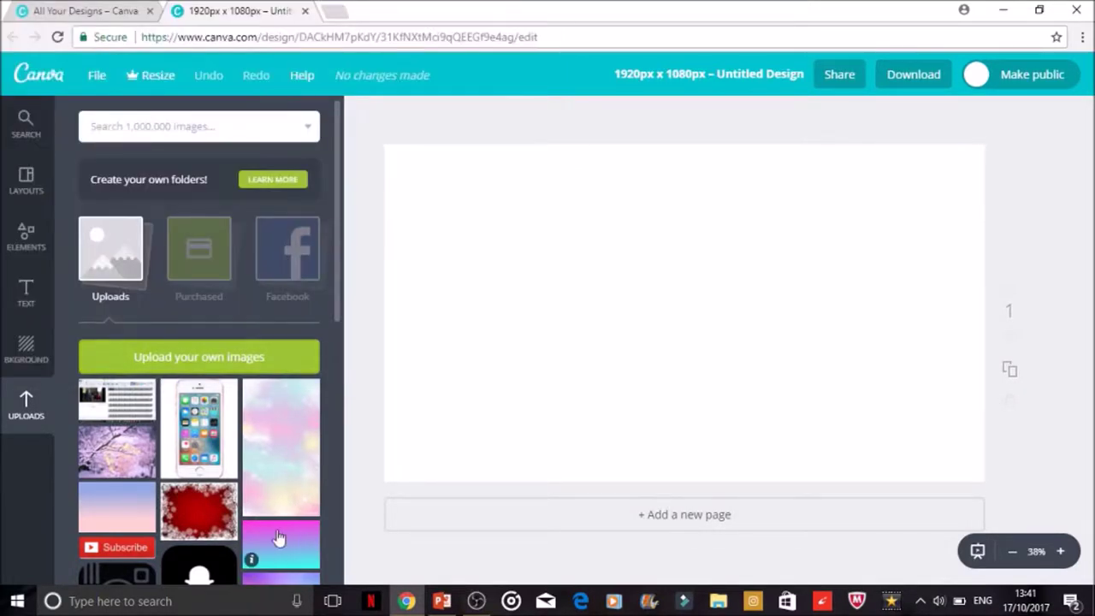
Add the pink-to-turquoise gradient image and stretch it over the whole page.
{"action": "left_click", "coordinate": [282, 534]}
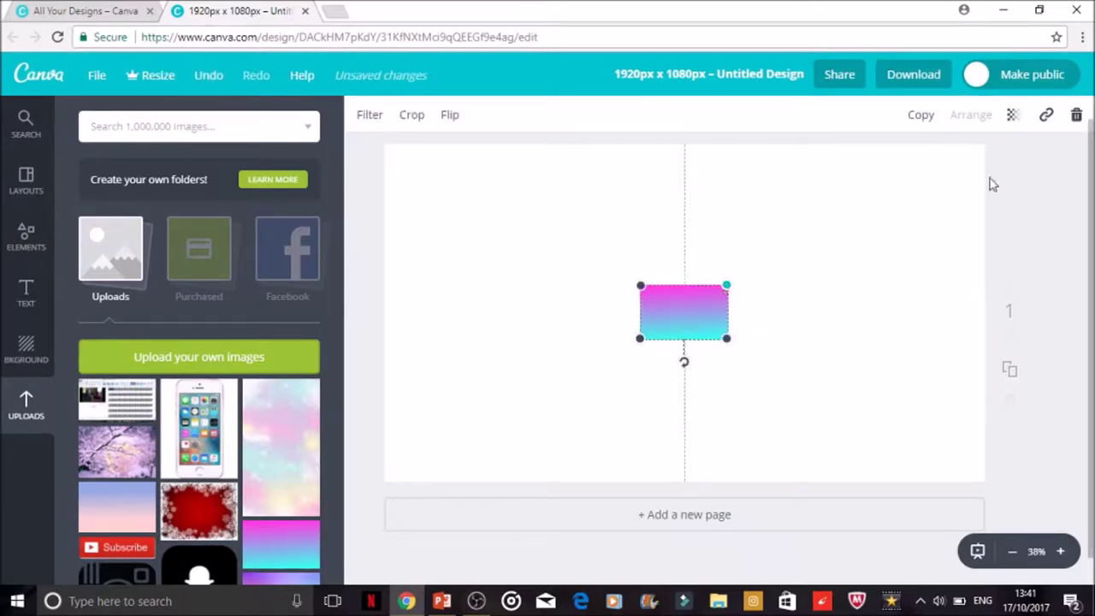
{"action": "mouse_move", "coordinate": [992, 183]}
{"action": "left_mouse_down"}
{"action": "mouse_move", "coordinate": [1021, 163]}
{"action": "mouse_move", "coordinate": [1007, 173]}
{"action": "left_mouse_up"}
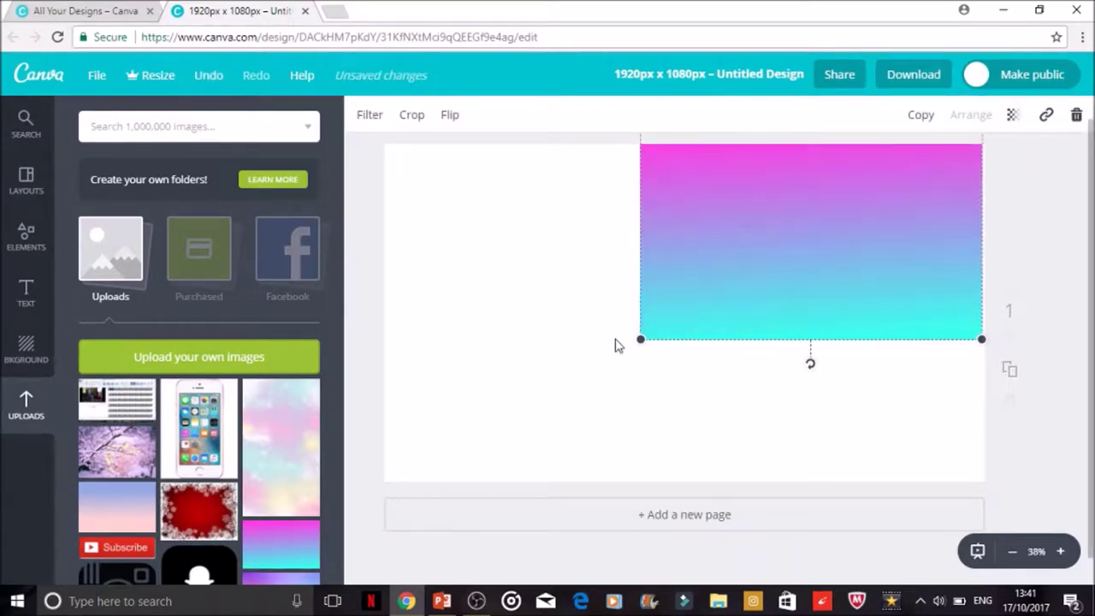
{"action": "left_click_drag", "start_coordinate": [640, 340], "coordinate": [372, 541]}
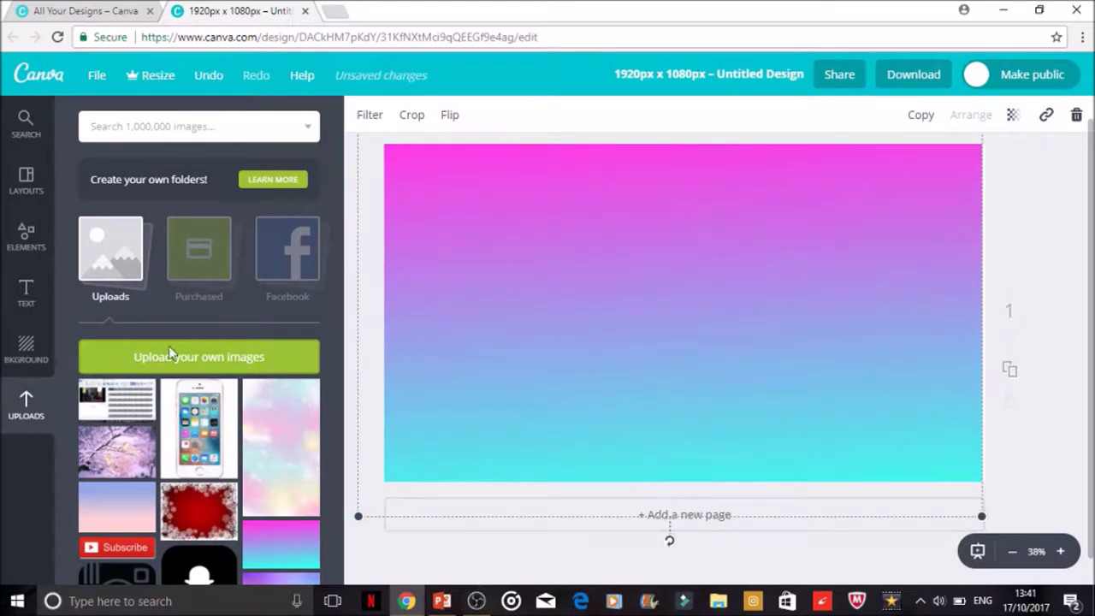
Add the black square outline shape from Elements > Shapes.
{"action": "left_click", "coordinate": [25, 247]}
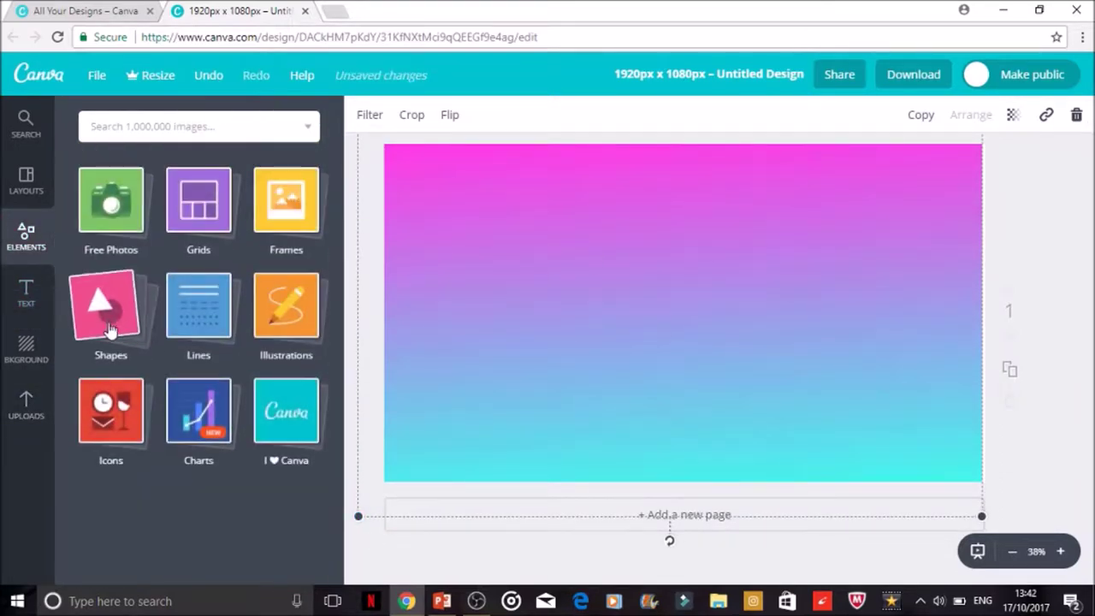
{"action": "left_click", "coordinate": [110, 330]}
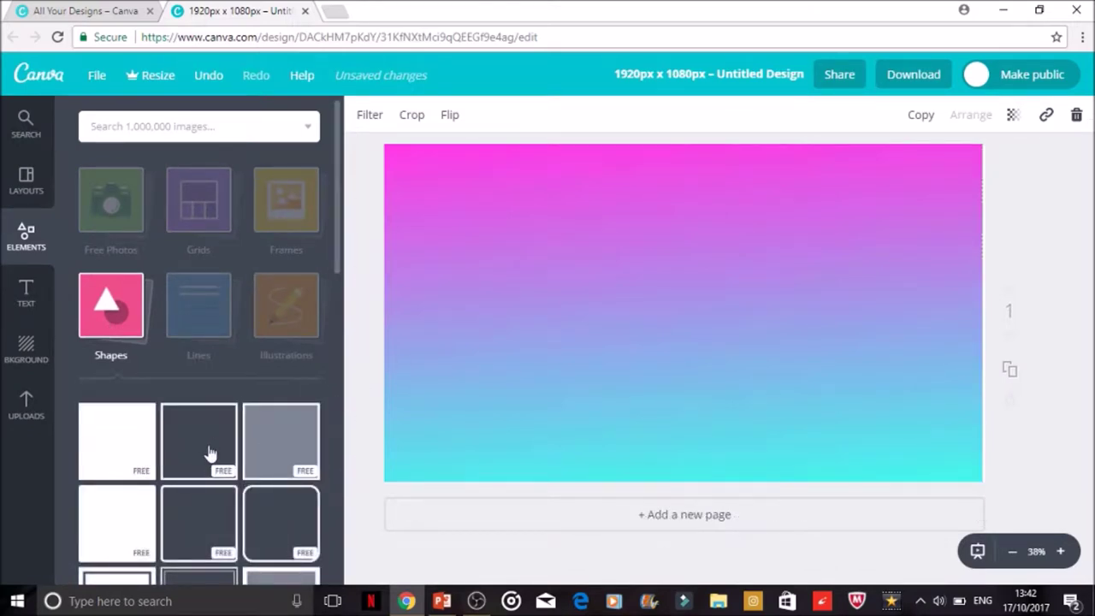
{"action": "left_click", "coordinate": [210, 453]}
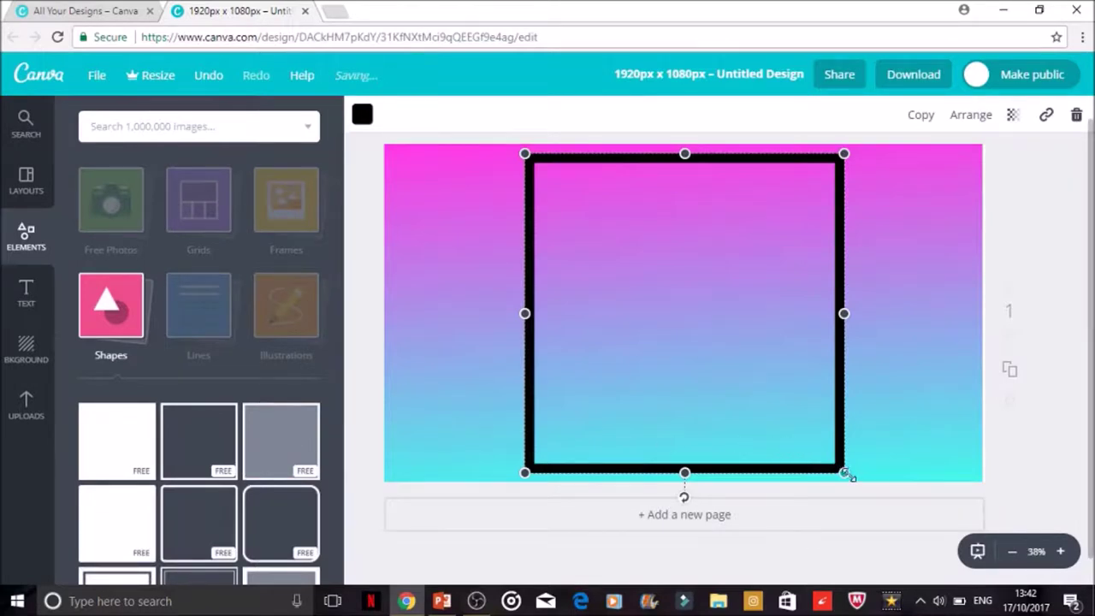
Resize the square into a wide rectangle and move it toward the page centre.
{"action": "left_click_drag", "start_coordinate": [843, 471], "coordinate": [704, 333]}
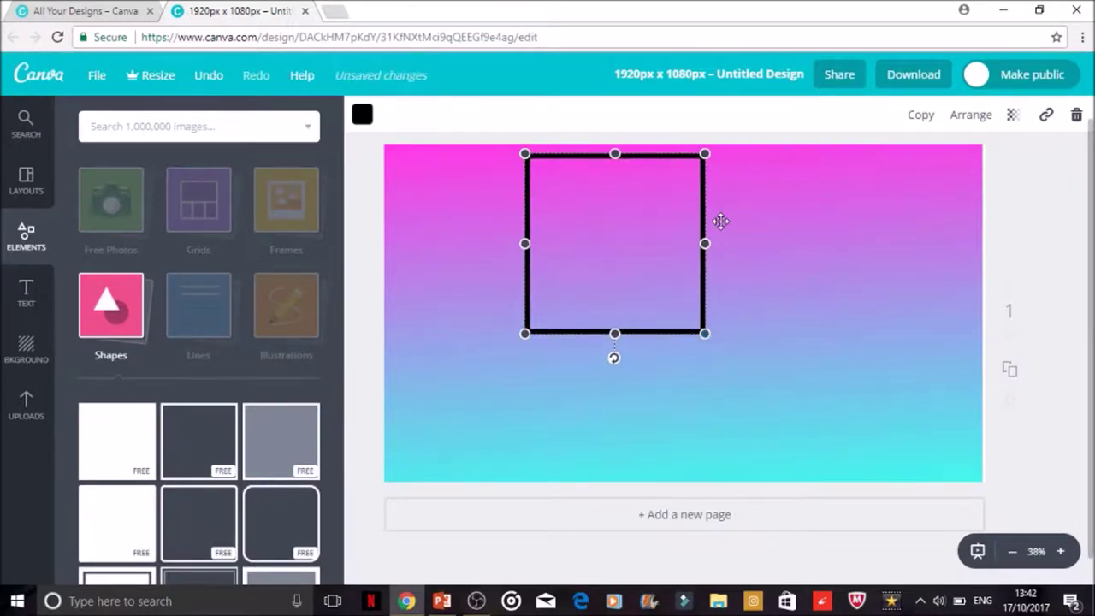
{"action": "left_click_drag", "start_coordinate": [704, 246], "coordinate": [789, 232]}
{"action": "left_click_drag", "start_coordinate": [660, 245], "coordinate": [695, 346]}
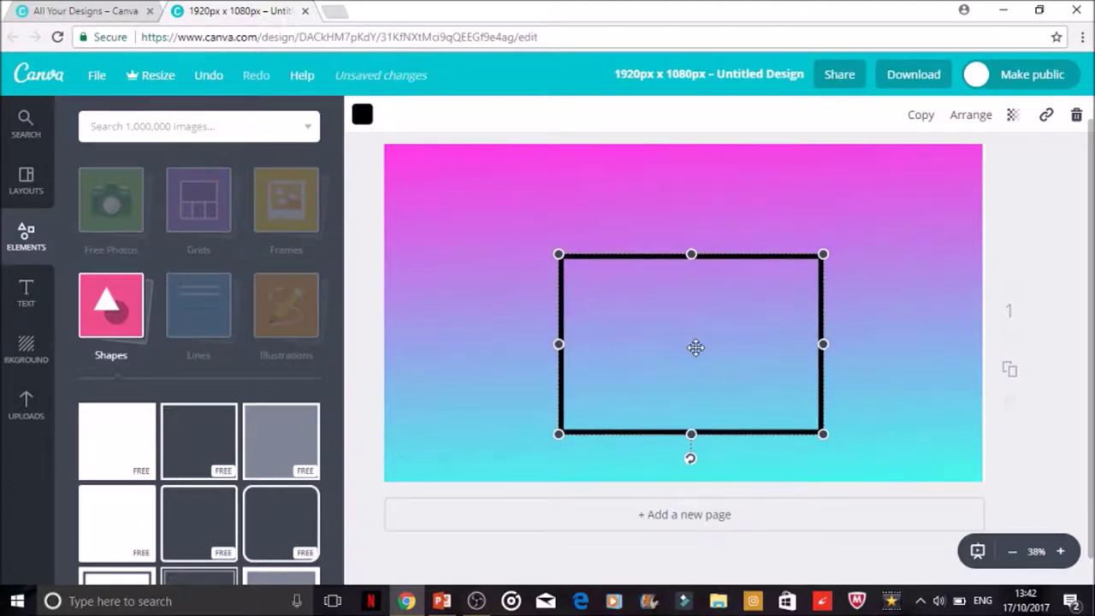
{"action": "left_click_drag", "start_coordinate": [822, 343], "coordinate": [835, 343]}
{"action": "left_click_drag", "start_coordinate": [566, 337], "coordinate": [552, 343]}
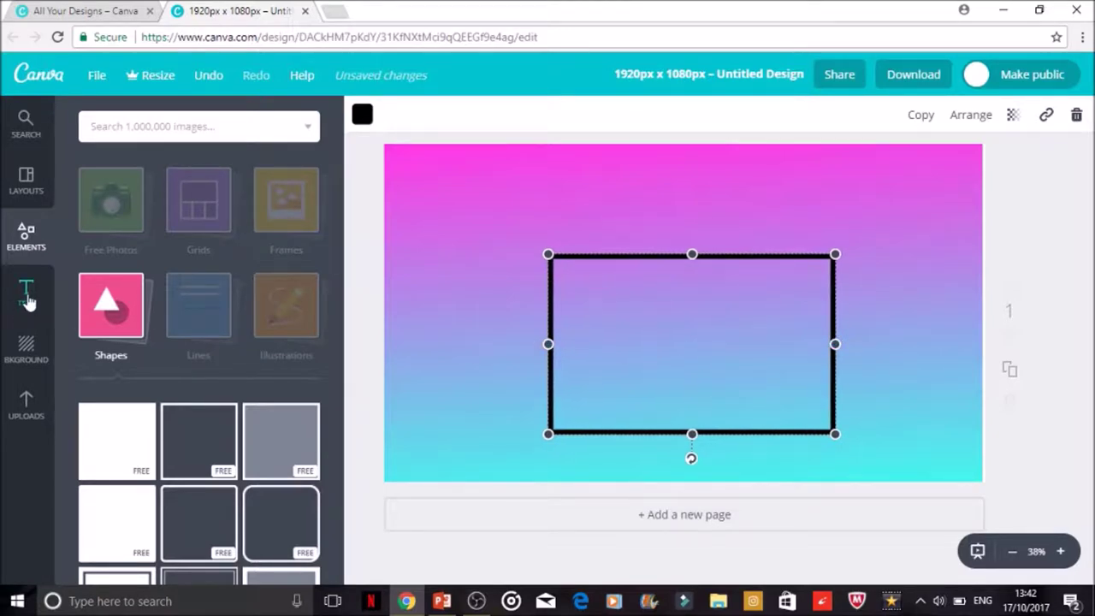
Add the uploaded screenshot and drop it into the black rectangle frame.
{"action": "left_click", "coordinate": [27, 397]}
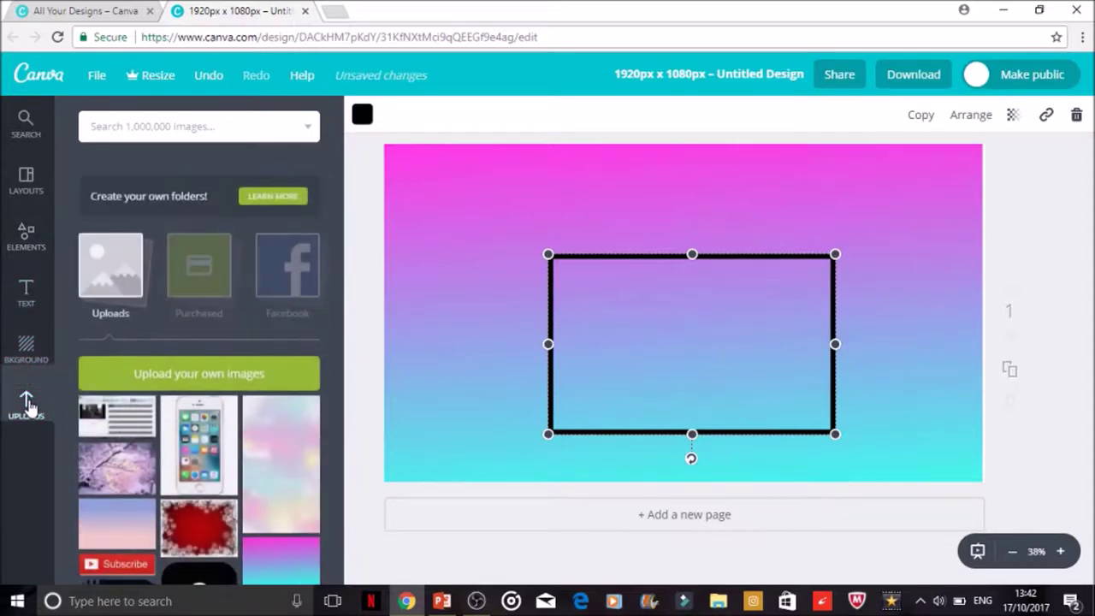
{"action": "left_click", "coordinate": [107, 402]}
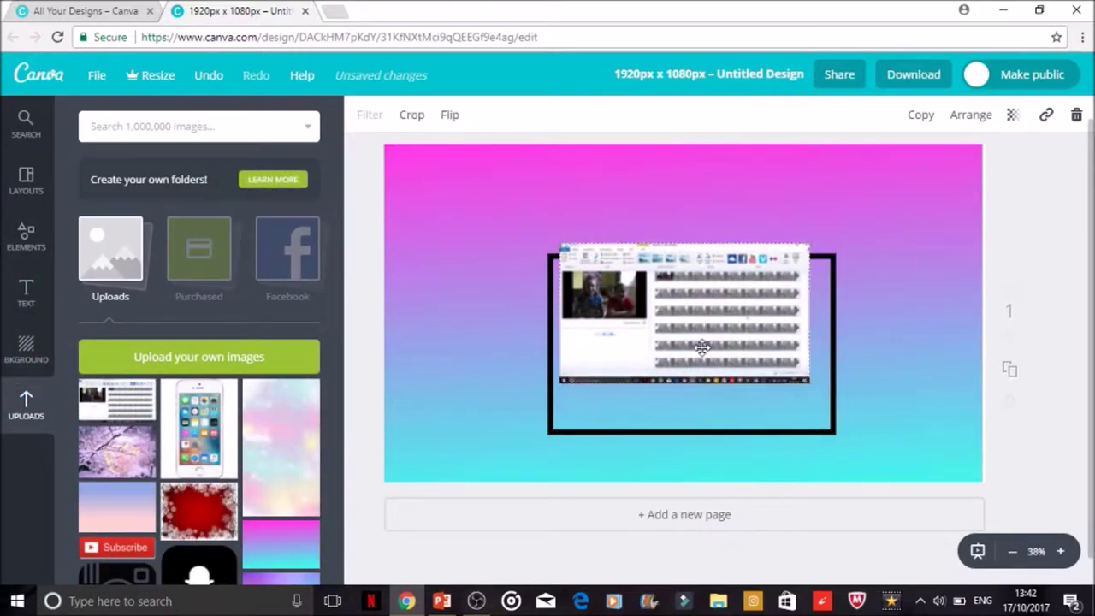
{"action": "left_click_drag", "start_coordinate": [706, 331], "coordinate": [711, 361]}
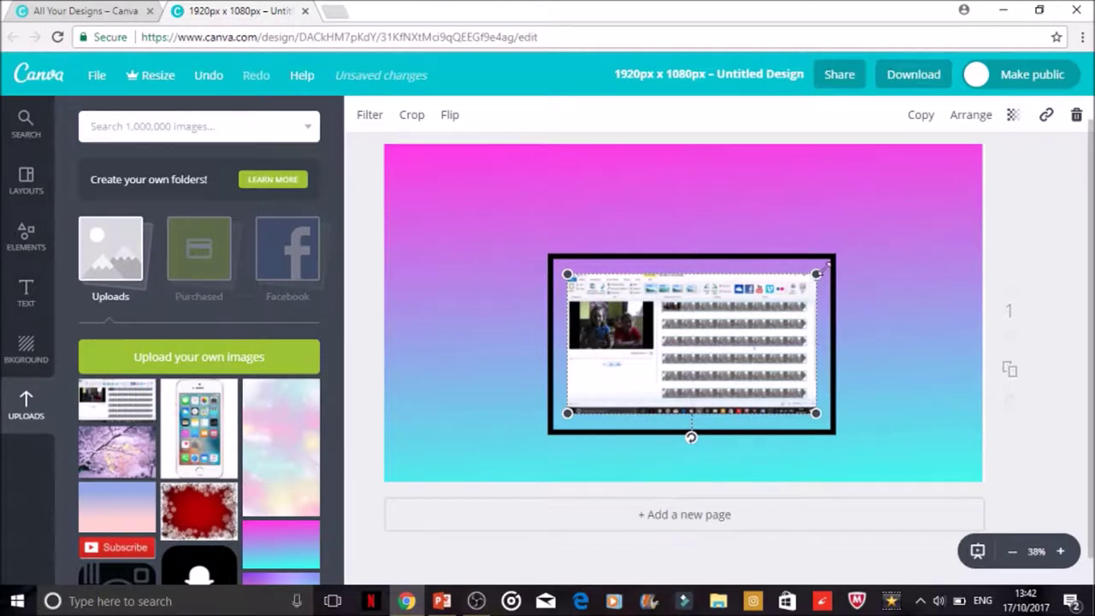
Shrink the black frame by adjusting its corner and edge handles.
{"action": "left_click", "coordinate": [830, 257]}
{"action": "left_click_drag", "start_coordinate": [829, 258], "coordinate": [816, 270]}
{"action": "left_click_drag", "start_coordinate": [684, 264], "coordinate": [685, 269]}
{"action": "mouse_move", "coordinate": [547, 268]}
{"action": "left_mouse_down"}
{"action": "mouse_move", "coordinate": [562, 265]}
{"action": "mouse_move", "coordinate": [558, 255]}
{"action": "left_mouse_up"}
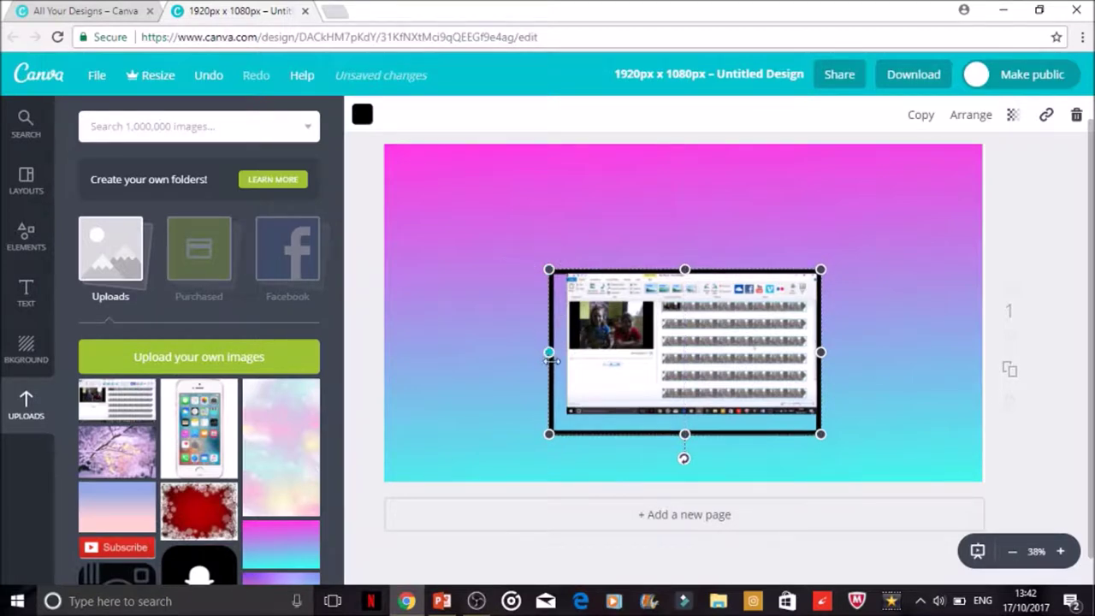
{"action": "mouse_move", "coordinate": [551, 360]}
{"action": "left_mouse_down"}
{"action": "mouse_move", "coordinate": [567, 360]}
{"action": "mouse_move", "coordinate": [561, 350]}
{"action": "left_mouse_up"}
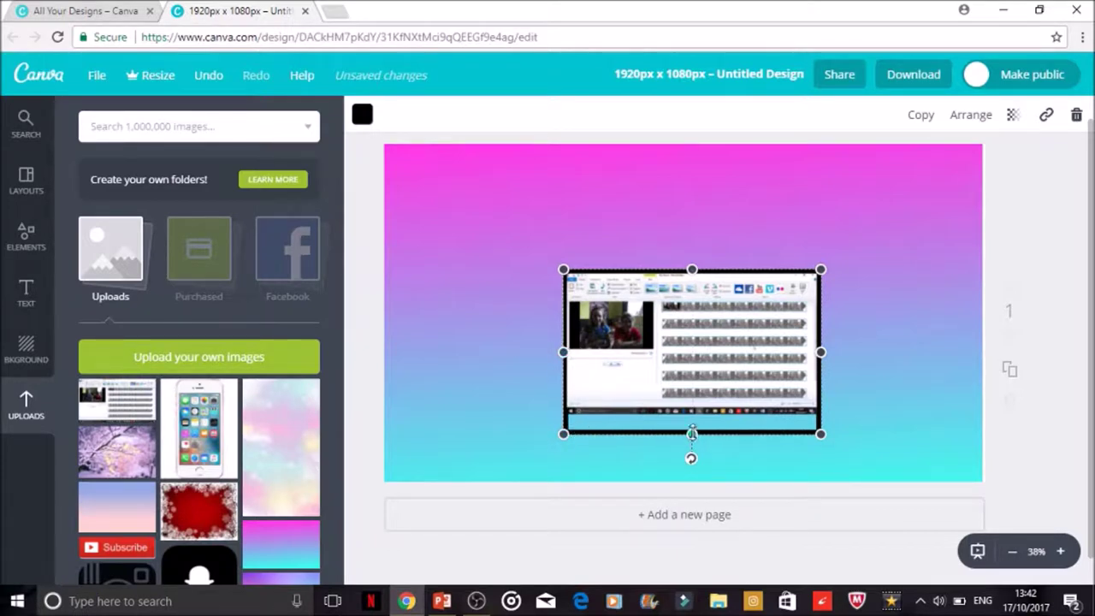
{"action": "left_click_drag", "start_coordinate": [692, 434], "coordinate": [692, 418]}
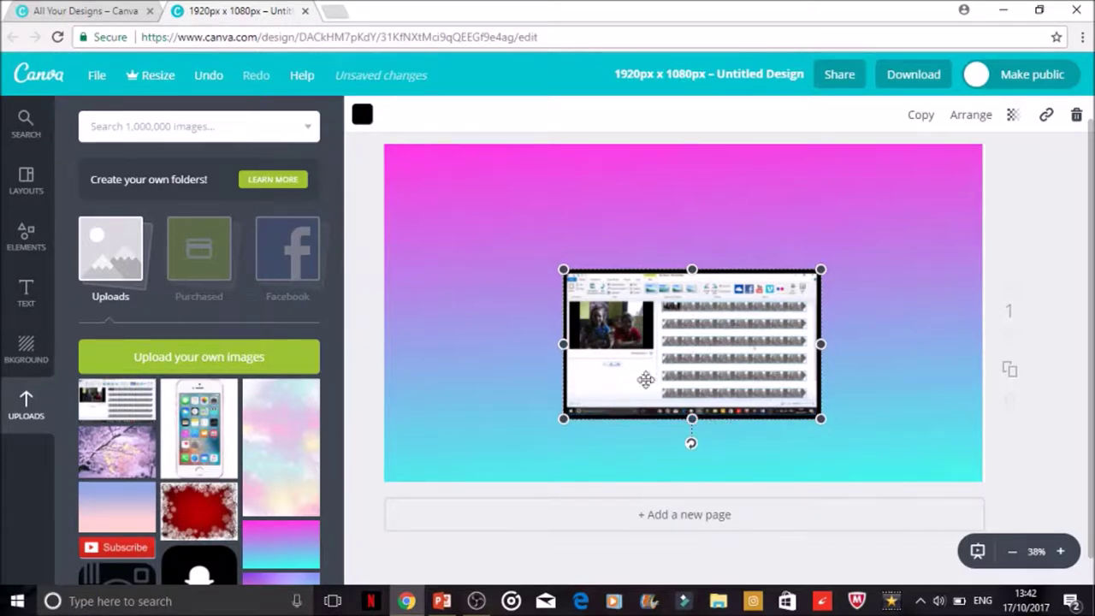
Pull the screenshot out of the frame and off the page, then centre the empty frame.
{"action": "left_click", "coordinate": [850, 310]}
{"action": "left_click", "coordinate": [665, 342]}
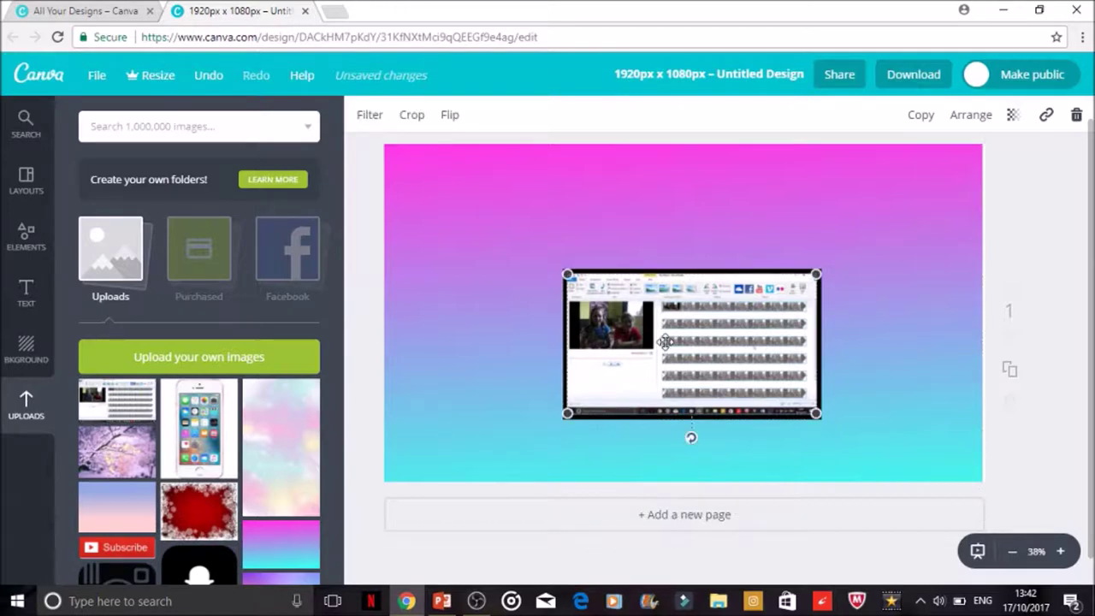
{"action": "left_click_drag", "start_coordinate": [665, 342], "coordinate": [682, 320]}
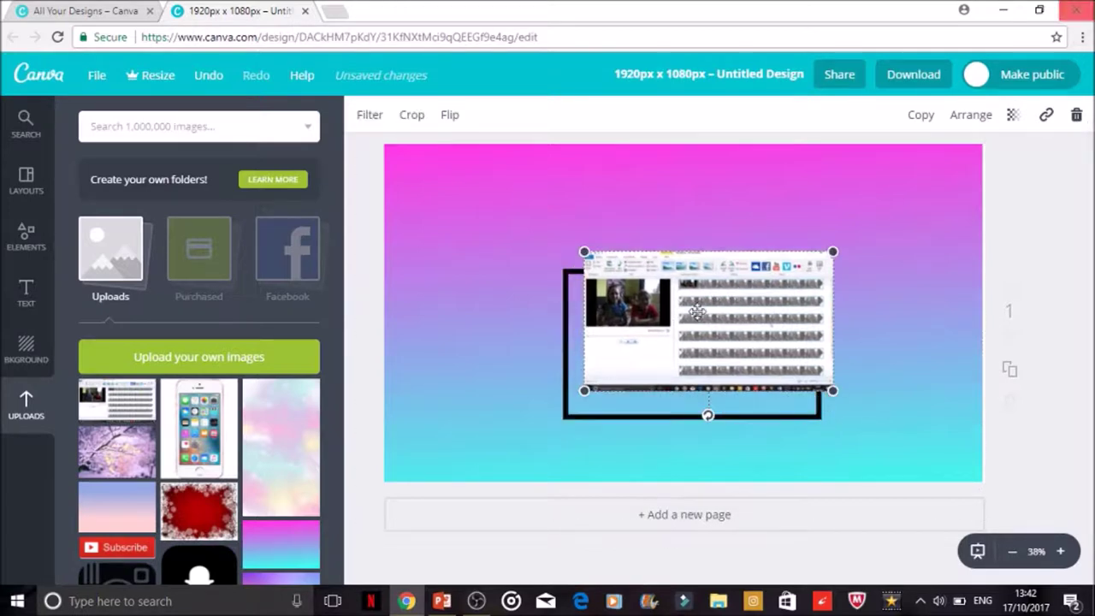
{"action": "left_click_drag", "start_coordinate": [688, 344], "coordinate": [1088, 201]}
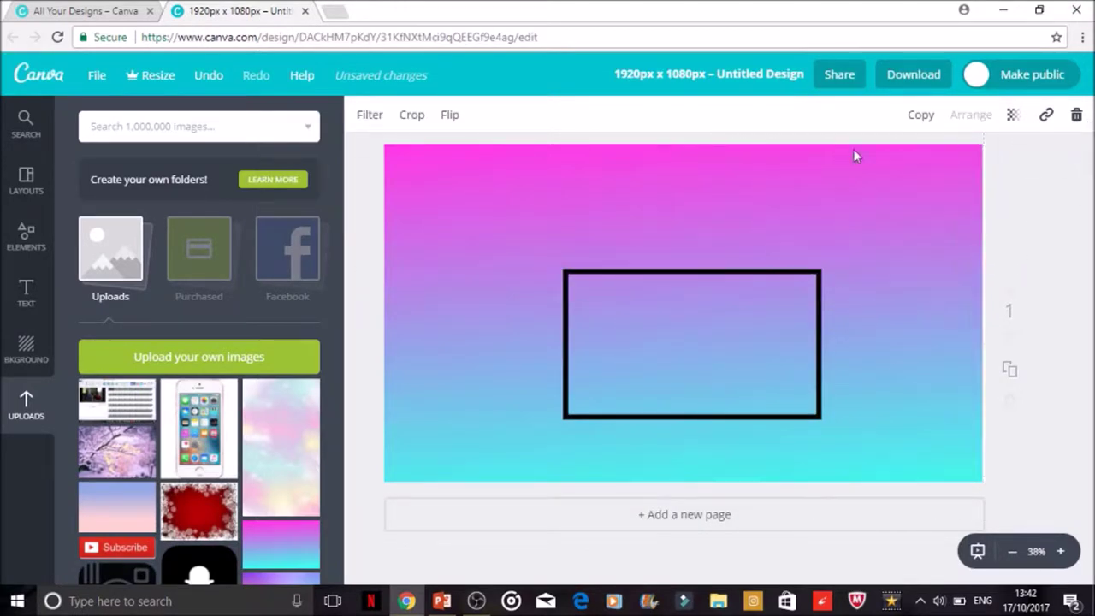
{"action": "left_click_drag", "start_coordinate": [687, 337], "coordinate": [621, 345]}
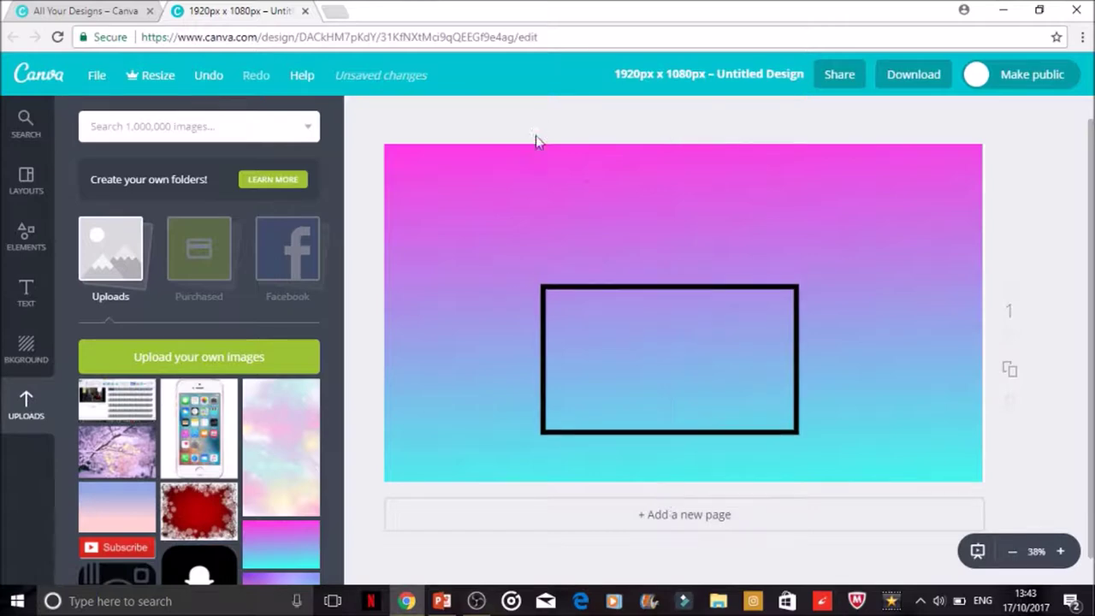
{"action": "left_click", "coordinate": [14, 306]}
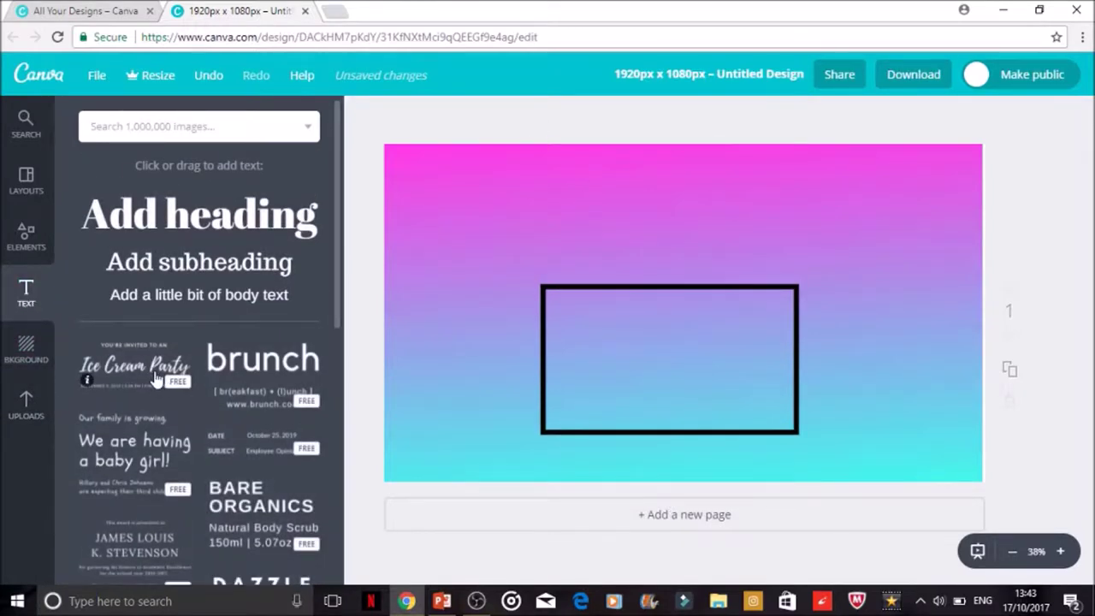
Add the Ice Cream Party text template and delete its Ice Cream Party wording.
{"action": "left_click", "coordinate": [204, 387]}
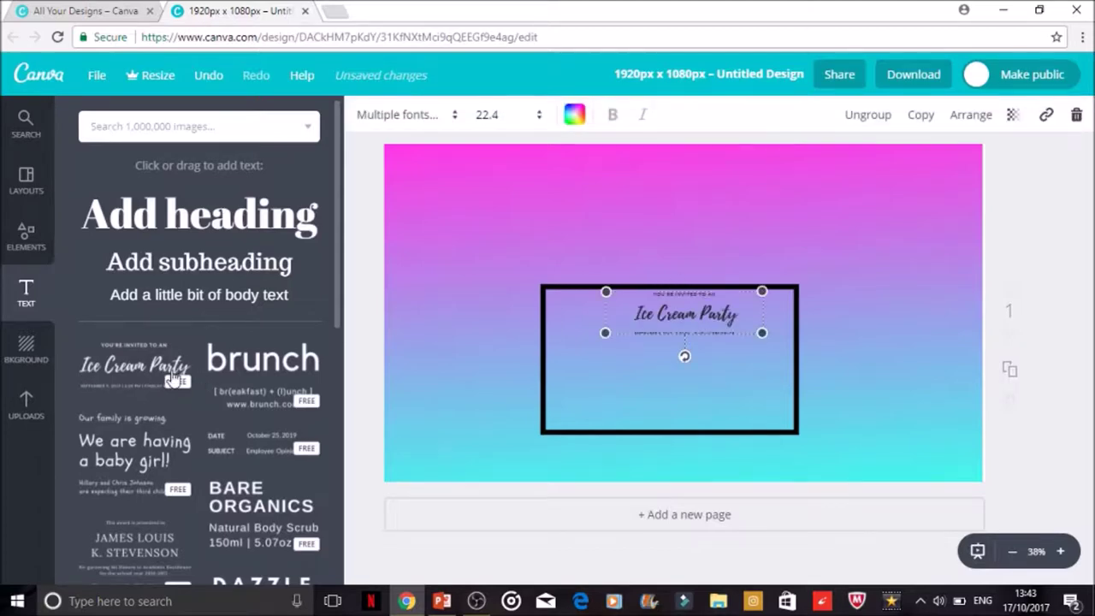
{"action": "mouse_move", "coordinate": [733, 331]}
{"action": "left_mouse_down"}
{"action": "mouse_move", "coordinate": [712, 329]}
{"action": "mouse_move", "coordinate": [727, 330]}
{"action": "left_mouse_up"}
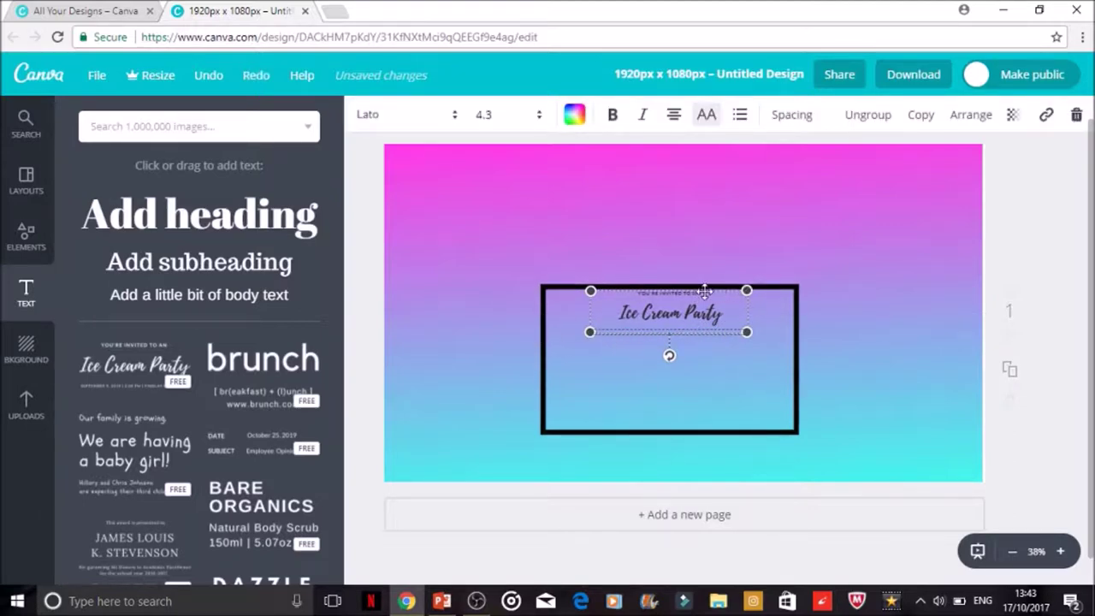
{"action": "left_click", "coordinate": [704, 291]}
{"action": "left_click_drag", "start_coordinate": [704, 293], "coordinate": [614, 302]}
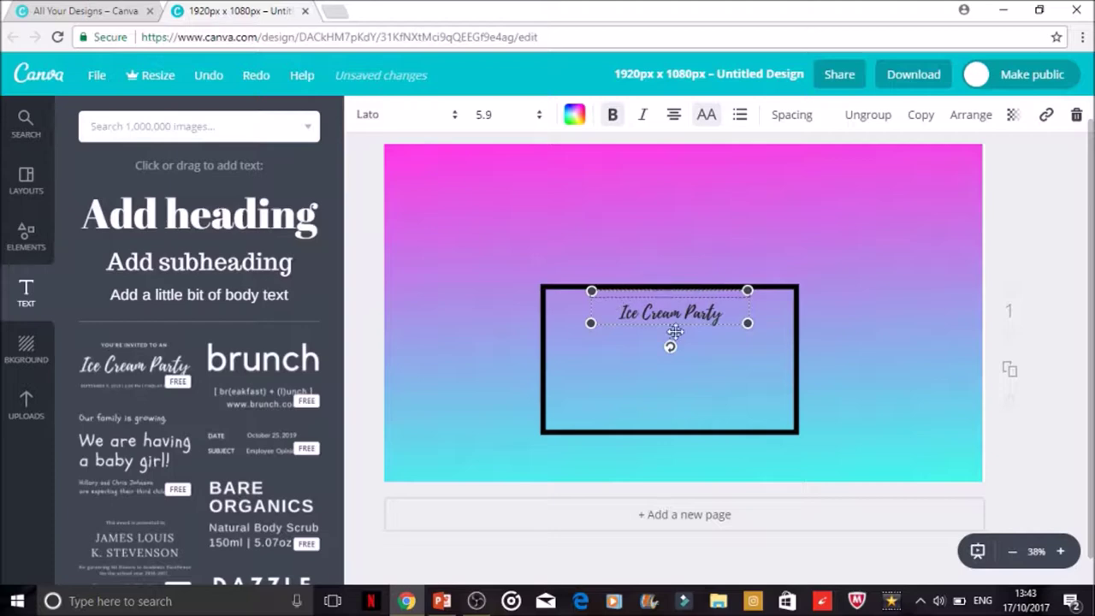
{"action": "left_click", "coordinate": [719, 317]}
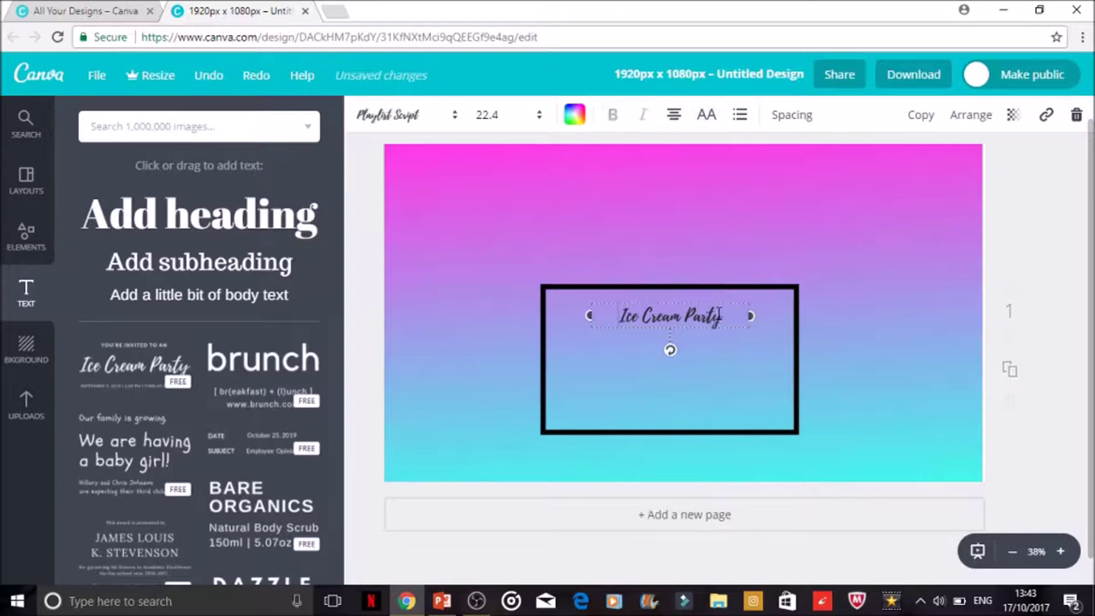
{"action": "key", "text": "BackSpace"}
{"action": "key", "text": "BackSpace"}
{"action": "key", "text": "BackSpace"}
{"action": "key", "text": "BackSpace"}
{"action": "key", "text": "BackSpace"}
{"action": "key", "text": "BackSpace"}
{"action": "key", "text": "BackSpace"}
{"action": "key", "text": "BackSpace"}
{"action": "key", "text": "BackSpace"}
{"action": "key", "text": "BackSpace"}
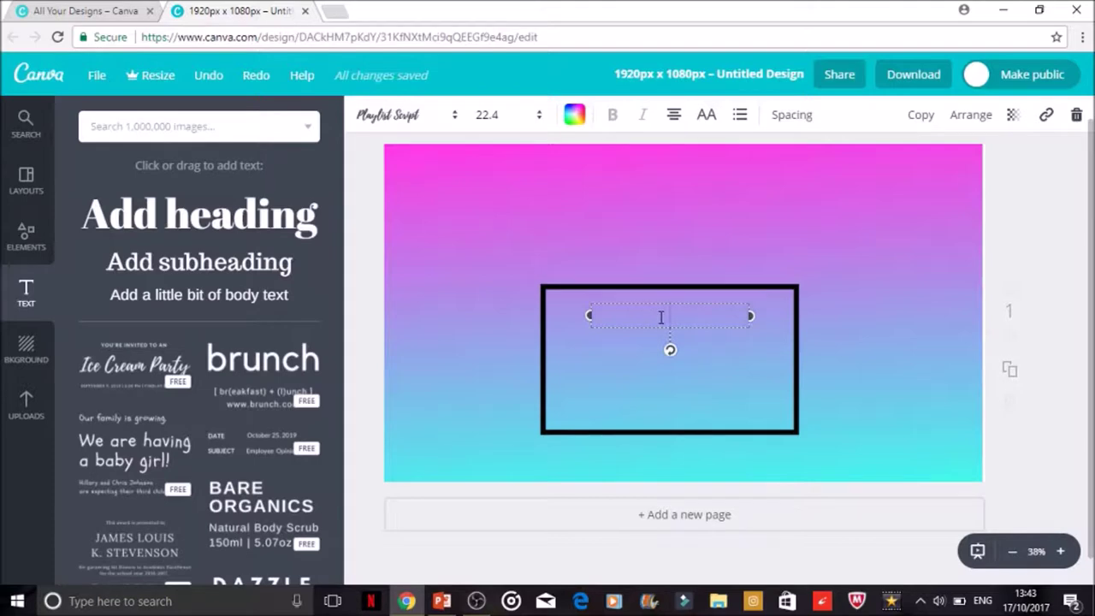
Type the channel name, move it to the top, tilt it slightly and widen it.
{"action": "type", "text": "nah'slifestyle"}
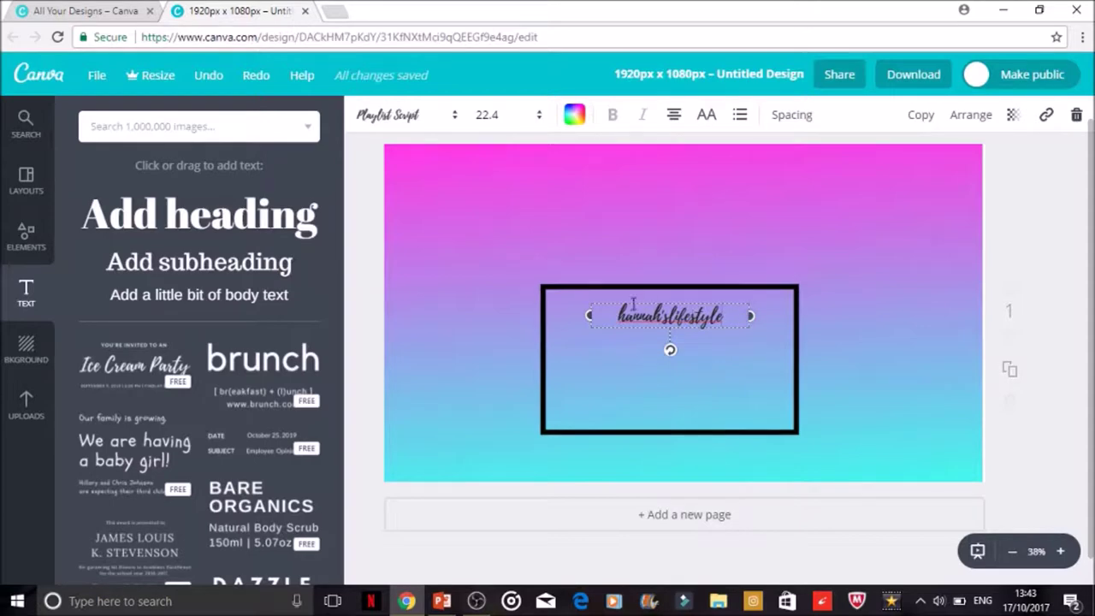
{"action": "left_click_drag", "start_coordinate": [650, 300], "coordinate": [639, 167]}
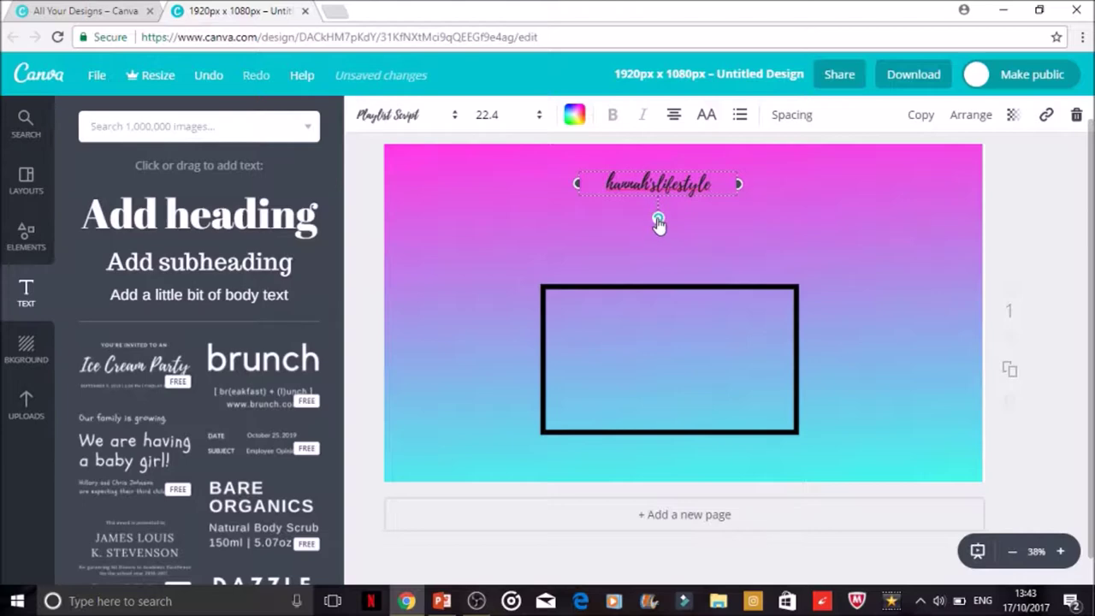
{"action": "left_click_drag", "start_coordinate": [656, 220], "coordinate": [658, 222]}
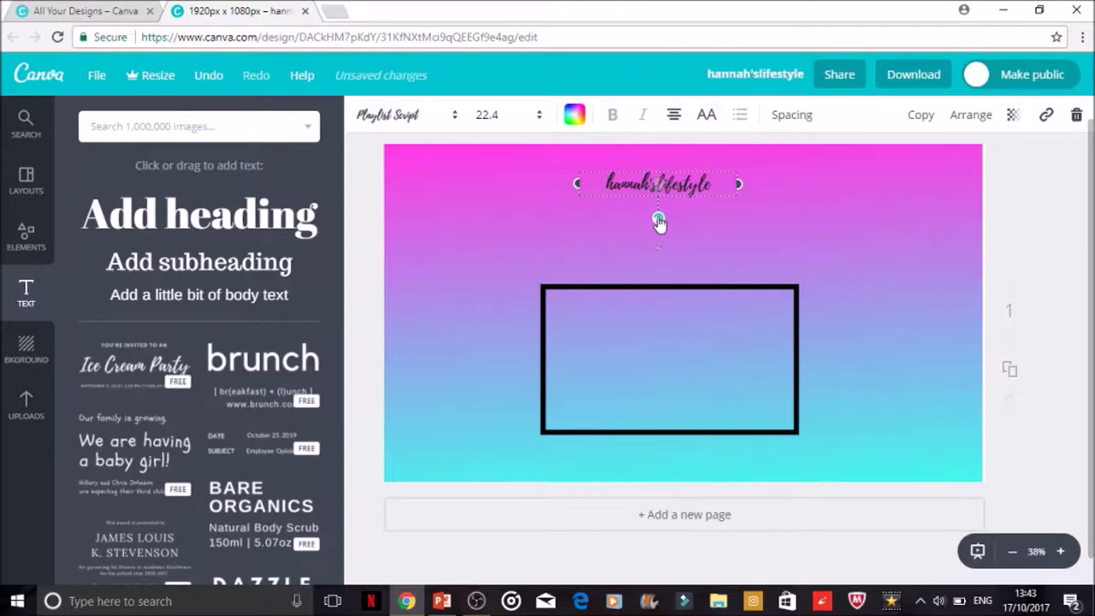
{"action": "left_click", "coordinate": [752, 183]}
{"action": "left_click", "coordinate": [728, 184]}
{"action": "left_click_drag", "start_coordinate": [740, 184], "coordinate": [570, 181]}
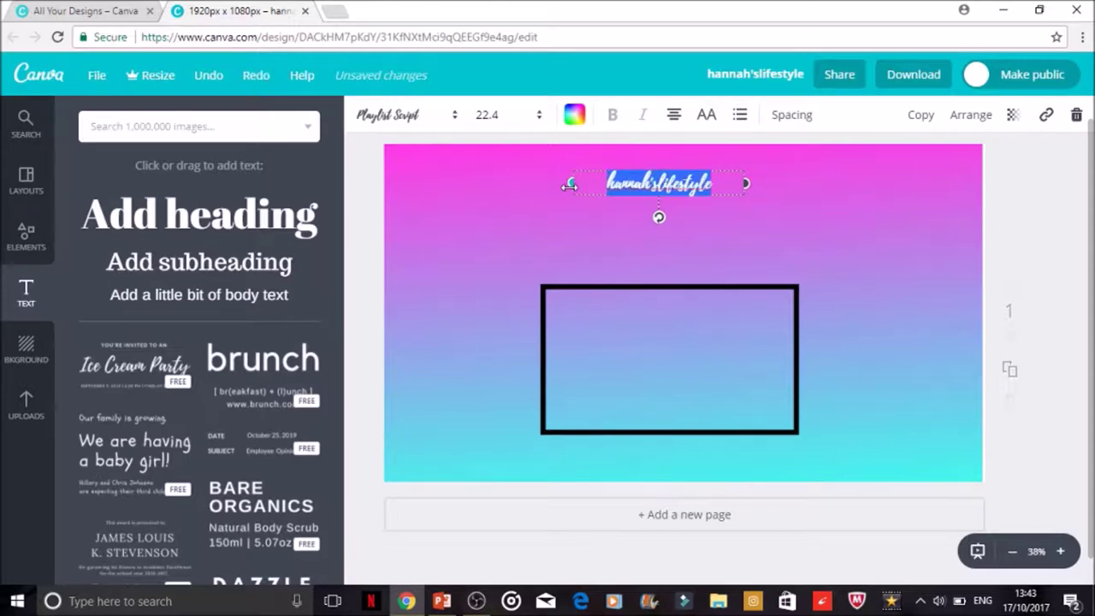
Set the channel-name title to font size 32.
{"action": "left_click", "coordinate": [511, 115]}
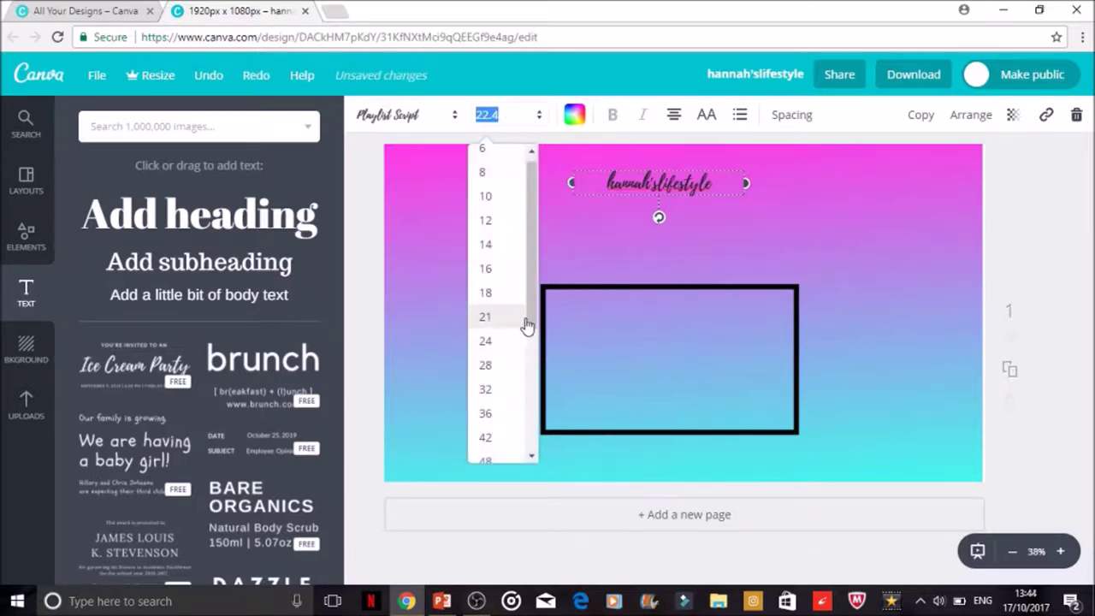
{"action": "scroll", "coordinate": [523, 330], "scroll_direction": "down", "scroll_amount": 2}
{"action": "left_click", "coordinate": [488, 318]}
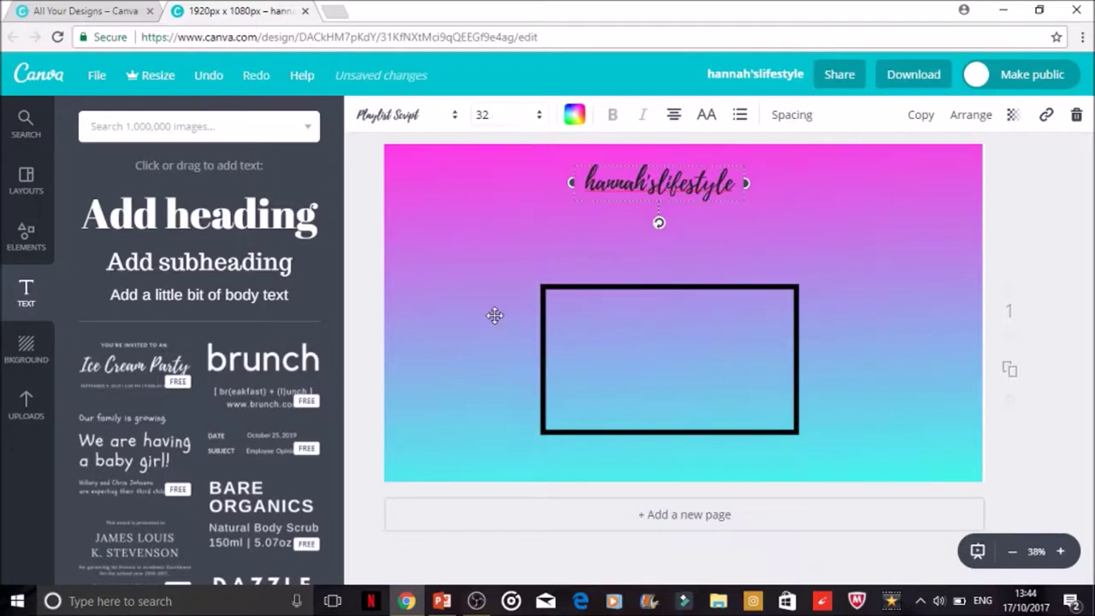
{"action": "left_click", "coordinate": [828, 205]}
Make the whole channel-name title white.
{"action": "left_click", "coordinate": [645, 184]}
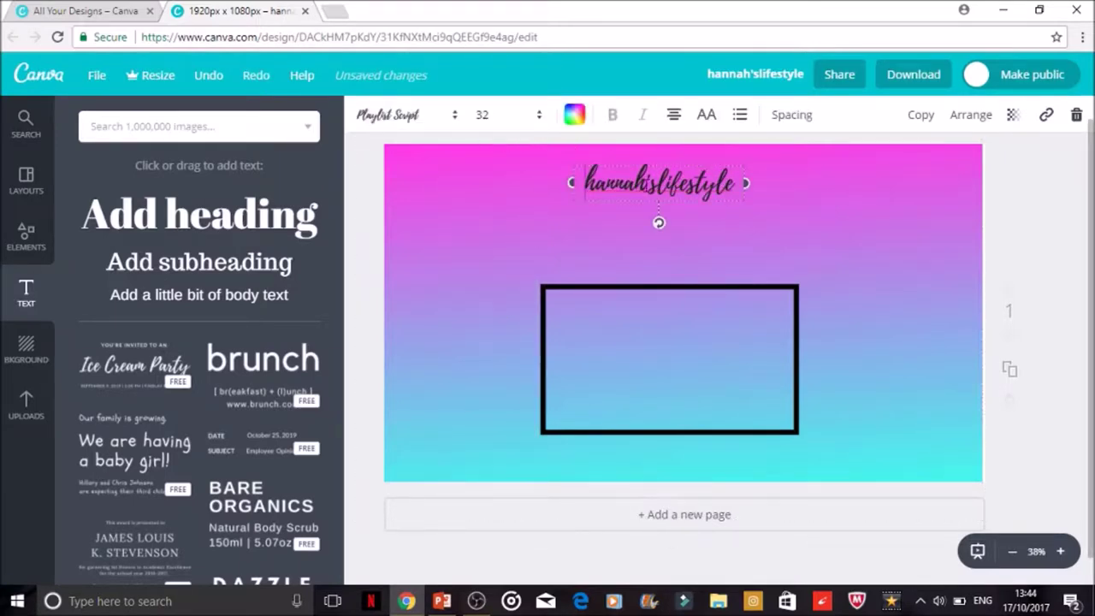
{"action": "left_click_drag", "start_coordinate": [583, 183], "coordinate": [780, 177]}
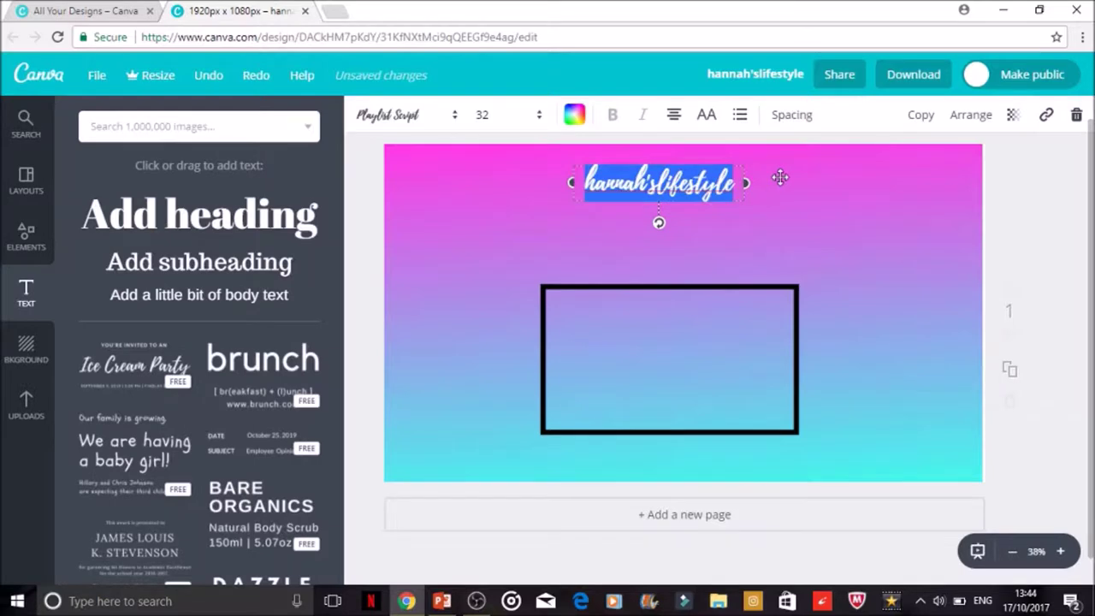
{"action": "left_click", "coordinate": [575, 116]}
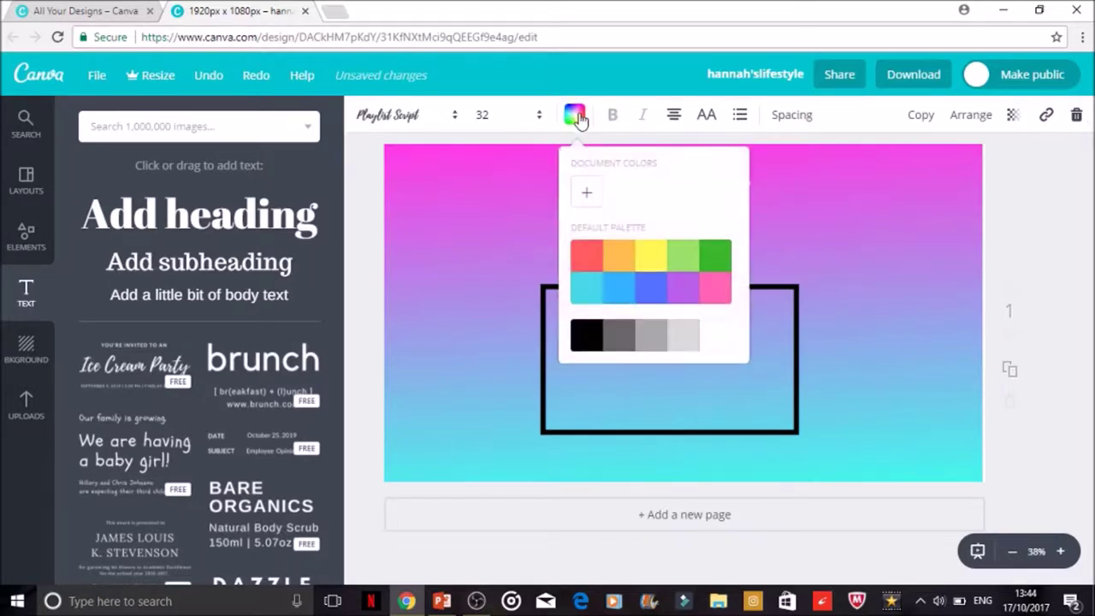
{"action": "left_click", "coordinate": [587, 195]}
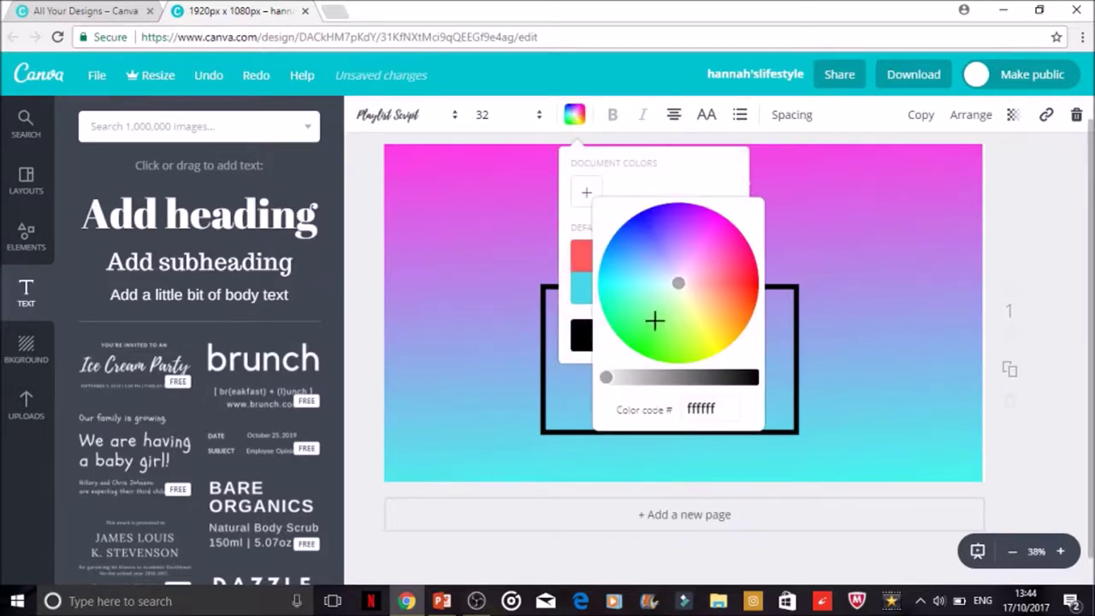
{"action": "left_click", "coordinate": [611, 206]}
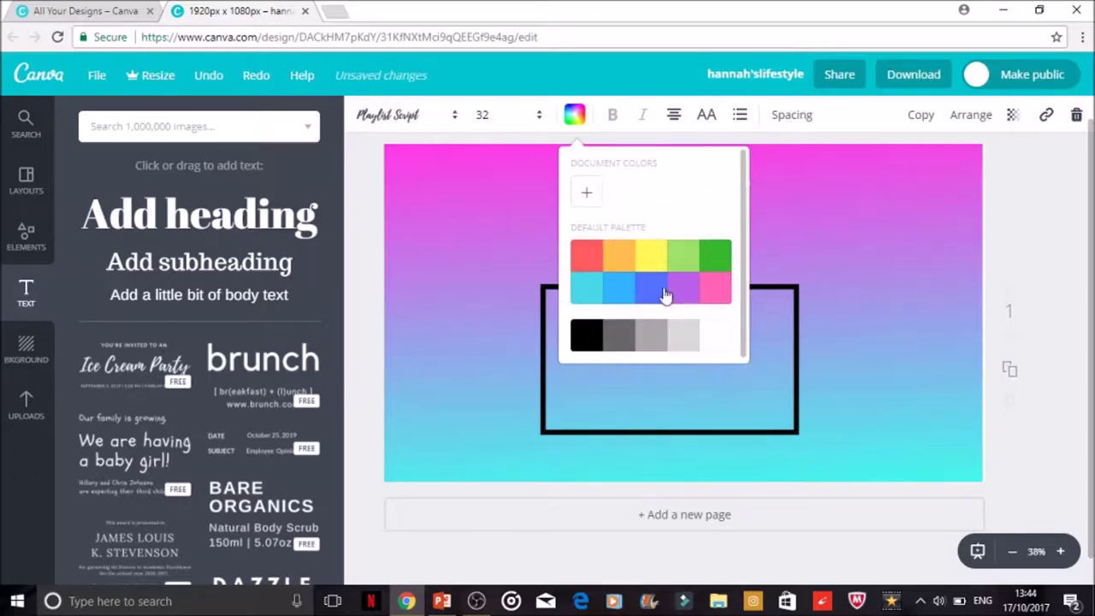
{"action": "left_click", "coordinate": [723, 346]}
{"action": "left_click", "coordinate": [824, 313]}
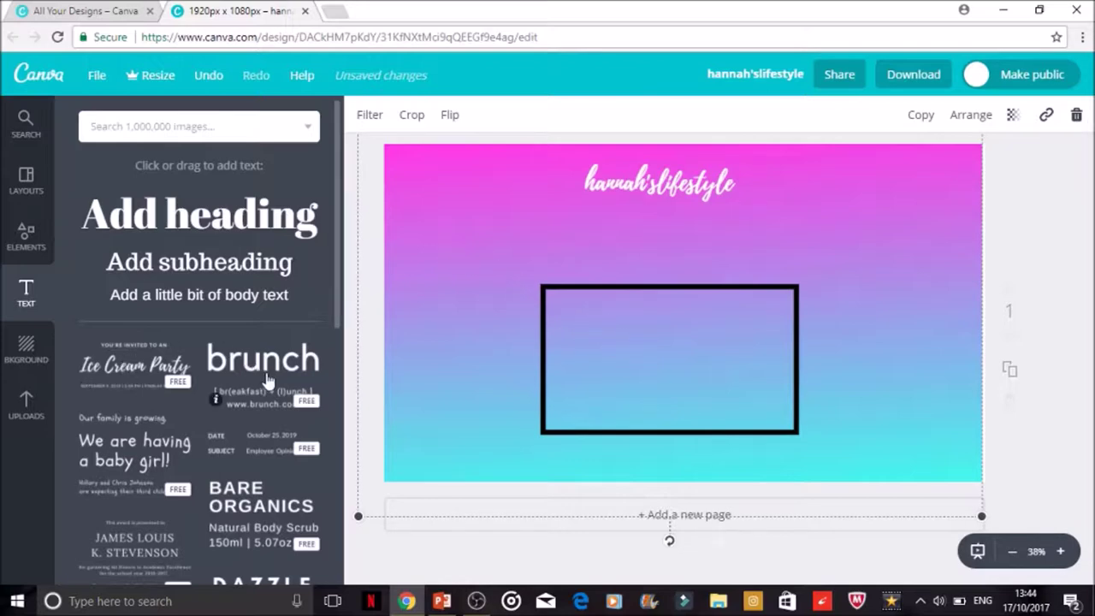
{"action": "scroll", "coordinate": [339, 354], "scroll_direction": "down", "scroll_amount": 1}
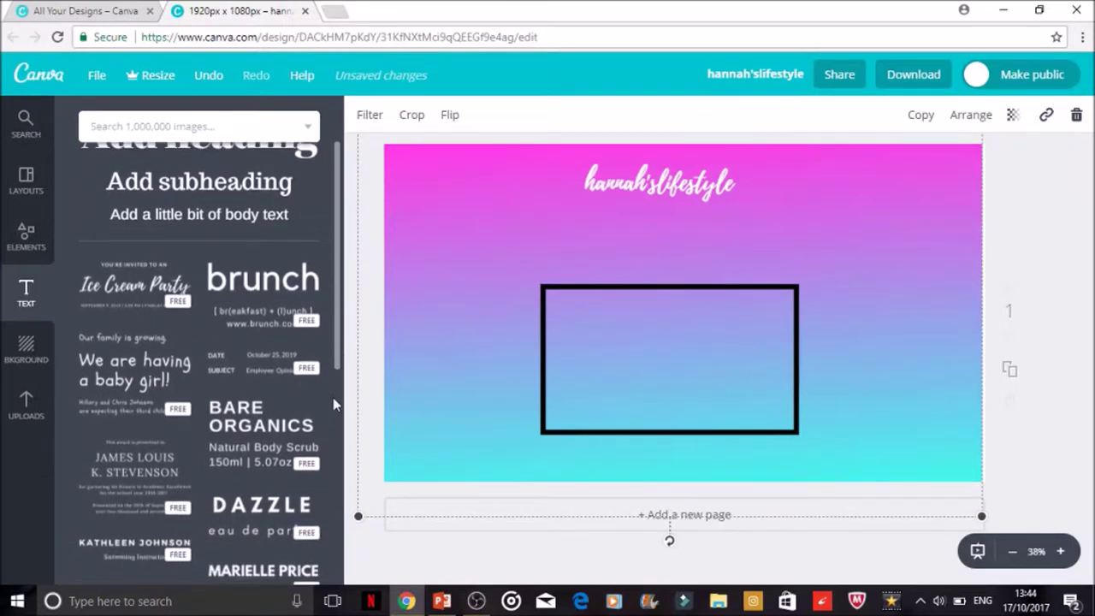
Add the Photography Workshop/COMPLETION text template and replace COMPLETION with the creator's Instagram handle.
{"action": "scroll", "coordinate": [333, 554], "scroll_direction": "down", "scroll_amount": 6}
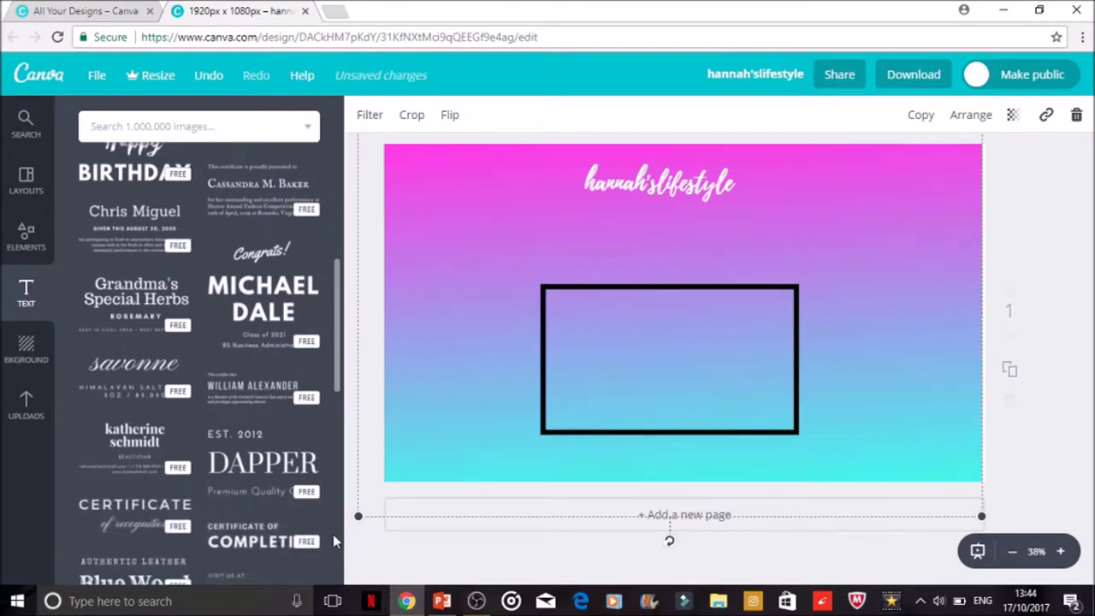
{"action": "scroll", "coordinate": [332, 539], "scroll_direction": "down", "scroll_amount": 5}
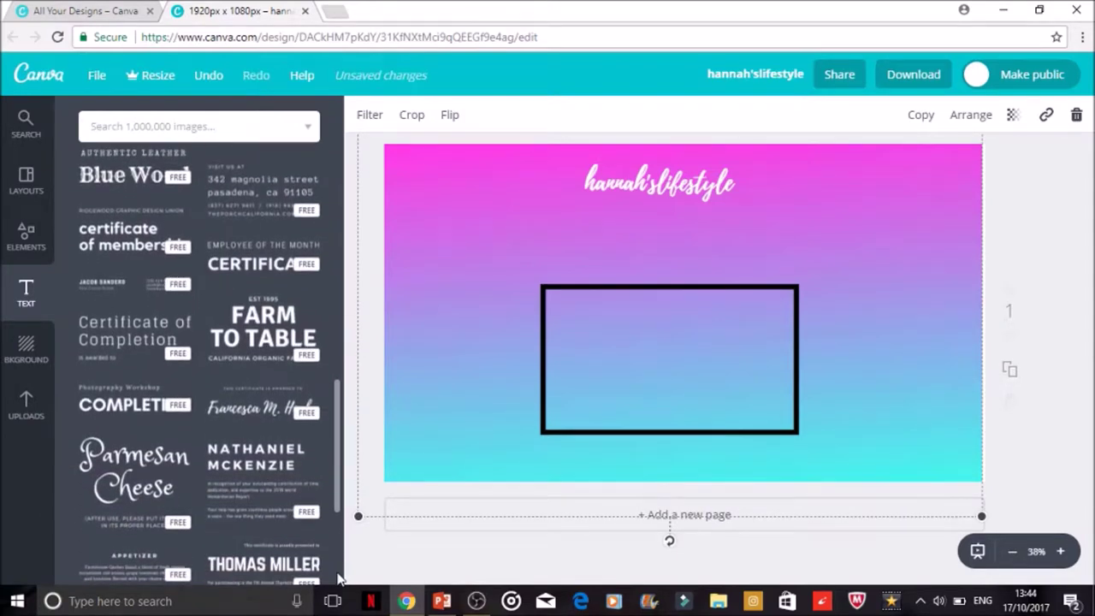
{"action": "left_click", "coordinate": [130, 392]}
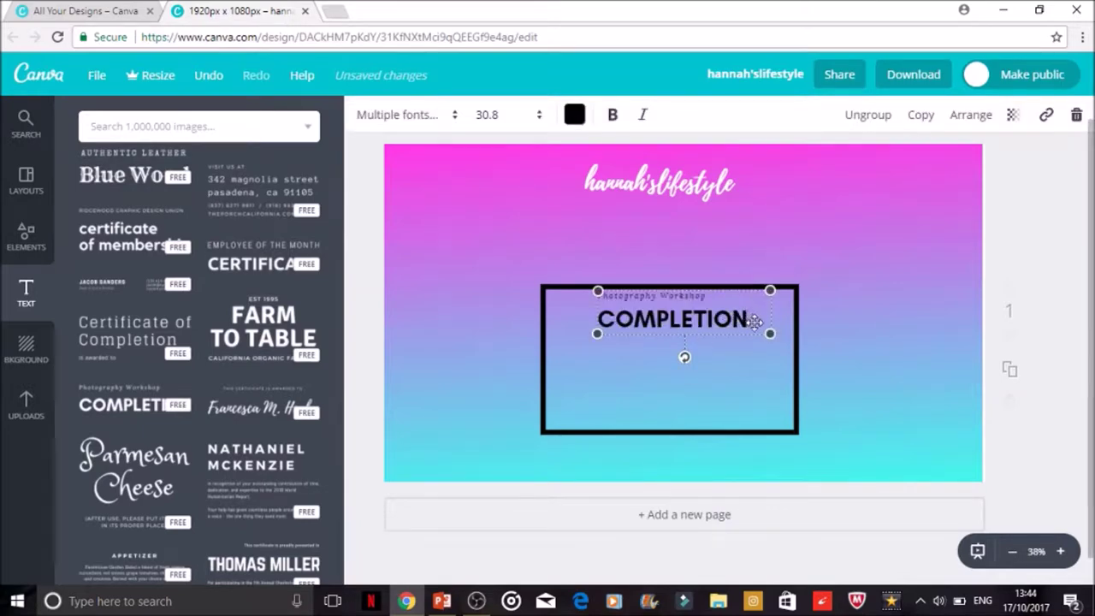
{"action": "left_click", "coordinate": [750, 320]}
{"action": "left_click_drag", "start_coordinate": [750, 321], "coordinate": [599, 316]}
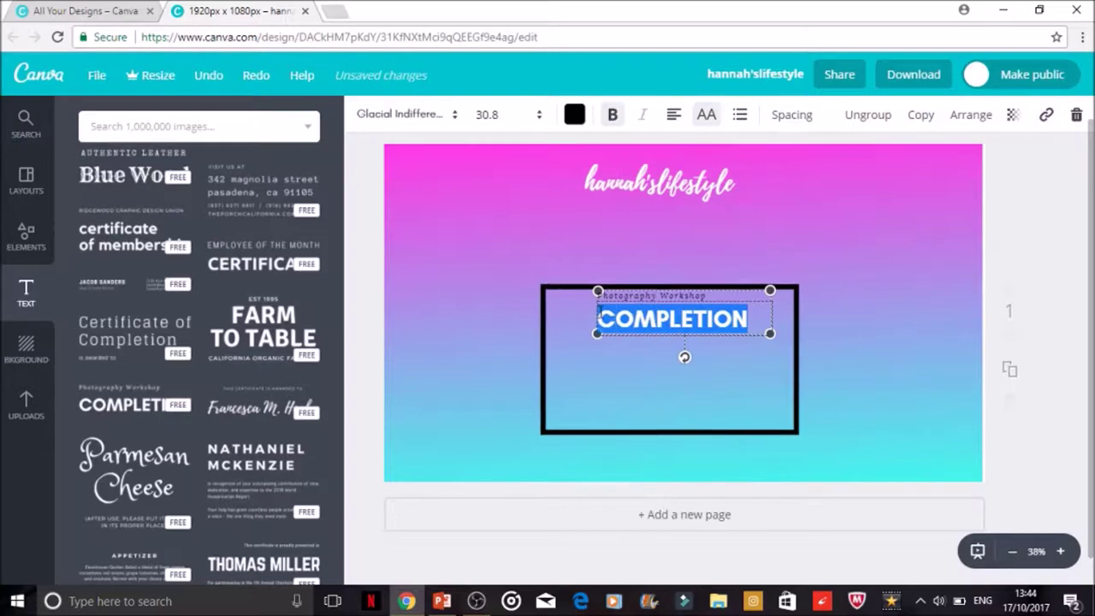
{"action": "key", "text": "BackSpace"}
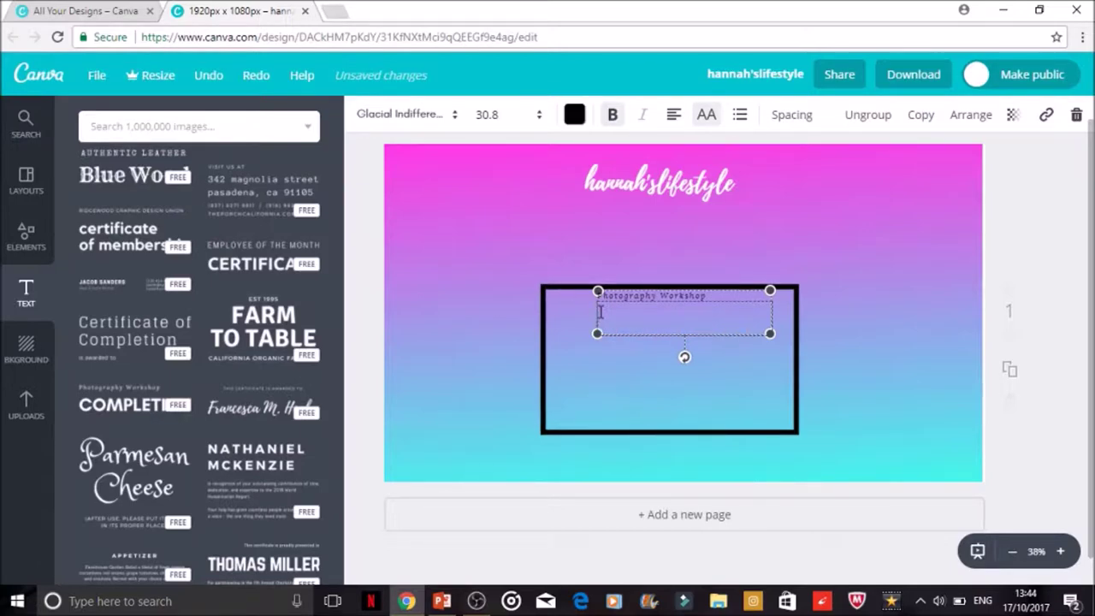
{"action": "type", "text": "INSTAG"}
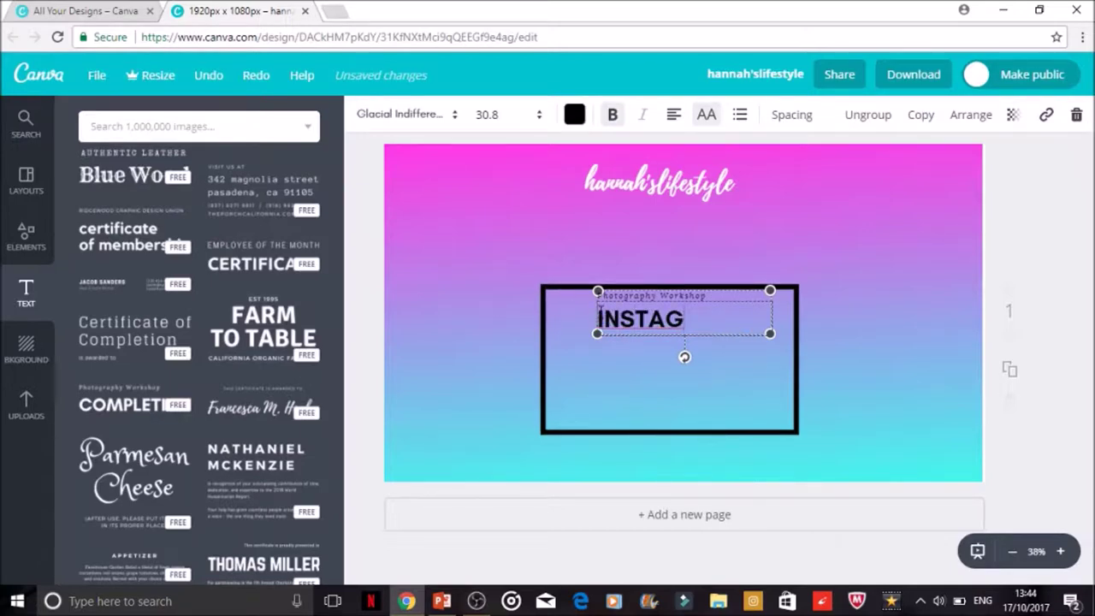
{"action": "type", "text": "RAM"}
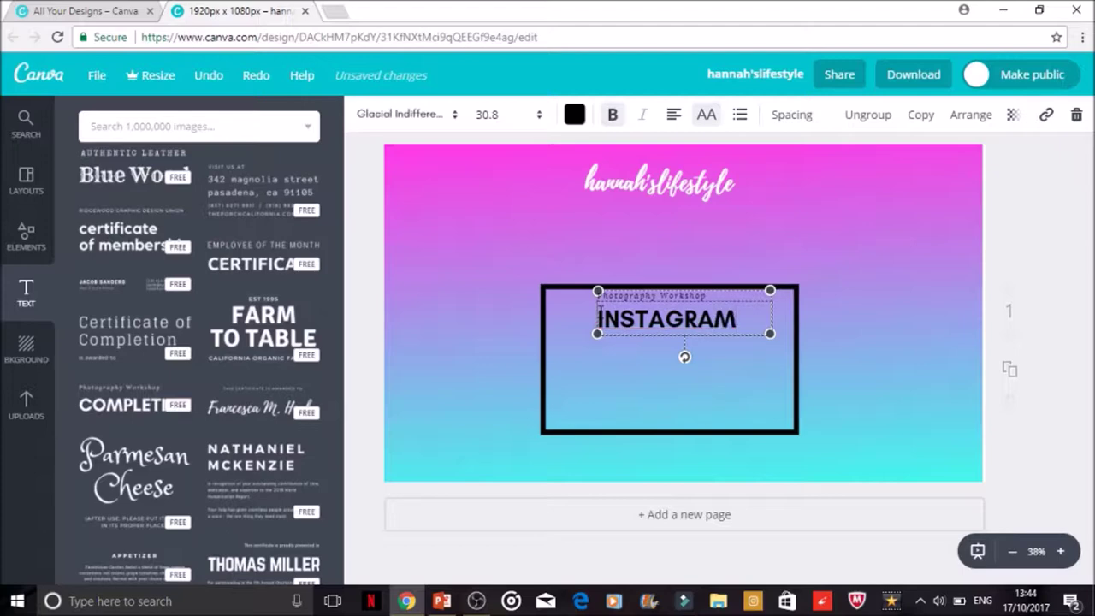
{"action": "type", "text": ":DO"}
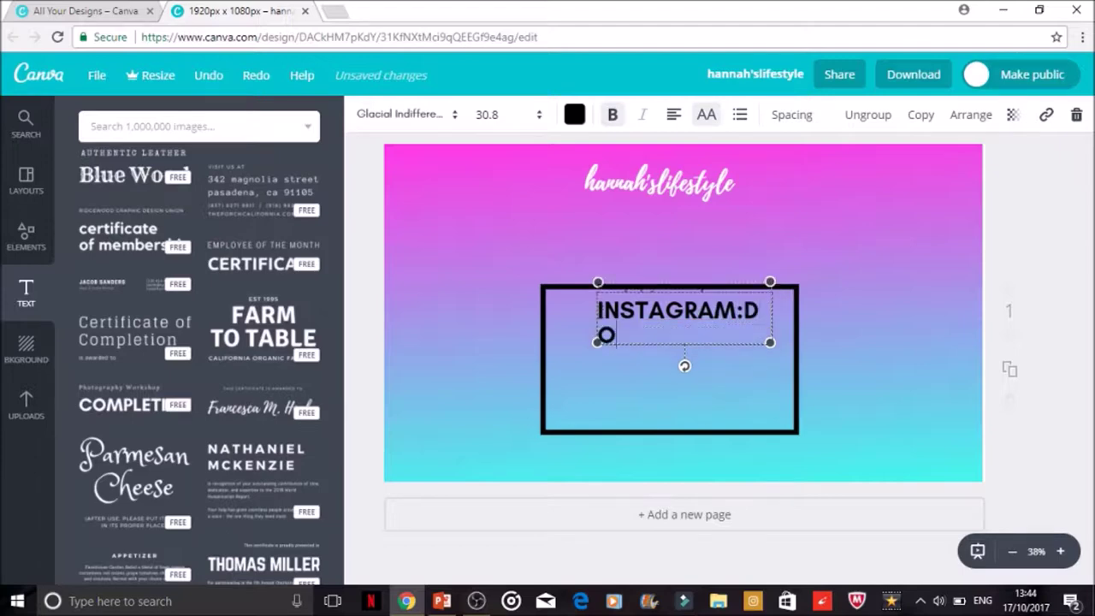
{"action": "type", "text": "TTYH2"}
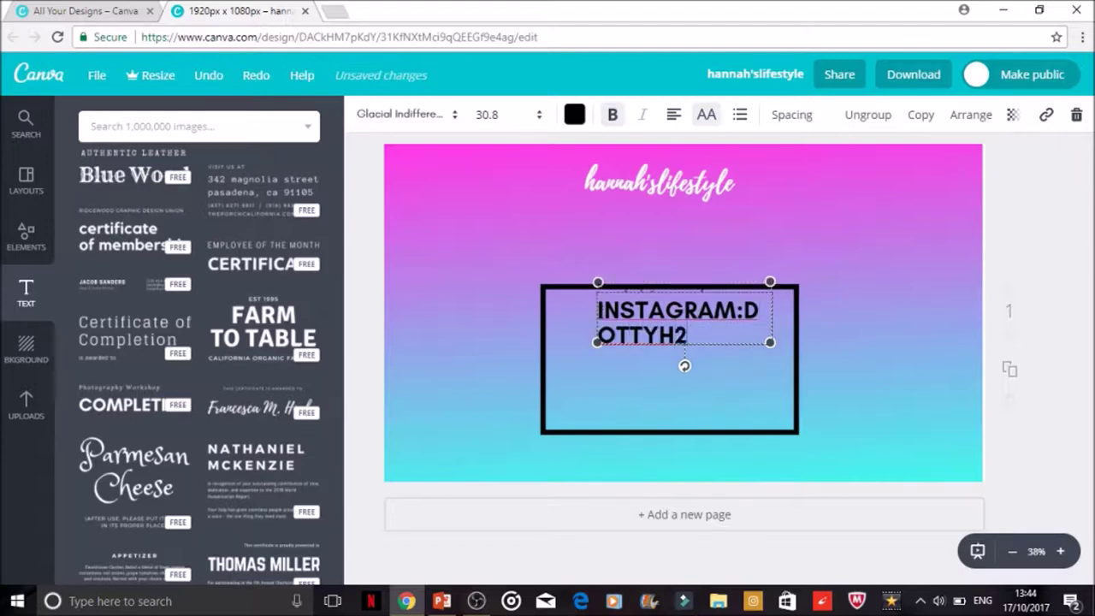
{"action": "type", "text": "01"}
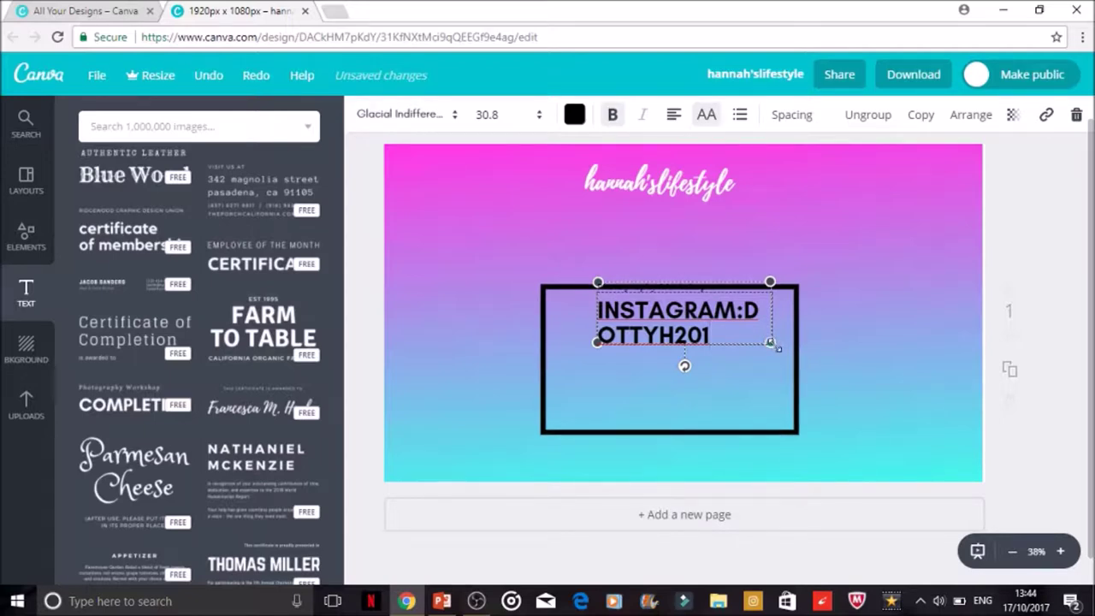
Move the handle text block above the frame and delete its Photography Workshop line.
{"action": "left_click_drag", "start_coordinate": [778, 348], "coordinate": [798, 354]}
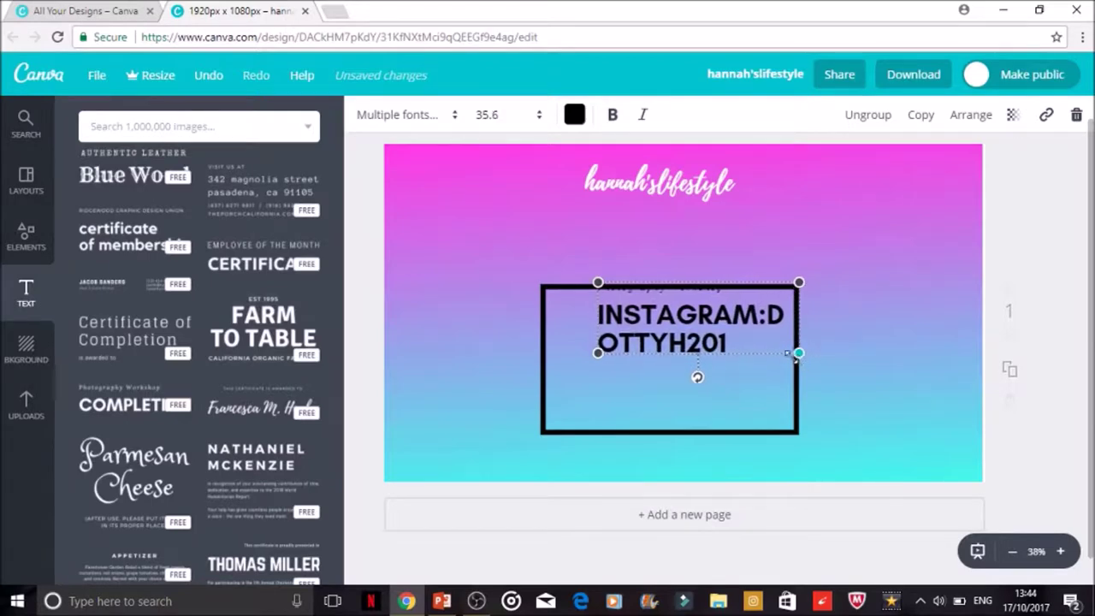
{"action": "left_click_drag", "start_coordinate": [699, 298], "coordinate": [543, 242]}
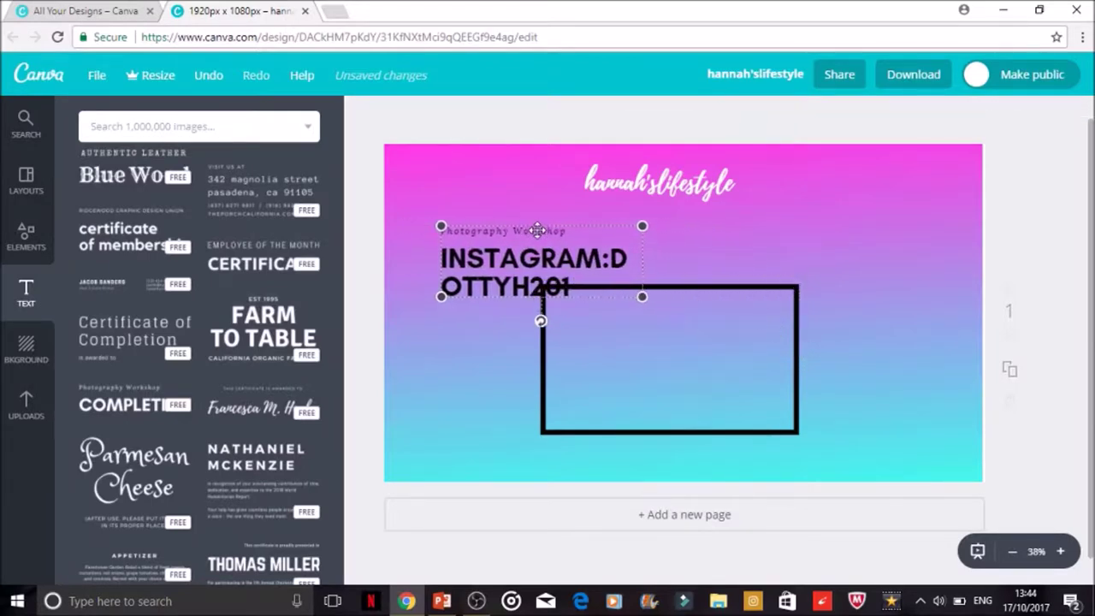
{"action": "left_click_drag", "start_coordinate": [576, 288], "coordinate": [569, 285]}
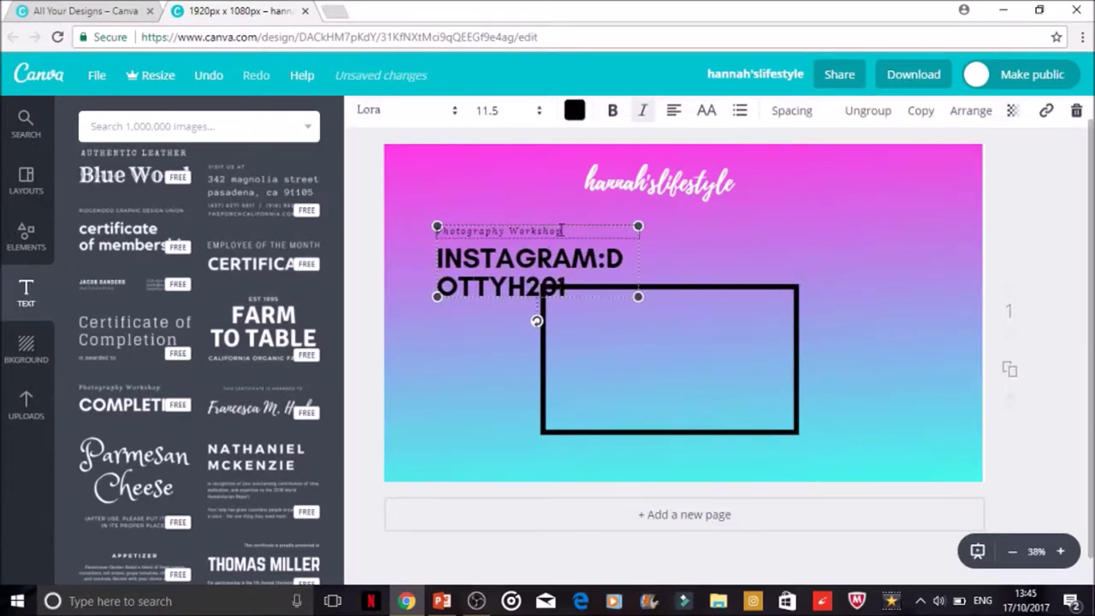
{"action": "left_click_drag", "start_coordinate": [562, 229], "coordinate": [432, 224]}
{"action": "key", "text": "BackSpace"}
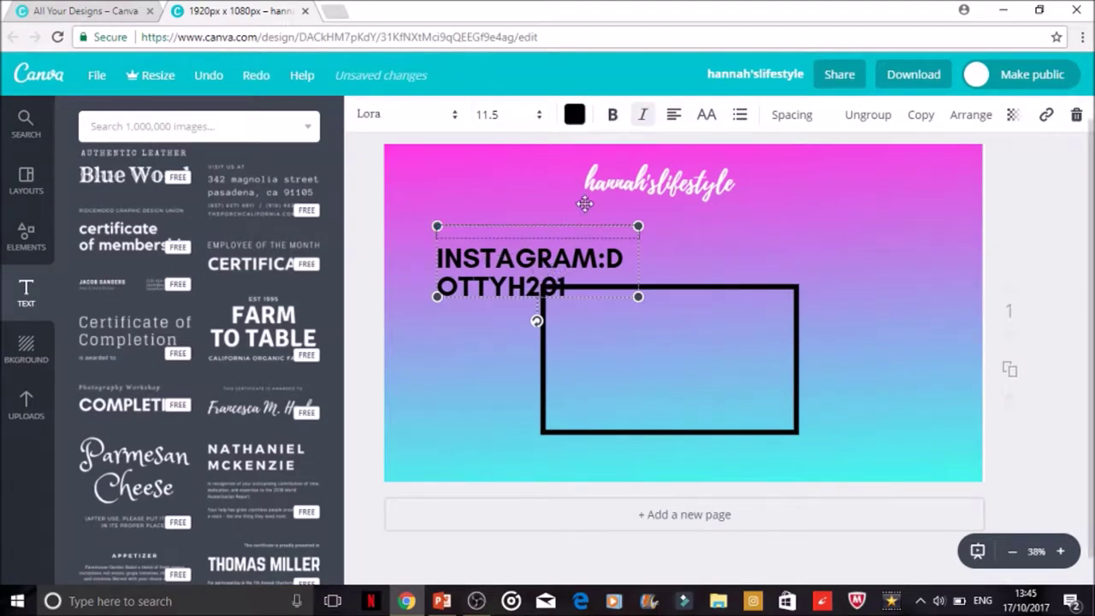
Try font sizes 16, 14 and then 8 on the small text line.
{"action": "left_click", "coordinate": [506, 112]}
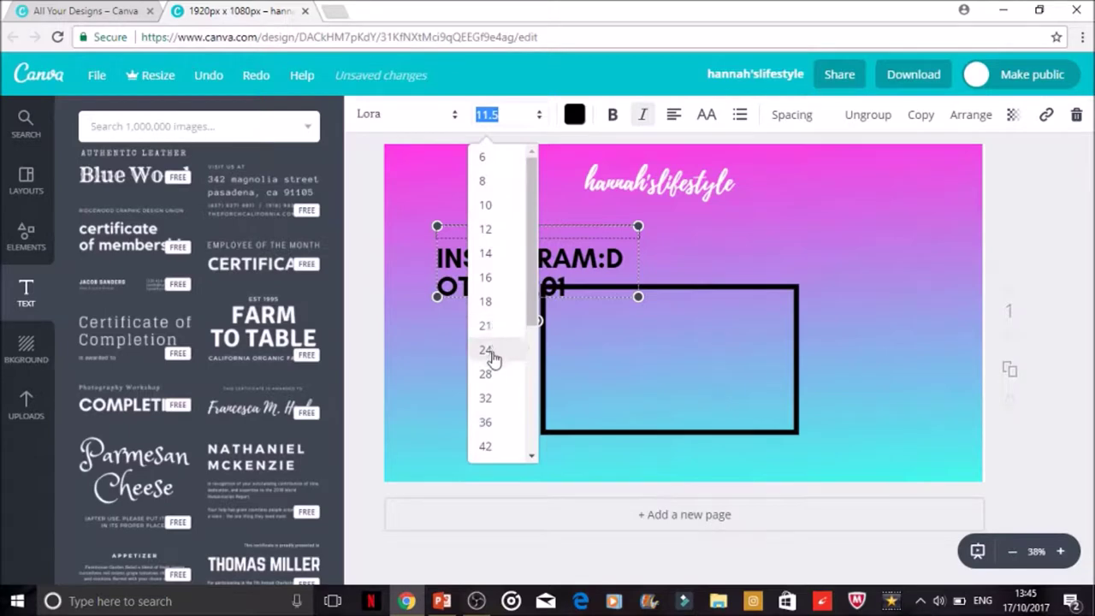
{"action": "left_click", "coordinate": [485, 277]}
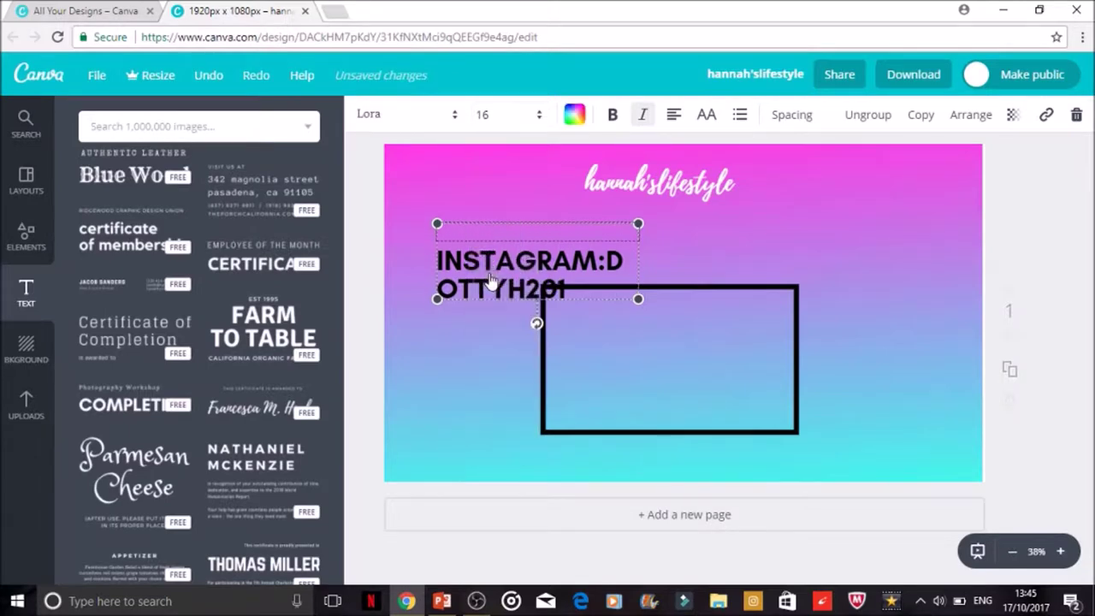
{"action": "left_click", "coordinate": [488, 120]}
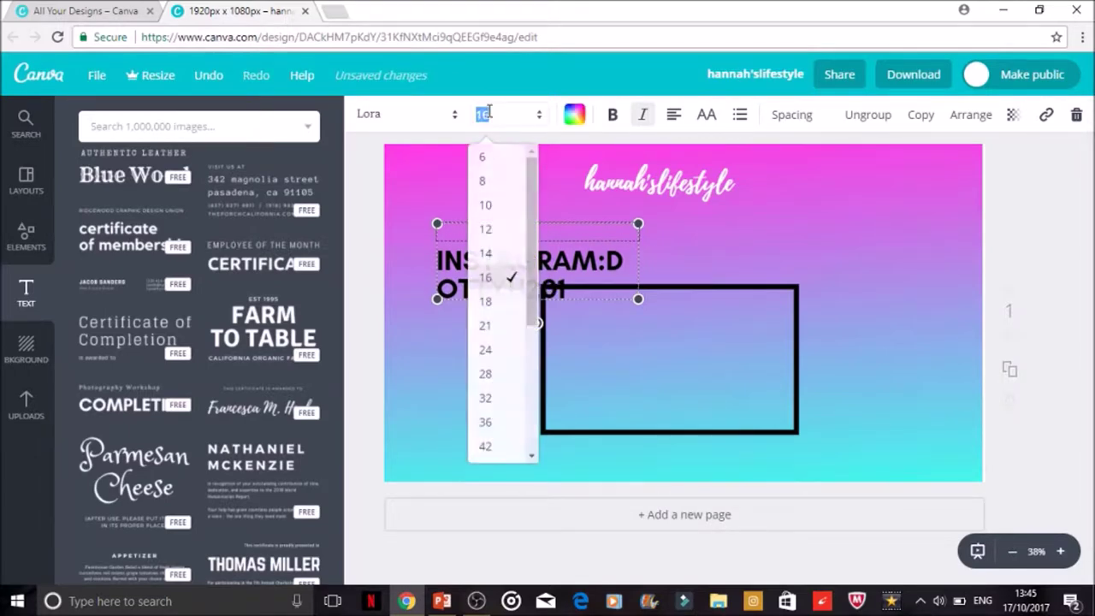
{"action": "left_click", "coordinate": [501, 251]}
{"action": "left_click", "coordinate": [502, 113]}
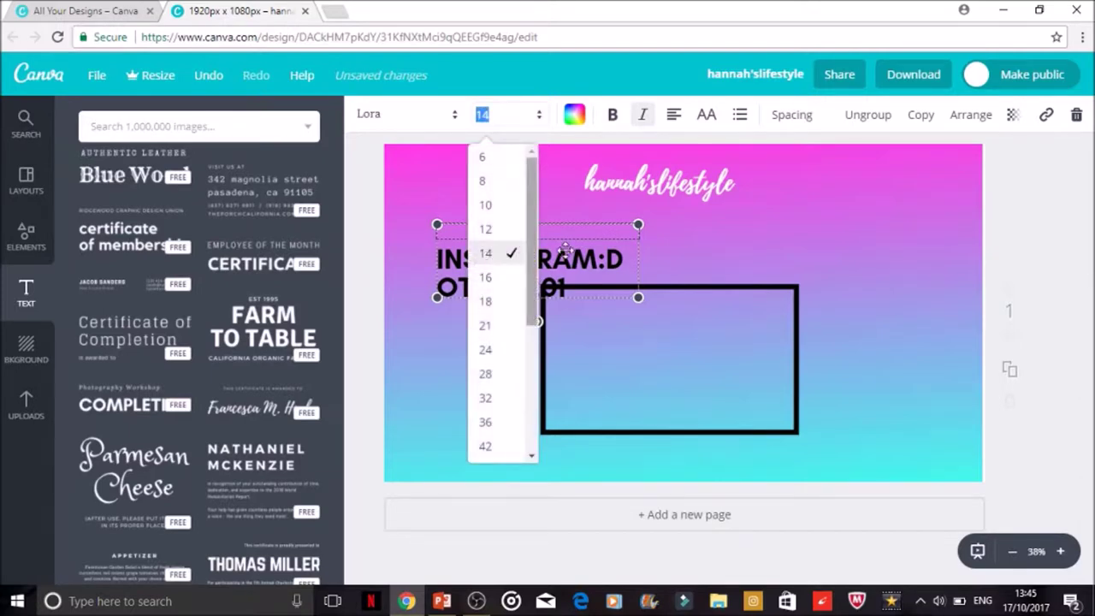
{"action": "left_click", "coordinate": [495, 180]}
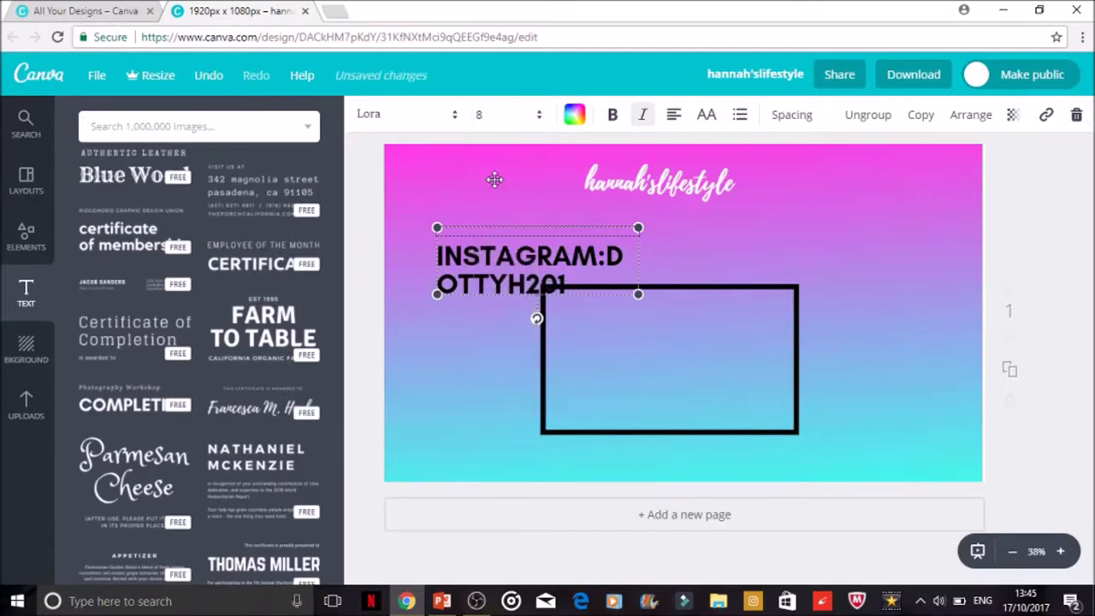
Set the Instagram handle to size 16 and move it to the upper left beneath the title.
{"action": "left_click", "coordinate": [570, 278]}
{"action": "left_click", "coordinate": [568, 277]}
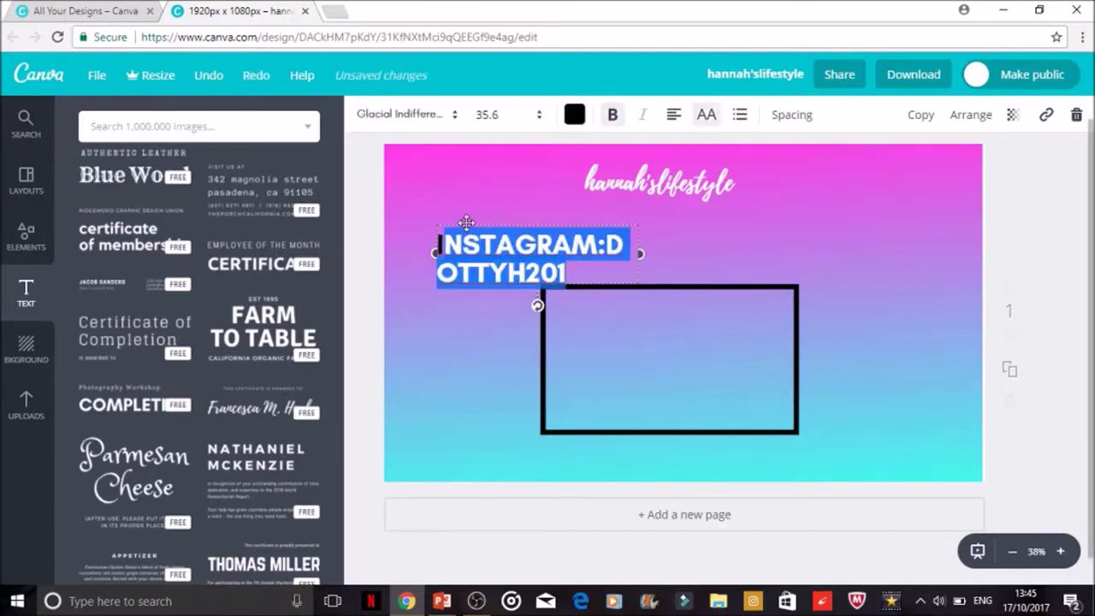
{"action": "left_click", "coordinate": [503, 114]}
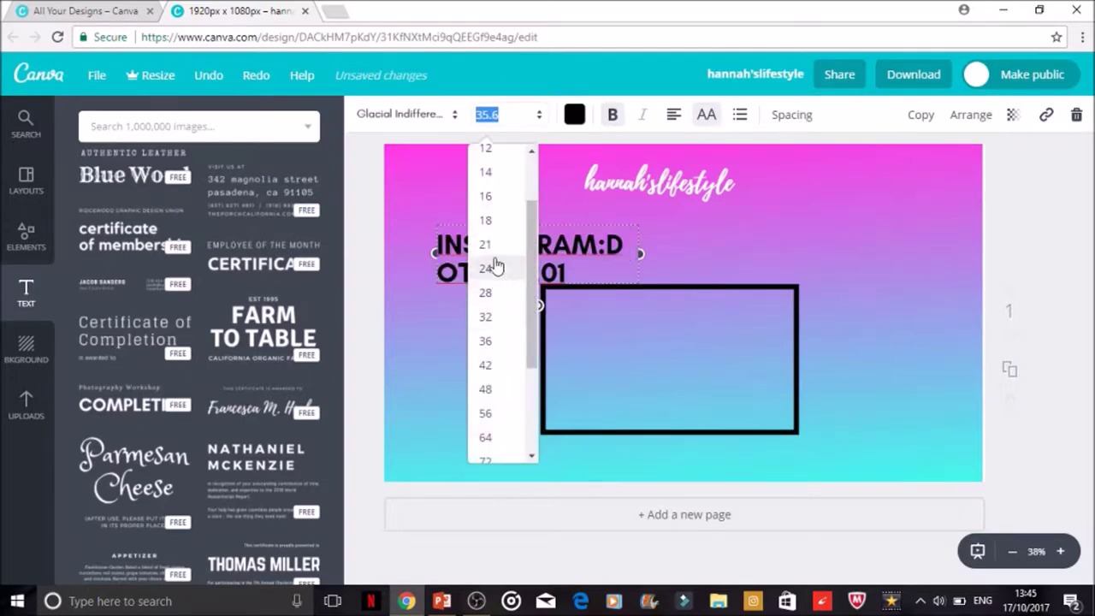
{"action": "left_click", "coordinate": [502, 196]}
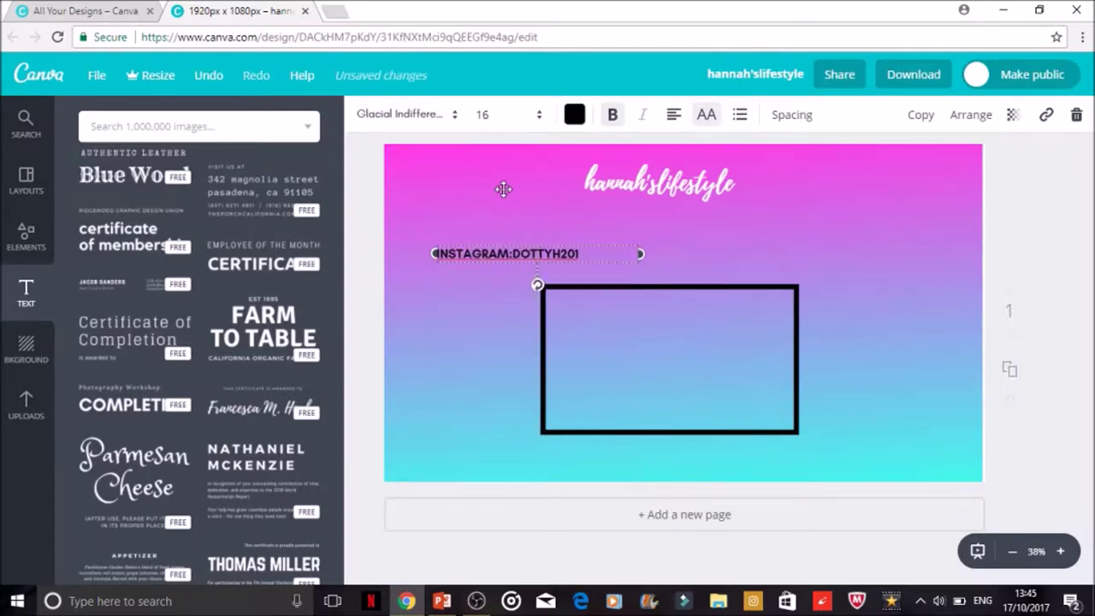
{"action": "left_click_drag", "start_coordinate": [463, 253], "coordinate": [512, 242]}
{"action": "left_click", "coordinate": [515, 246]}
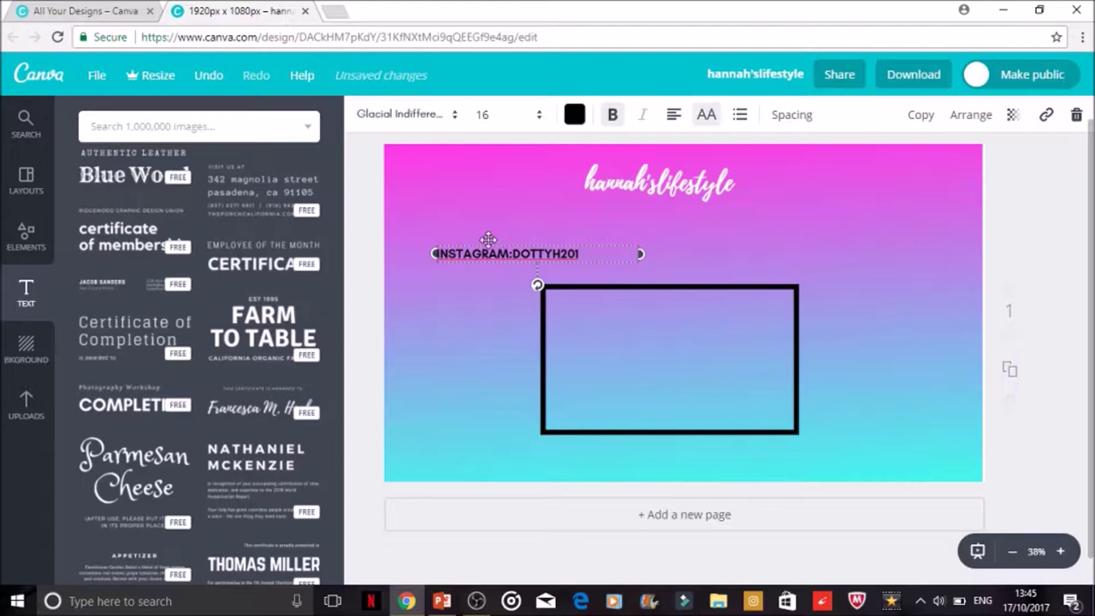
{"action": "mouse_move", "coordinate": [459, 216]}
{"action": "left_mouse_down"}
{"action": "mouse_move", "coordinate": [433, 188]}
{"action": "mouse_move", "coordinate": [456, 219]}
{"action": "mouse_move", "coordinate": [446, 215]}
{"action": "left_mouse_up"}
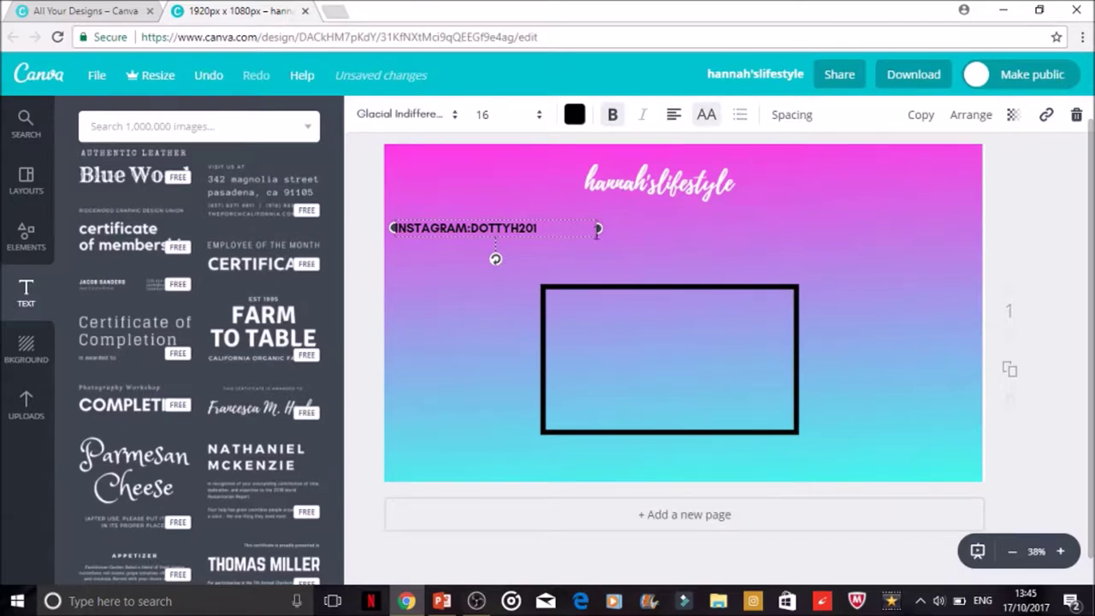
{"action": "left_click", "coordinate": [442, 294]}
Add a 'SNAPCHAT:' line under the Instagram handle and nudge both lines slightly down.
{"action": "left_click", "coordinate": [545, 230]}
{"action": "left_click_drag", "start_coordinate": [543, 229], "coordinate": [421, 228]}
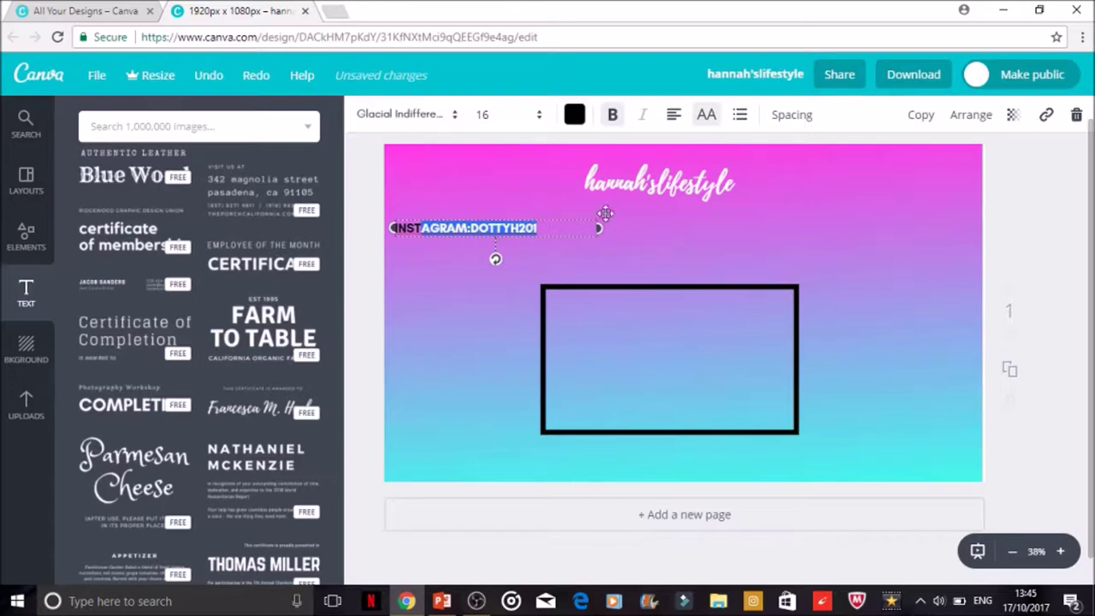
{"action": "left_click", "coordinate": [624, 298]}
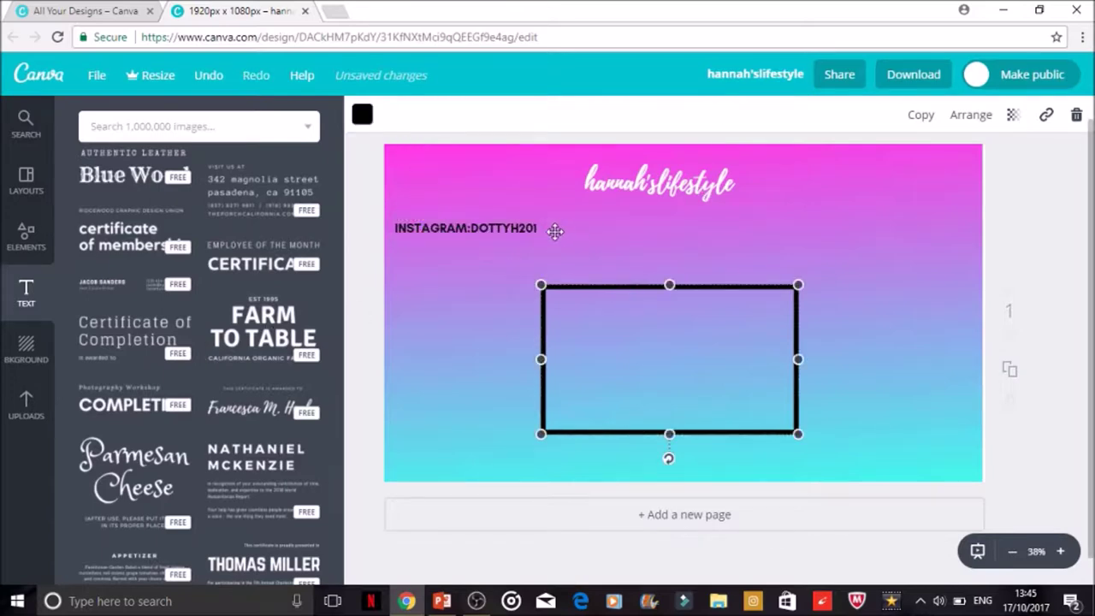
{"action": "left_click", "coordinate": [539, 229]}
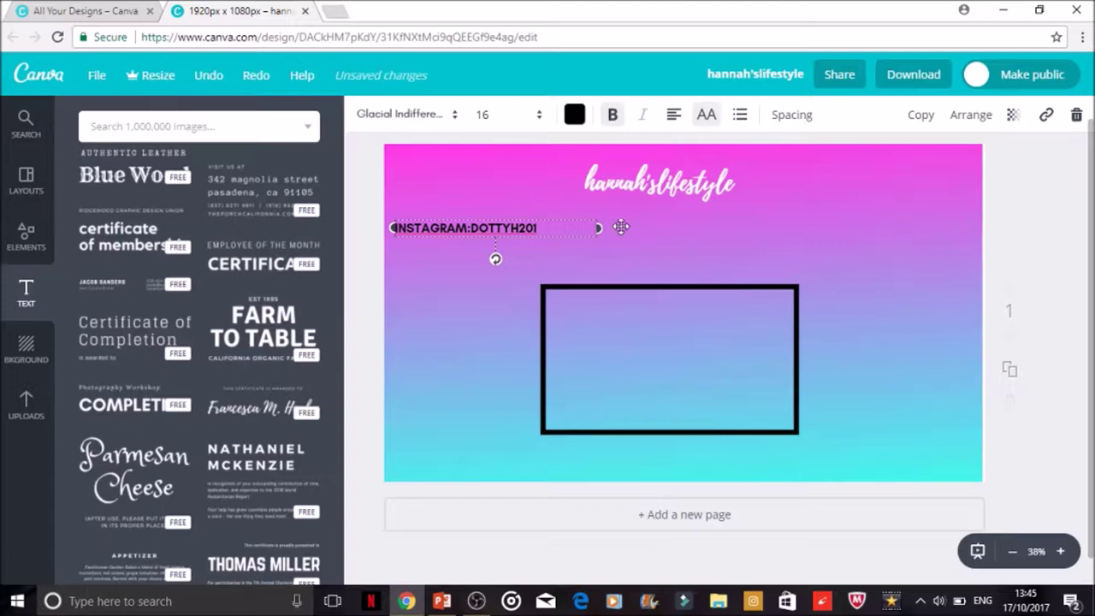
{"action": "key", "text": "Return"}
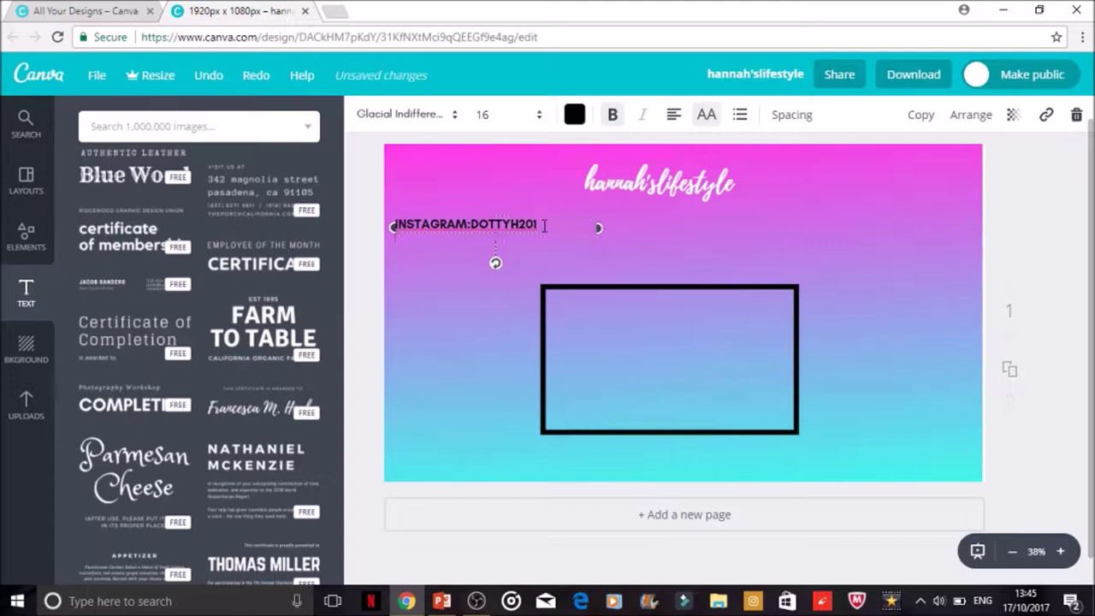
{"action": "key", "text": "Return"}
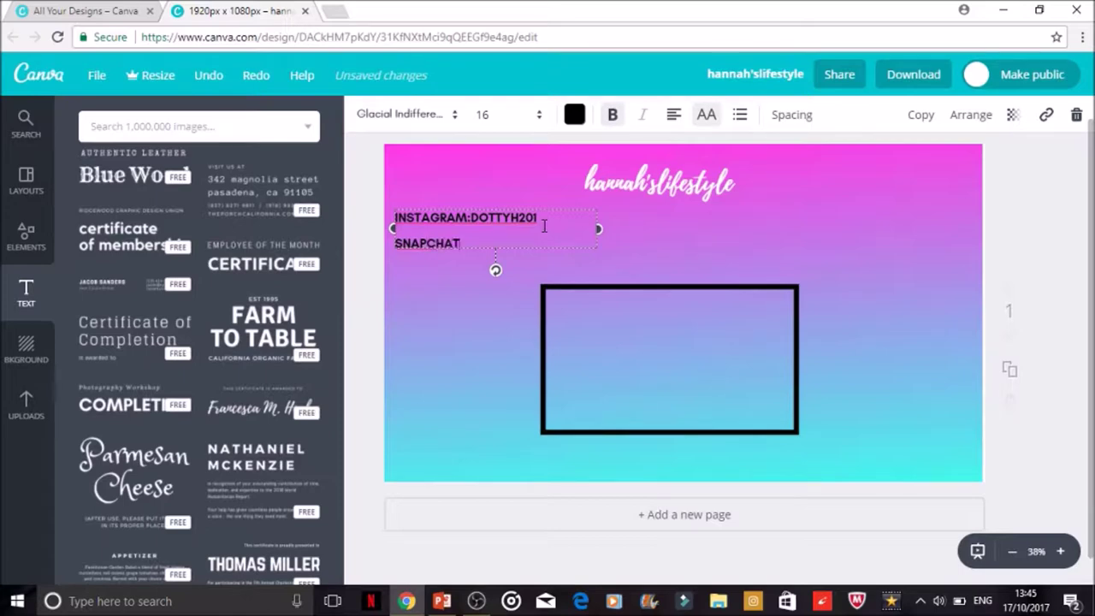
{"action": "type", "text": "SNAPCHAT:DORORTHY2225"}
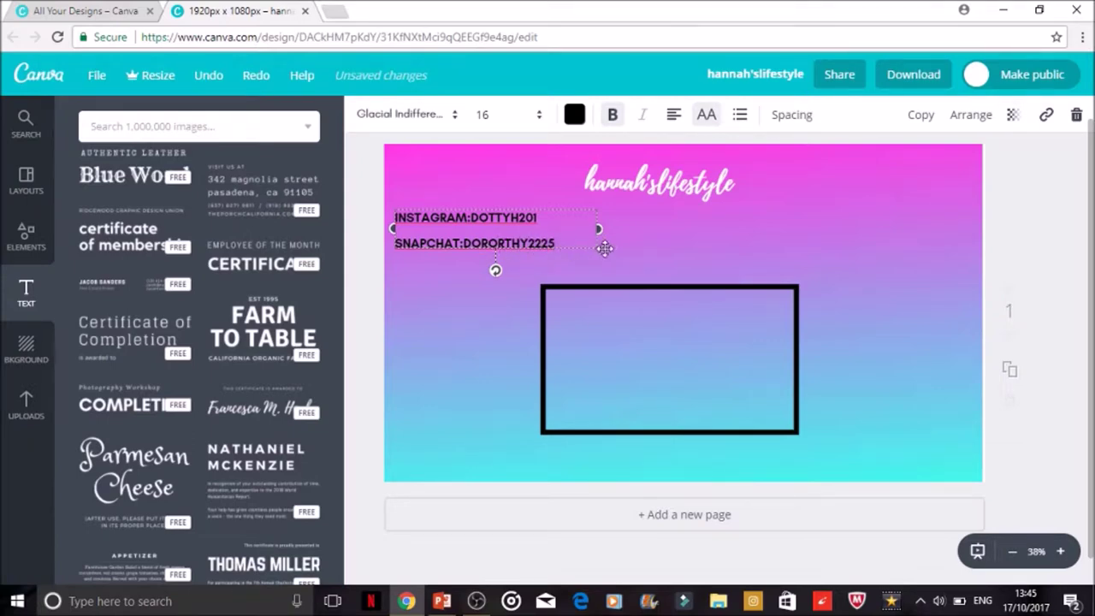
{"action": "left_click", "coordinate": [625, 245]}
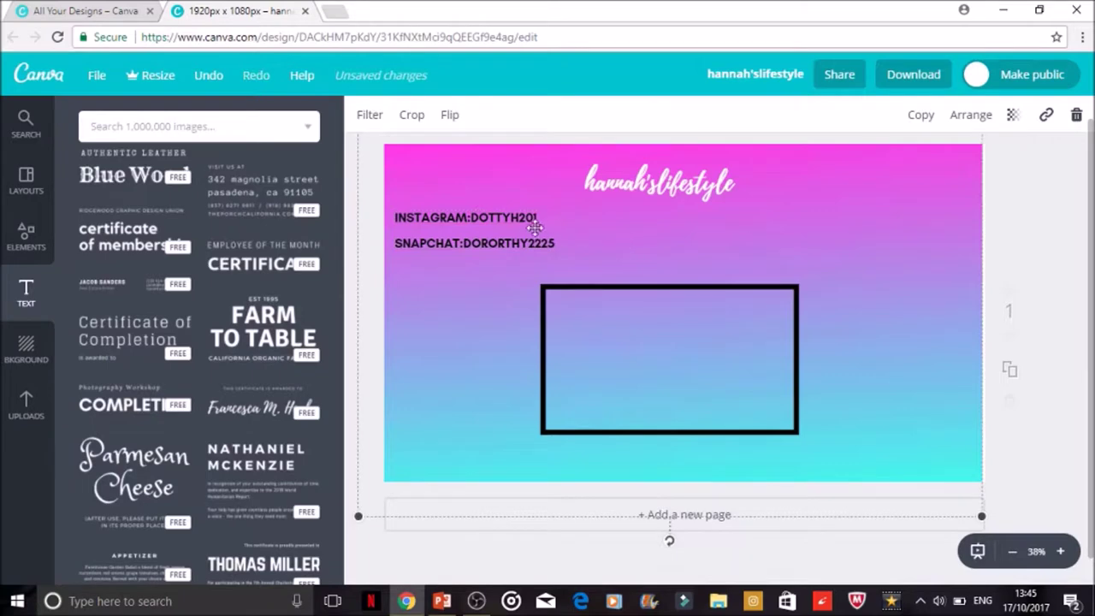
{"action": "left_click_drag", "start_coordinate": [502, 229], "coordinate": [507, 248]}
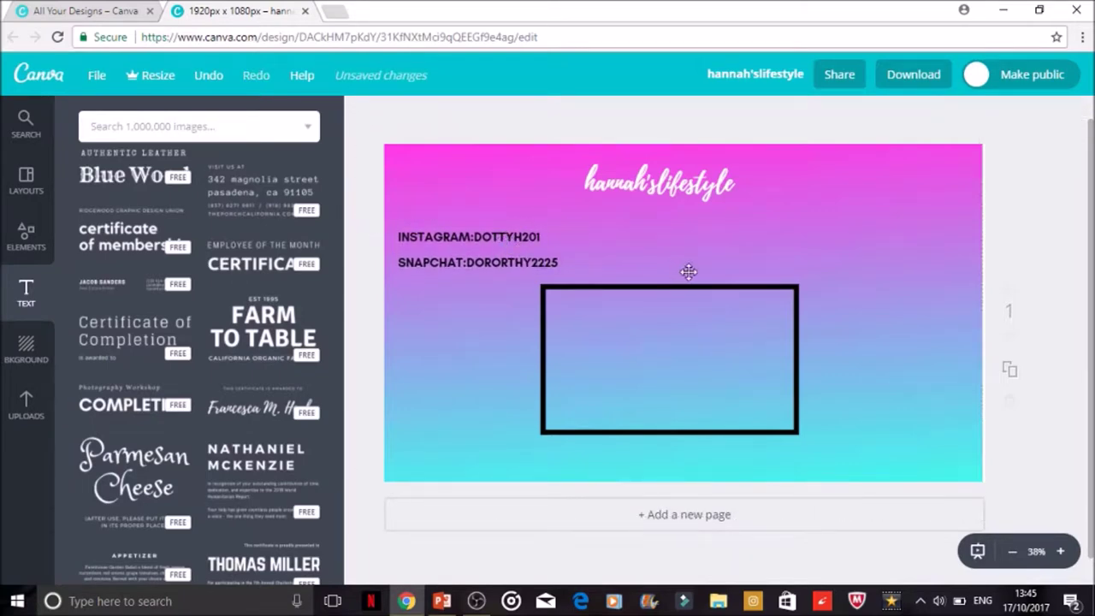
{"action": "left_click", "coordinate": [558, 255]}
Set the two handle lines to Playlist Script and nudge the black frame slightly right.
{"action": "left_click_drag", "start_coordinate": [557, 262], "coordinate": [382, 235]}
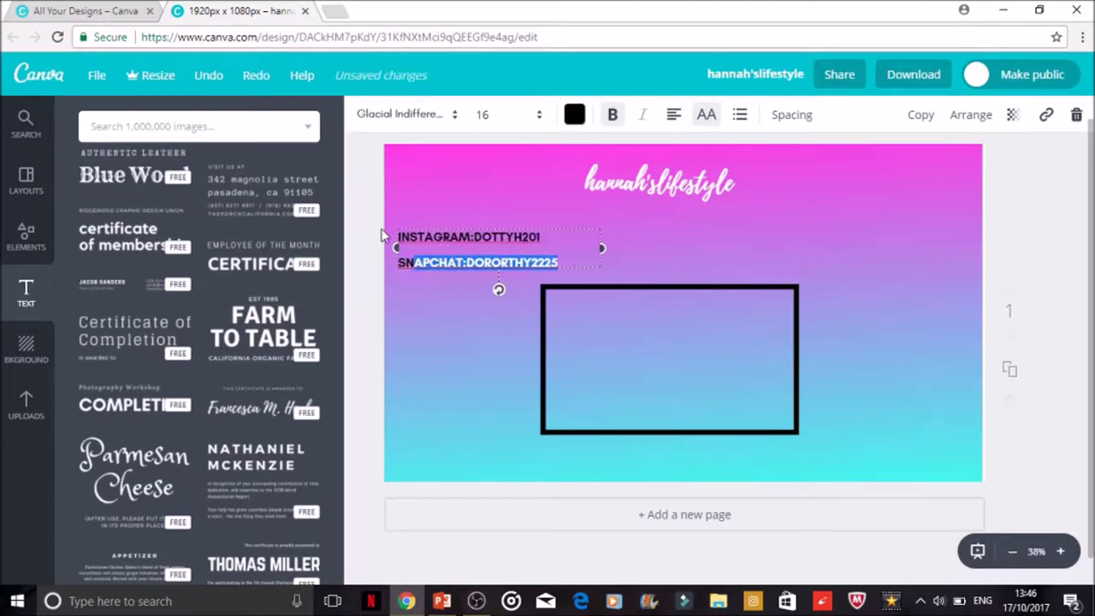
{"action": "left_click", "coordinate": [419, 114]}
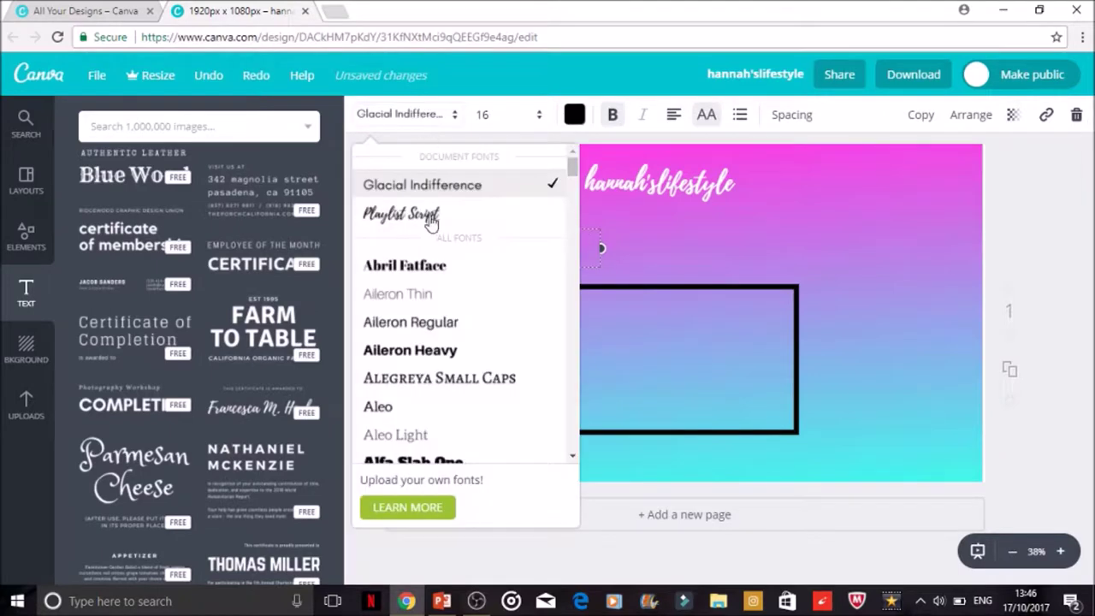
{"action": "left_click", "coordinate": [391, 213]}
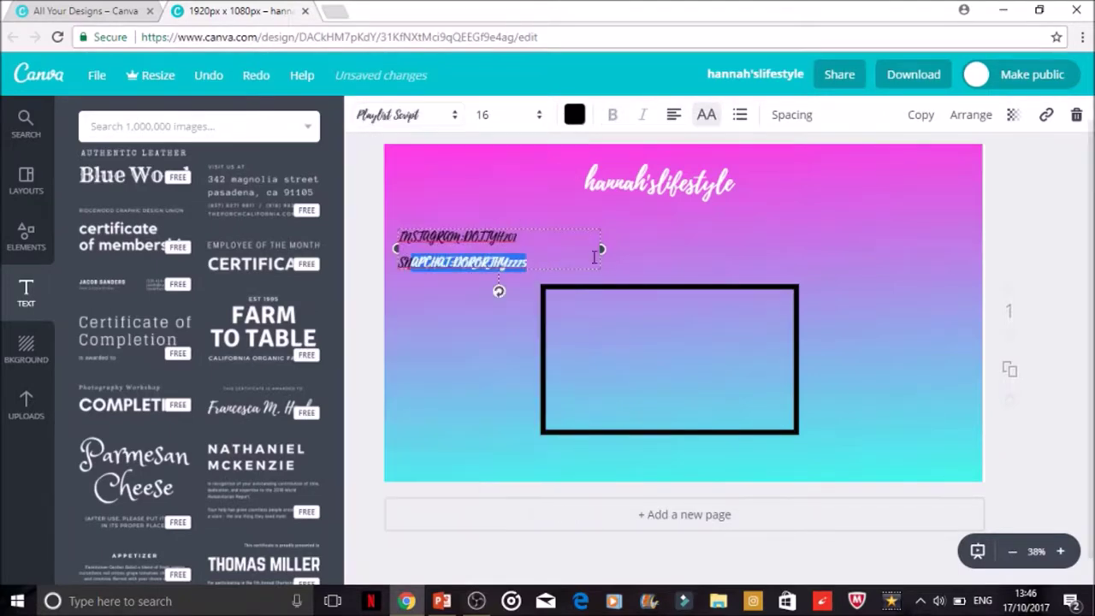
{"action": "left_click", "coordinate": [718, 244]}
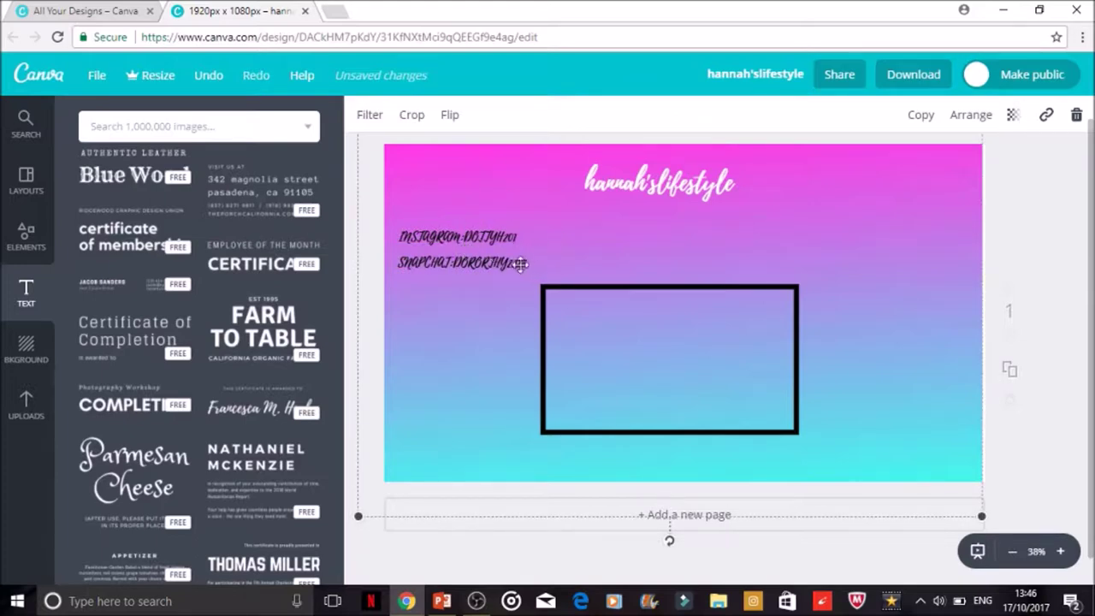
{"action": "left_click_drag", "start_coordinate": [623, 310], "coordinate": [638, 308]}
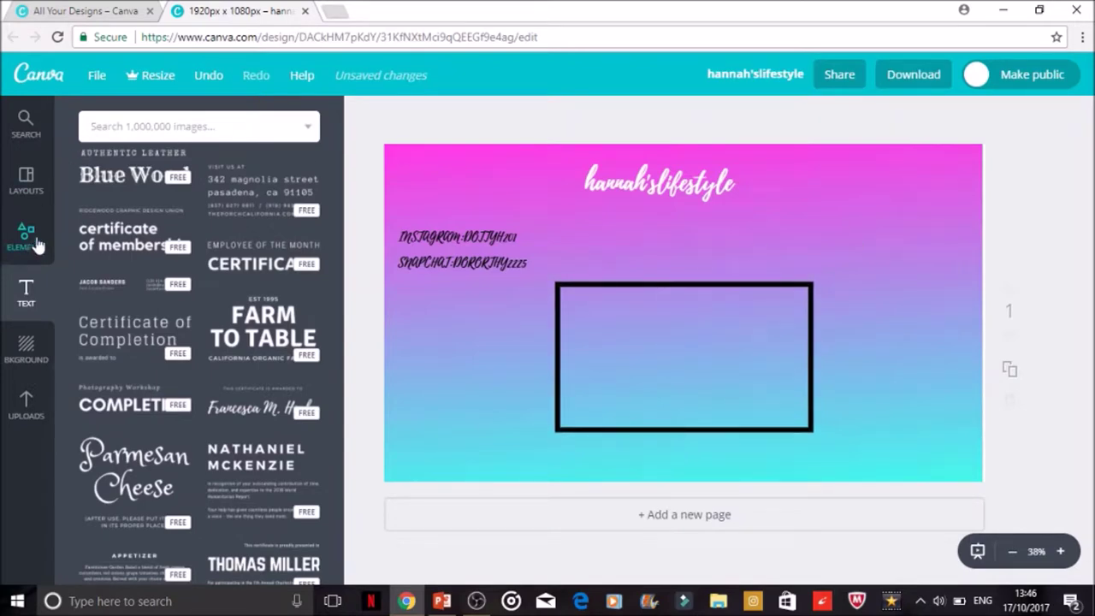
Search 'youtube', add the first logo, shrink it and place it at the lower left.
{"action": "left_click", "coordinate": [146, 128]}
{"action": "type", "text": "youtube"}
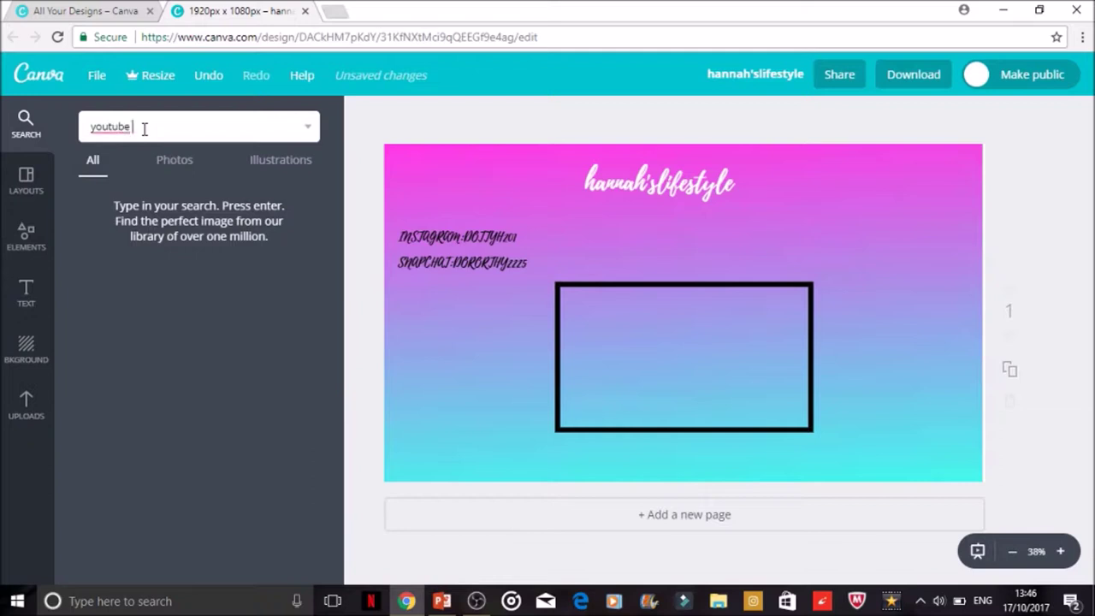
{"action": "key", "text": "Return"}
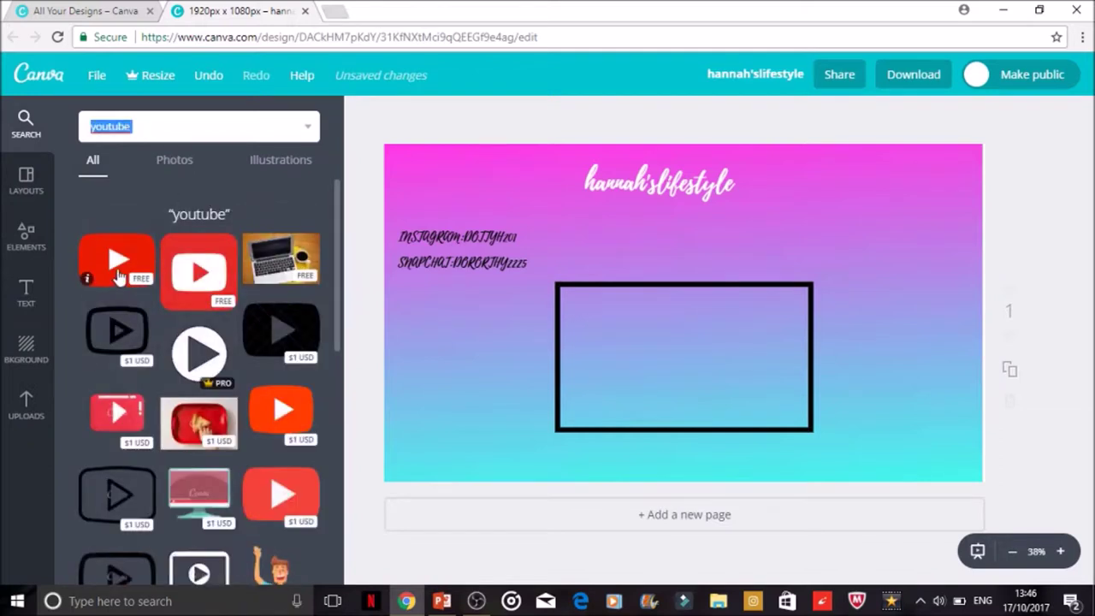
{"action": "left_click", "coordinate": [120, 276]}
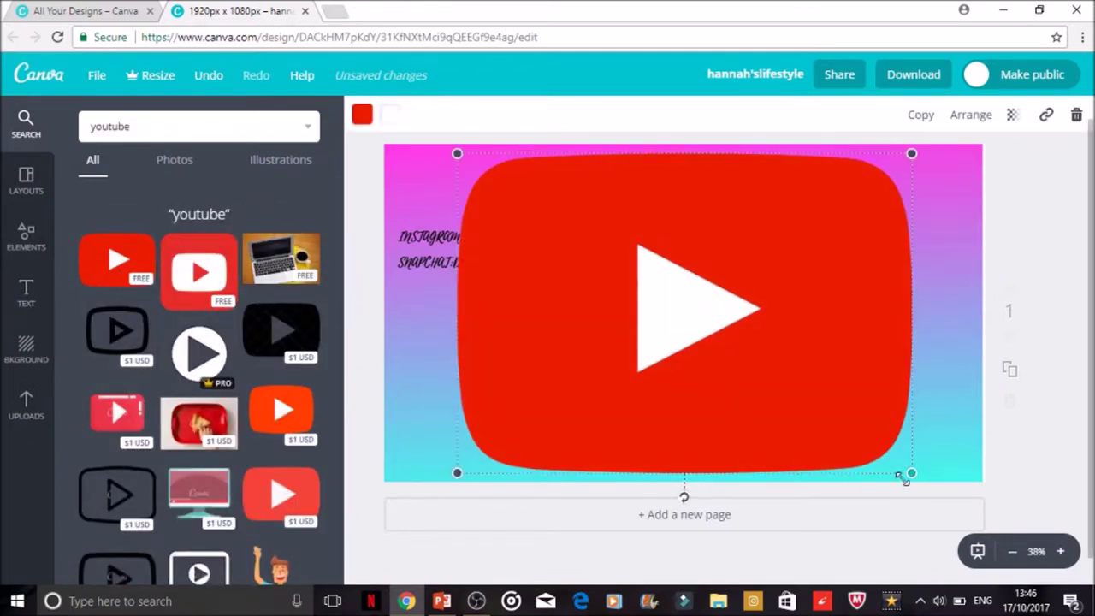
{"action": "left_click_drag", "start_coordinate": [901, 465], "coordinate": [581, 201]}
{"action": "left_click_drag", "start_coordinate": [516, 195], "coordinate": [467, 389]}
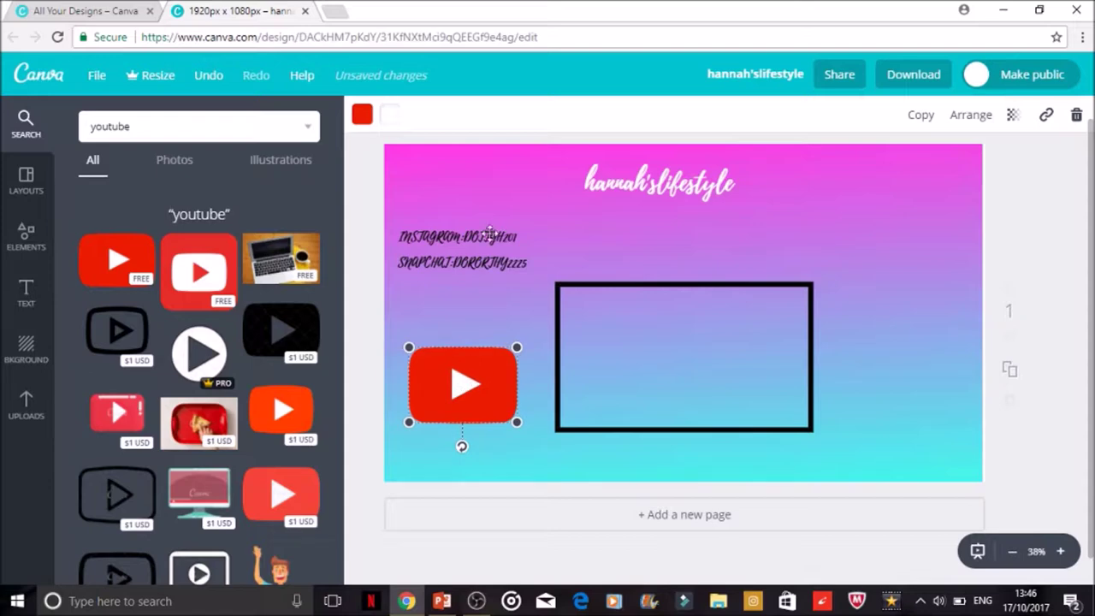
Widen the handle text box on its right and narrow it from the left.
{"action": "left_click", "coordinate": [396, 262]}
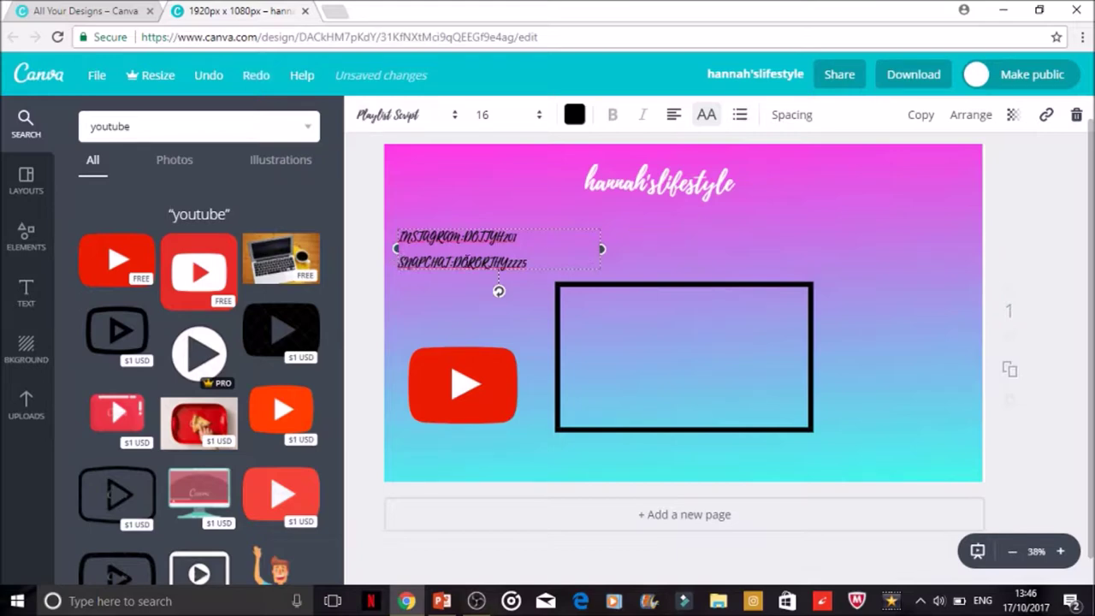
{"action": "left_click_drag", "start_coordinate": [606, 248], "coordinate": [626, 248]}
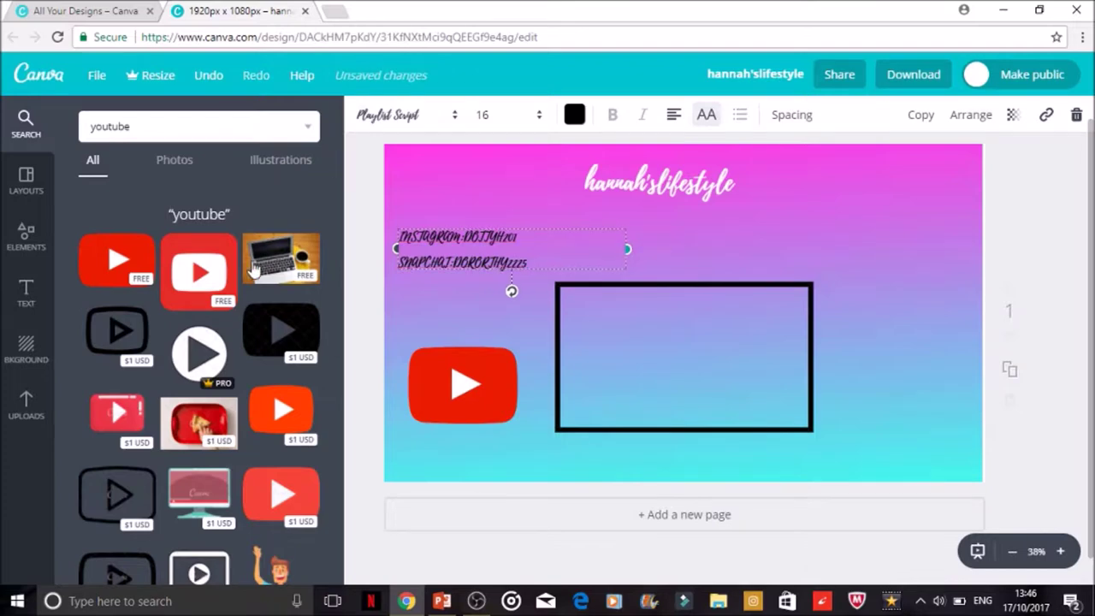
{"action": "left_click_drag", "start_coordinate": [406, 246], "coordinate": [432, 243]}
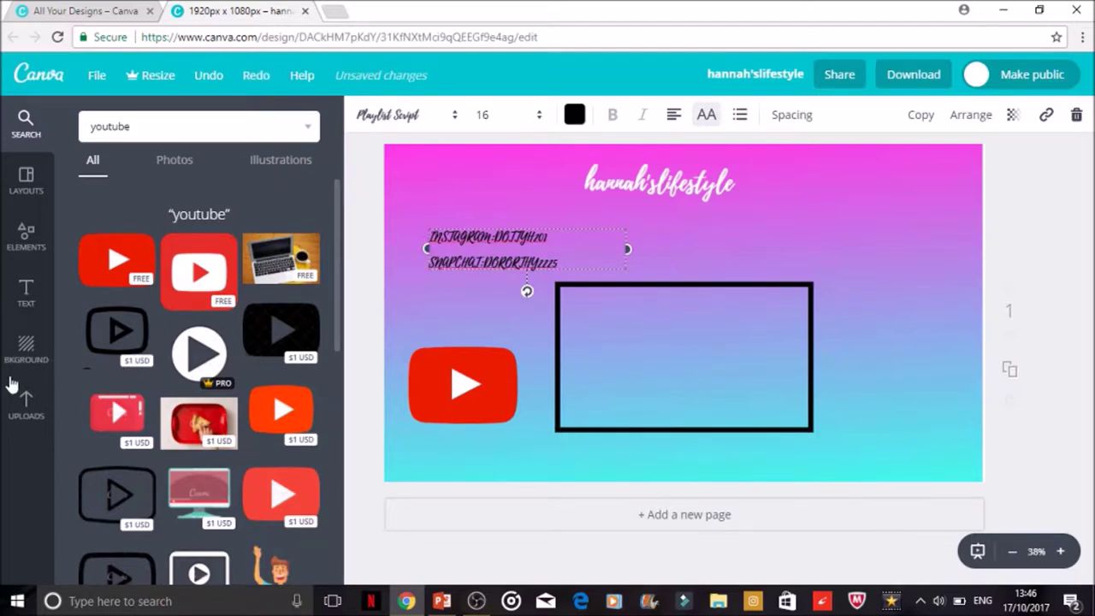
Browse the uploads panel without adding a file, then open a new Chrome tab.
{"action": "left_click", "coordinate": [18, 407]}
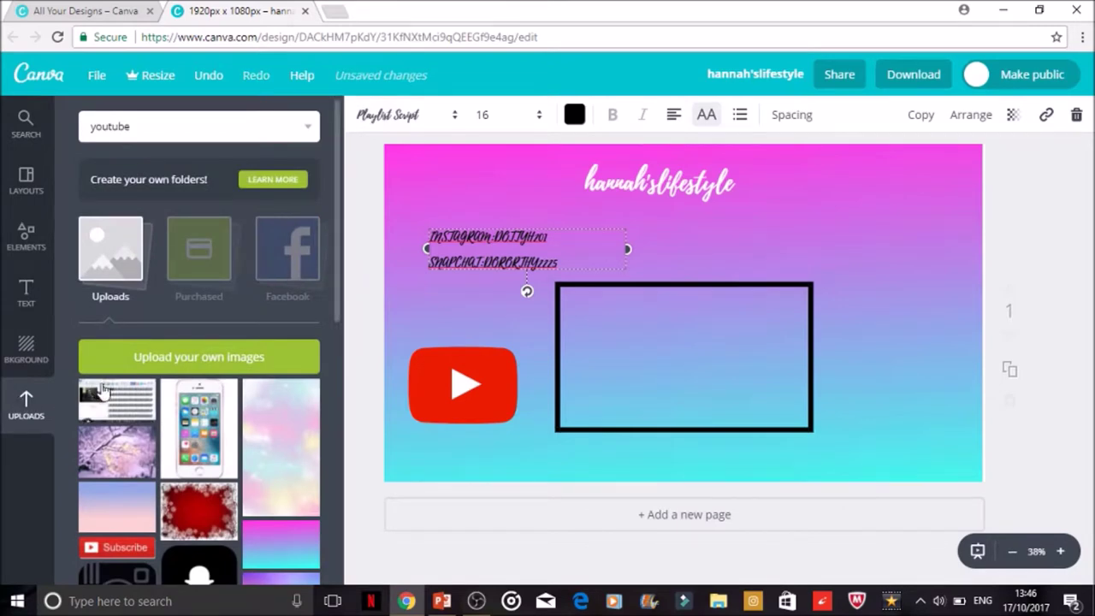
{"action": "left_click", "coordinate": [156, 358]}
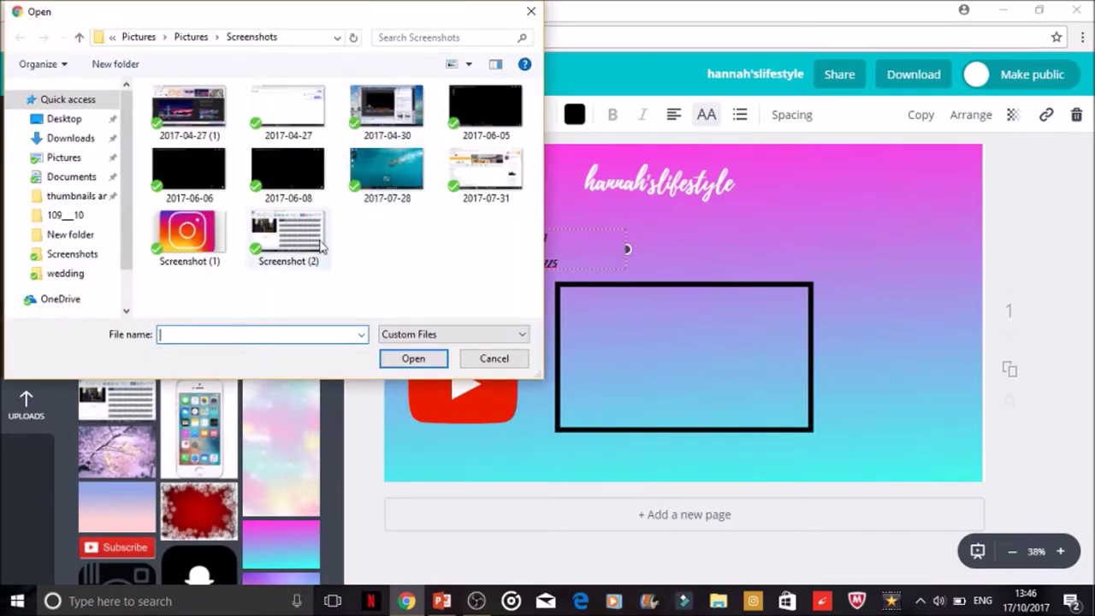
{"action": "left_click", "coordinate": [531, 11]}
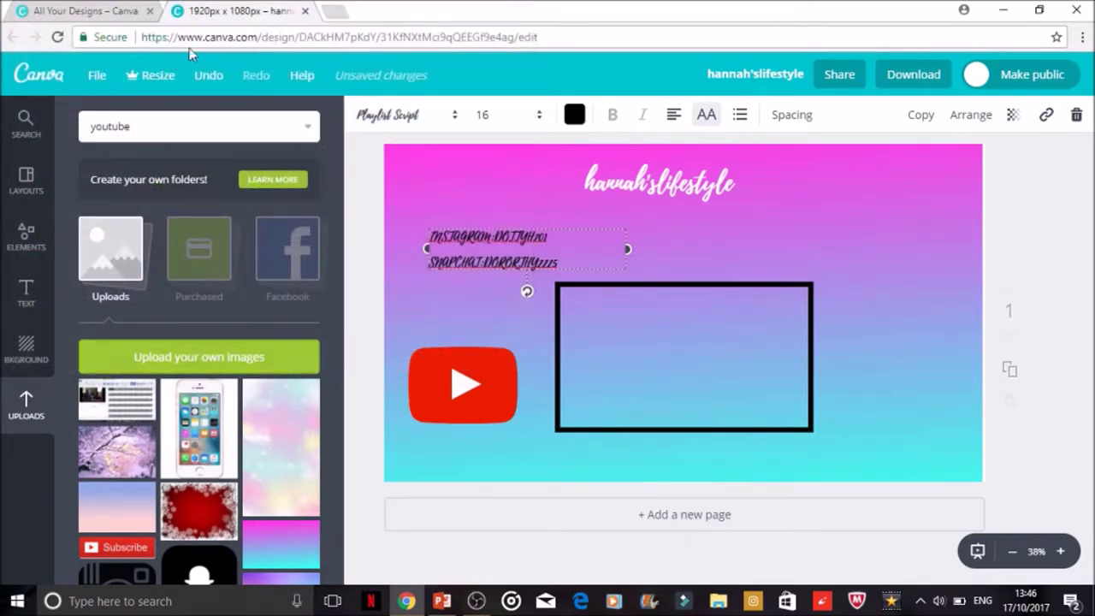
{"action": "left_click", "coordinate": [338, 12]}
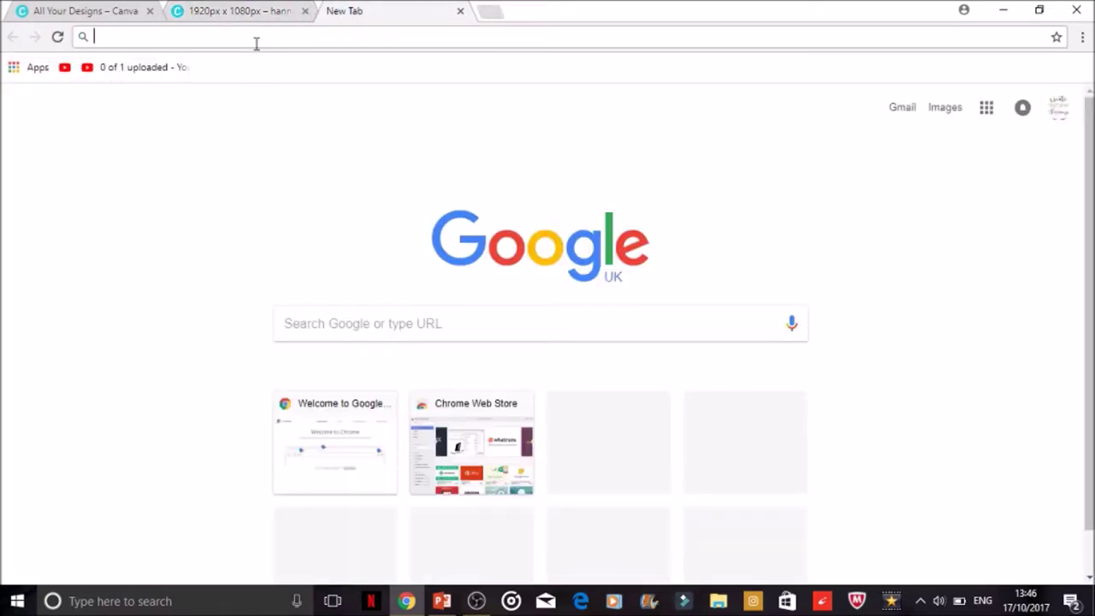
Search Google for 'snapchat' and scroll through its image results.
{"action": "type", "text": "s"}
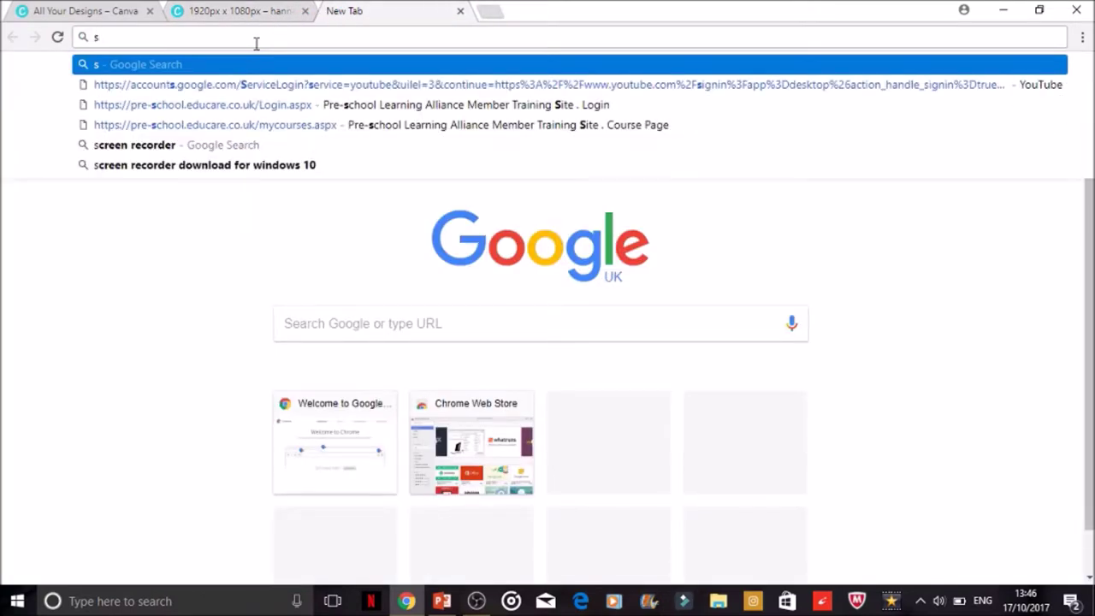
{"action": "type", "text": "napc"}
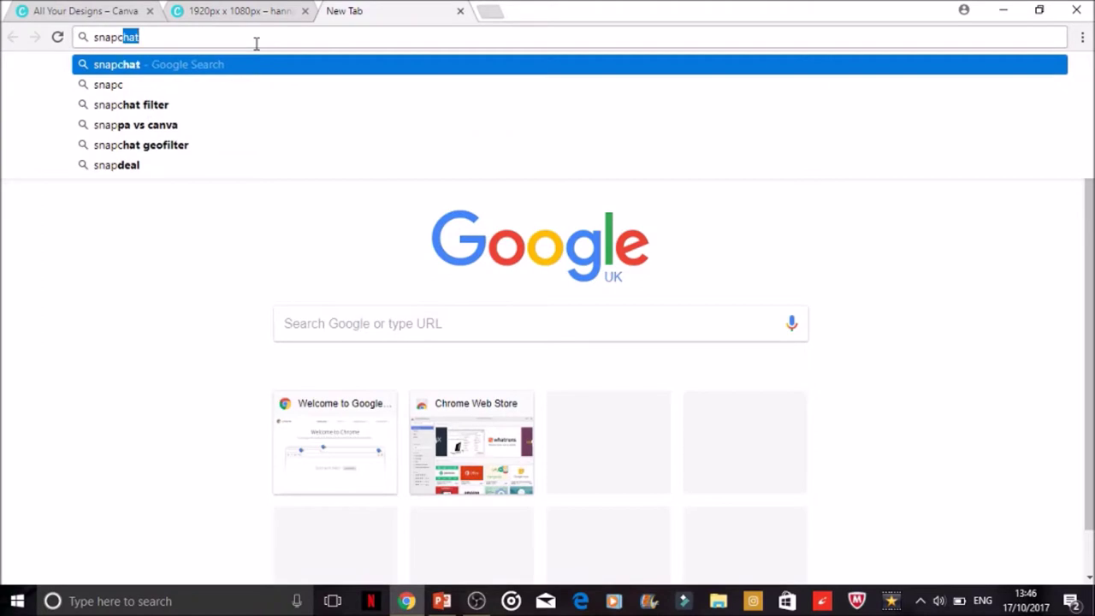
{"action": "type", "text": "hat"}
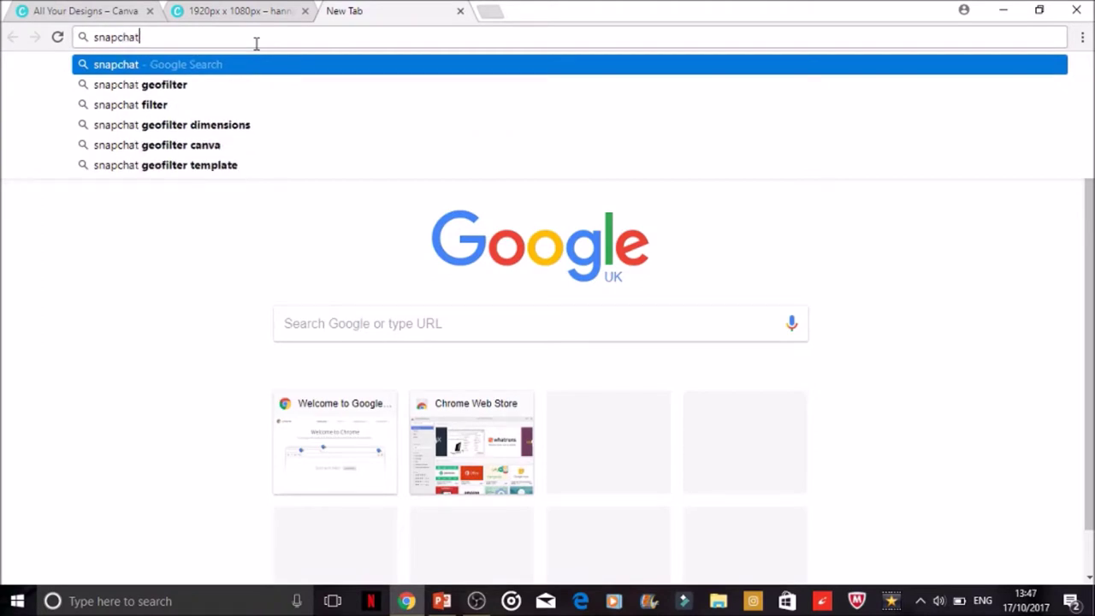
{"action": "key", "text": "Return"}
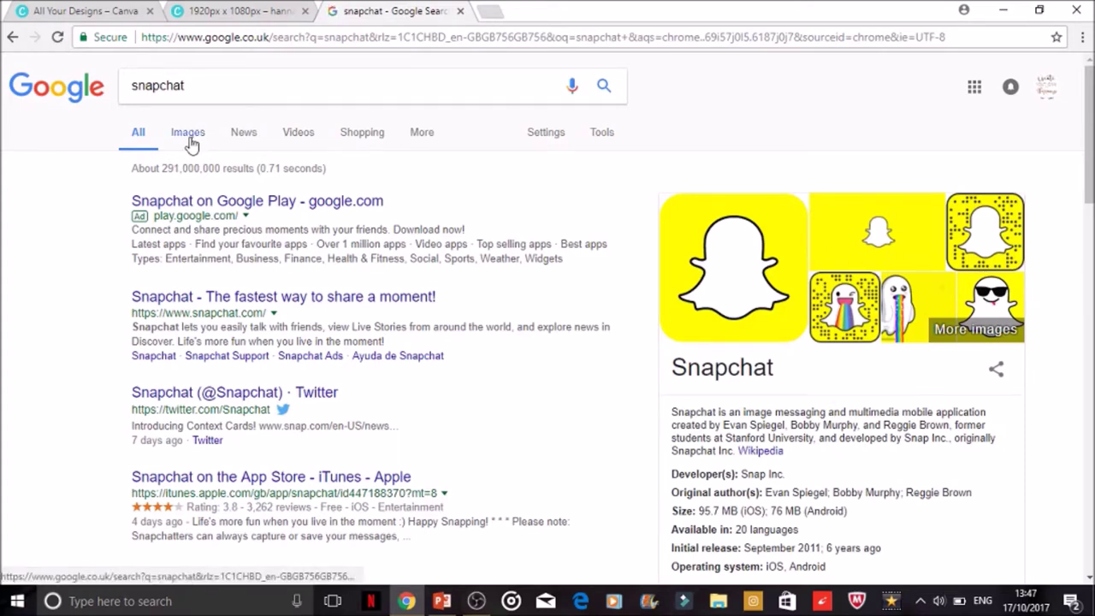
{"action": "left_click", "coordinate": [188, 137]}
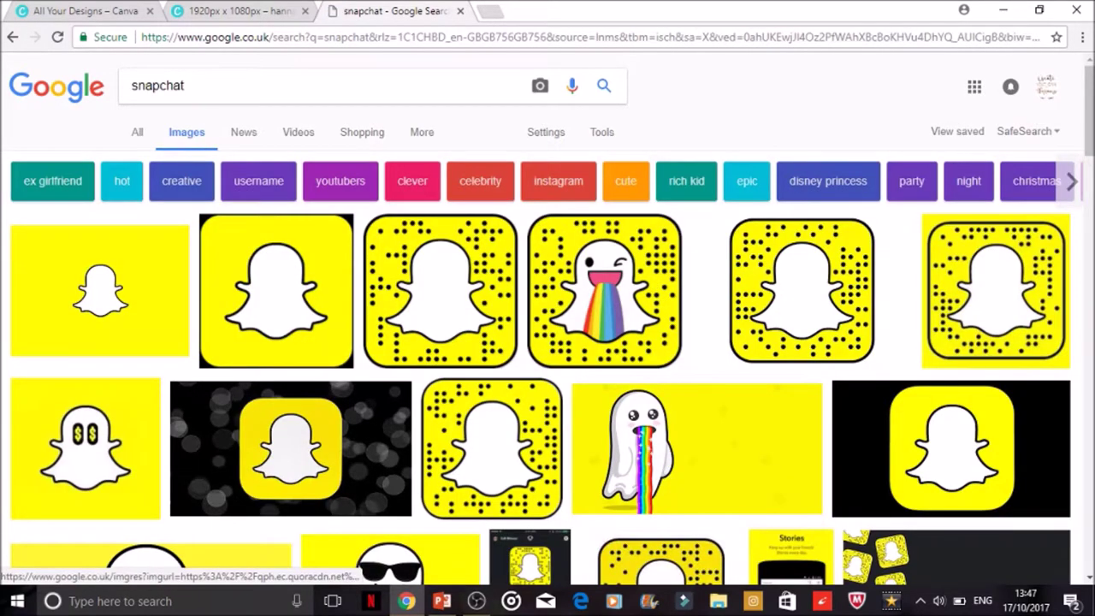
{"action": "scroll", "coordinate": [548, 342], "scroll_direction": "down", "scroll_amount": 1}
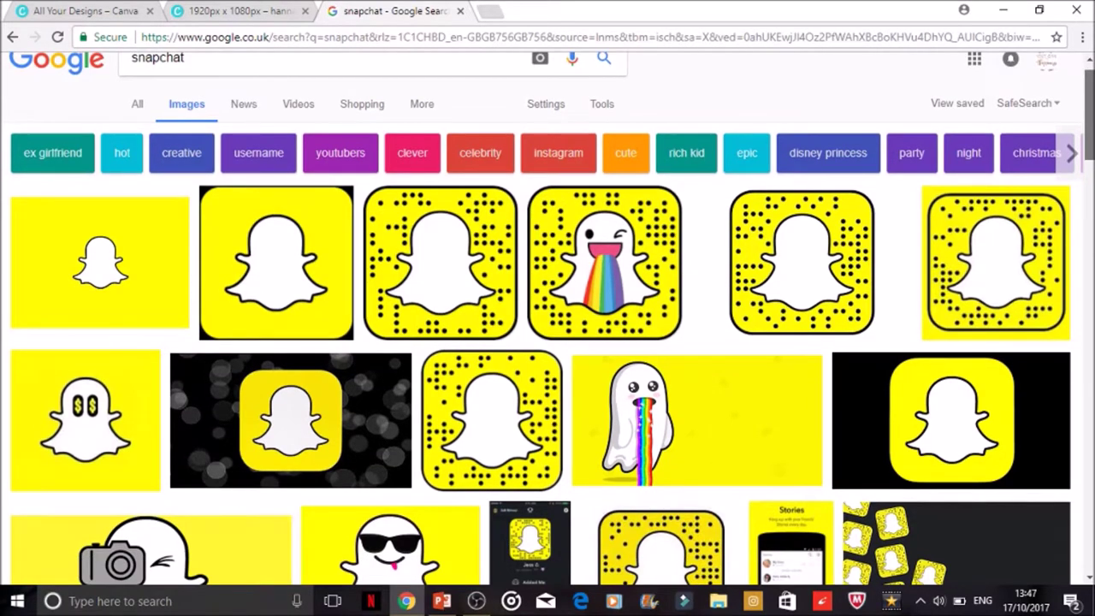
{"action": "scroll", "coordinate": [548, 318], "scroll_direction": "down", "scroll_amount": 10}
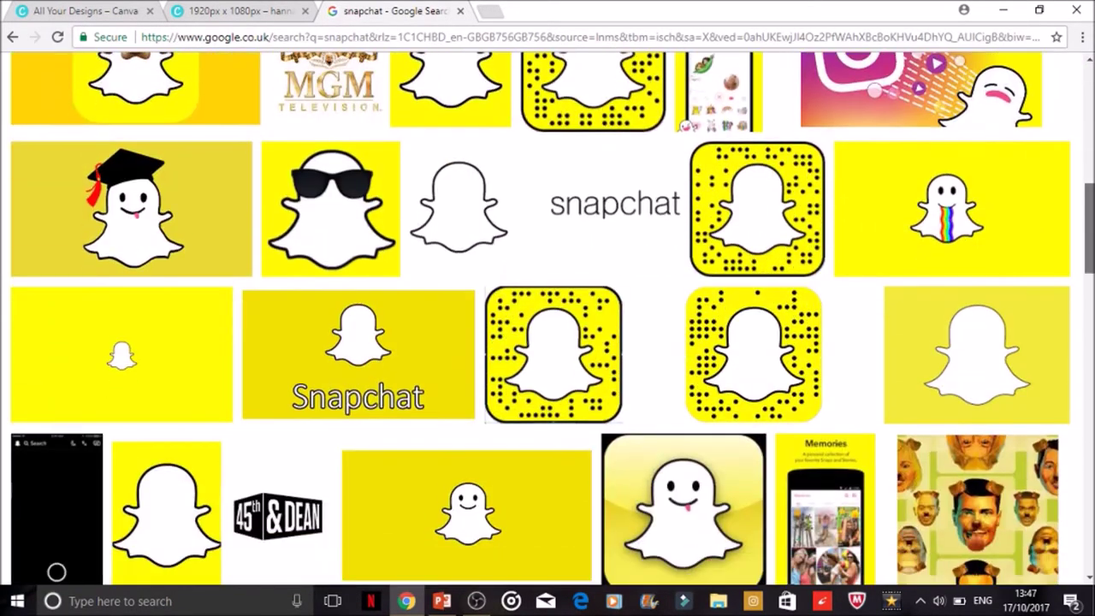
{"action": "scroll", "coordinate": [548, 319], "scroll_direction": "down", "scroll_amount": 5}
{"action": "scroll", "coordinate": [548, 318], "scroll_direction": "down", "scroll_amount": 5}
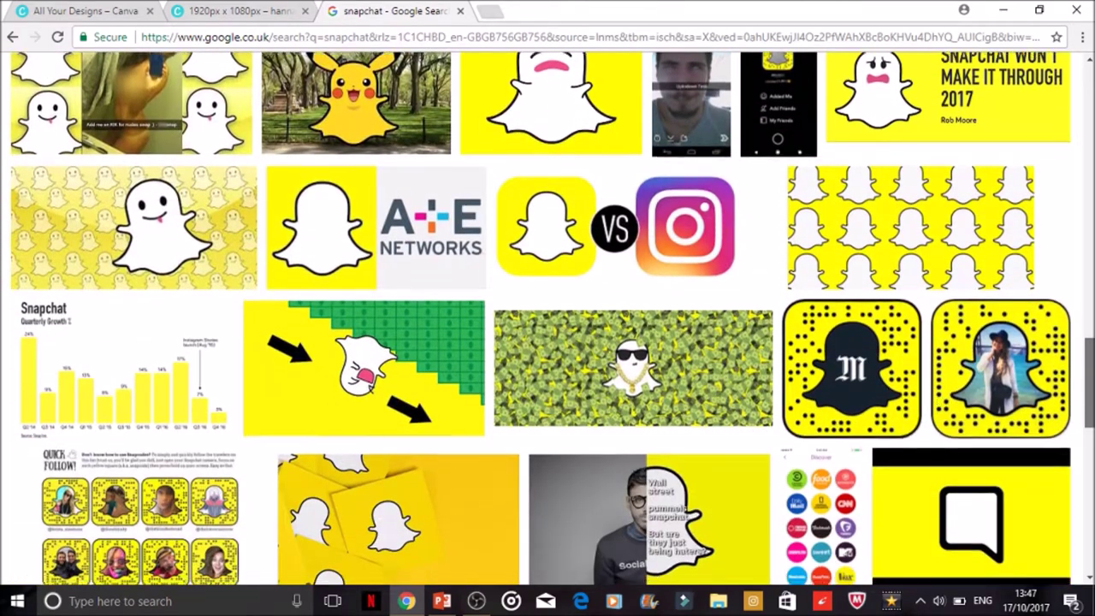
{"action": "scroll", "coordinate": [547, 318], "scroll_direction": "down", "scroll_amount": 10}
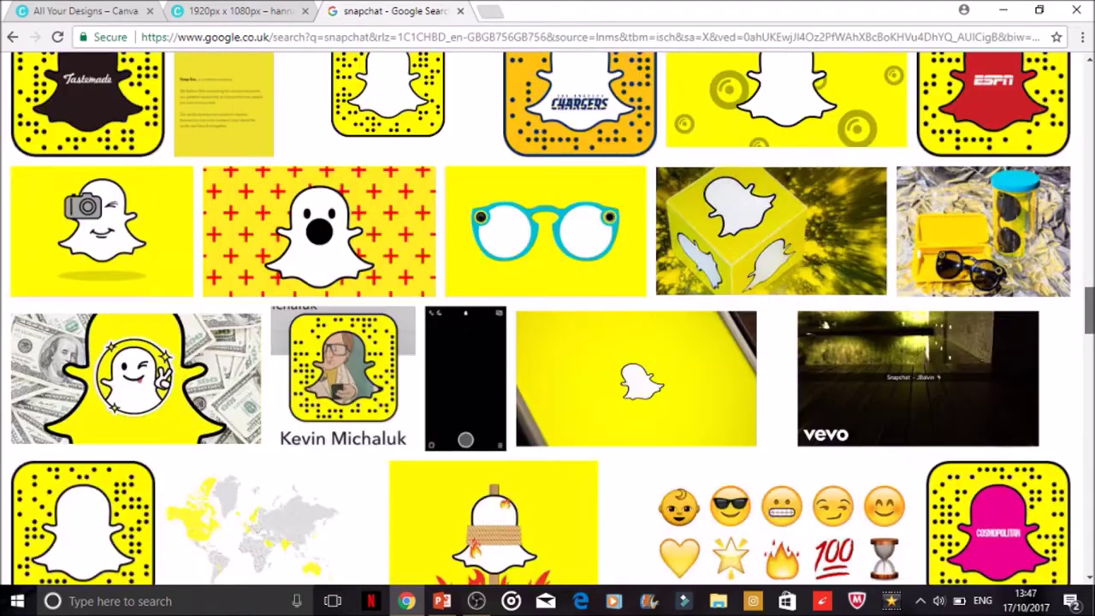
{"action": "scroll", "coordinate": [548, 318], "scroll_direction": "down", "scroll_amount": 10}
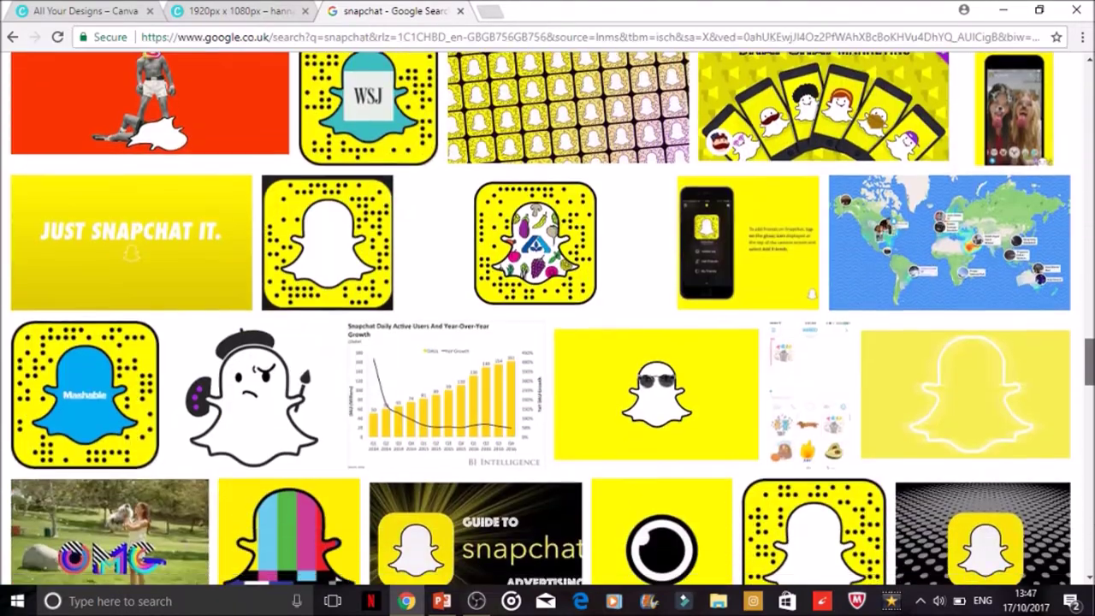
{"action": "scroll", "coordinate": [548, 318], "scroll_direction": "down", "scroll_amount": 2}
{"action": "scroll", "coordinate": [547, 318], "scroll_direction": "down", "scroll_amount": 10}
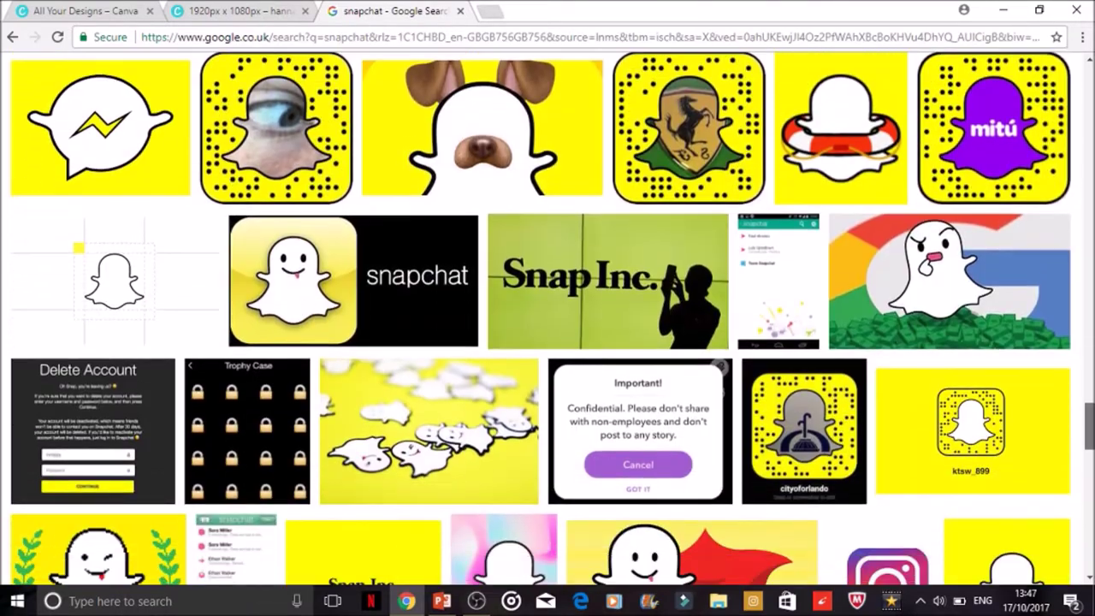
{"action": "scroll", "coordinate": [382, 243], "scroll_direction": "up", "scroll_amount": 20}
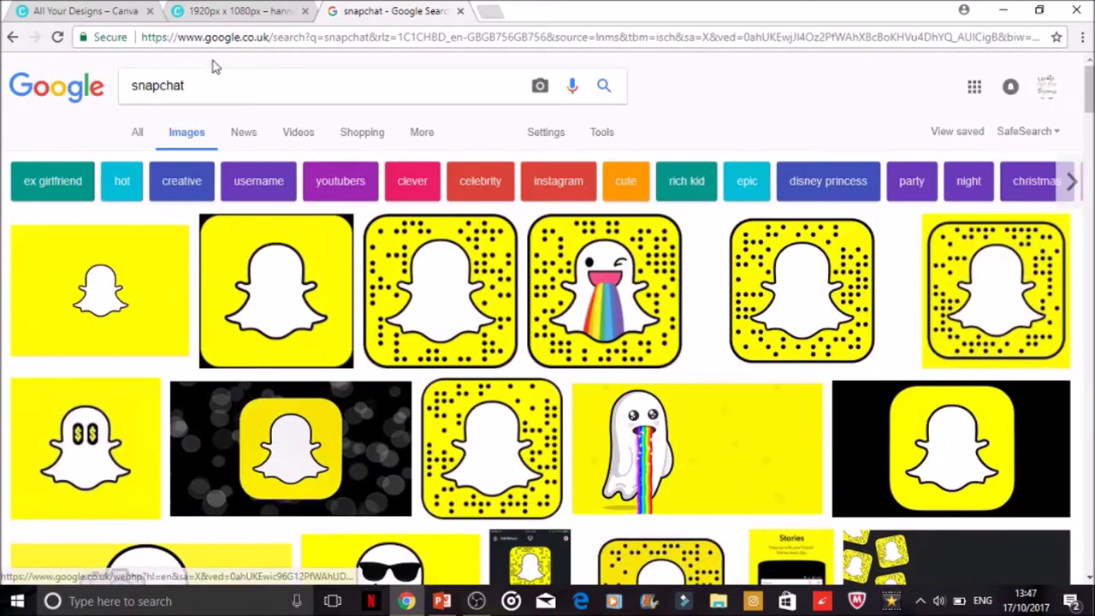
{"action": "left_click", "coordinate": [227, 84]}
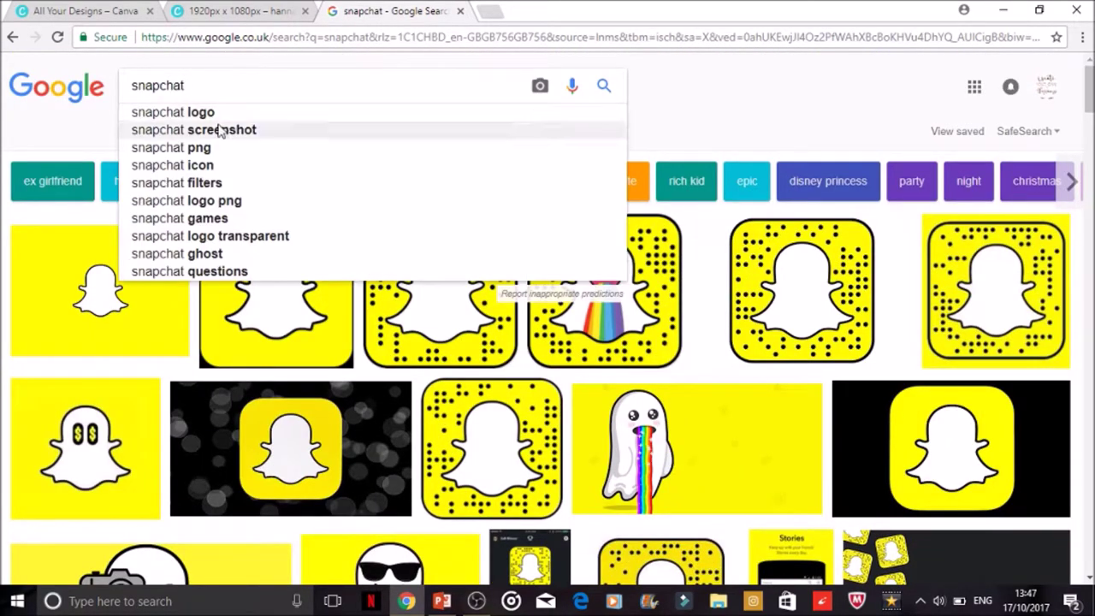
Search 'snapchat png' and save the black Snapchat ghost image as 1.png.
{"action": "left_click", "coordinate": [214, 149]}
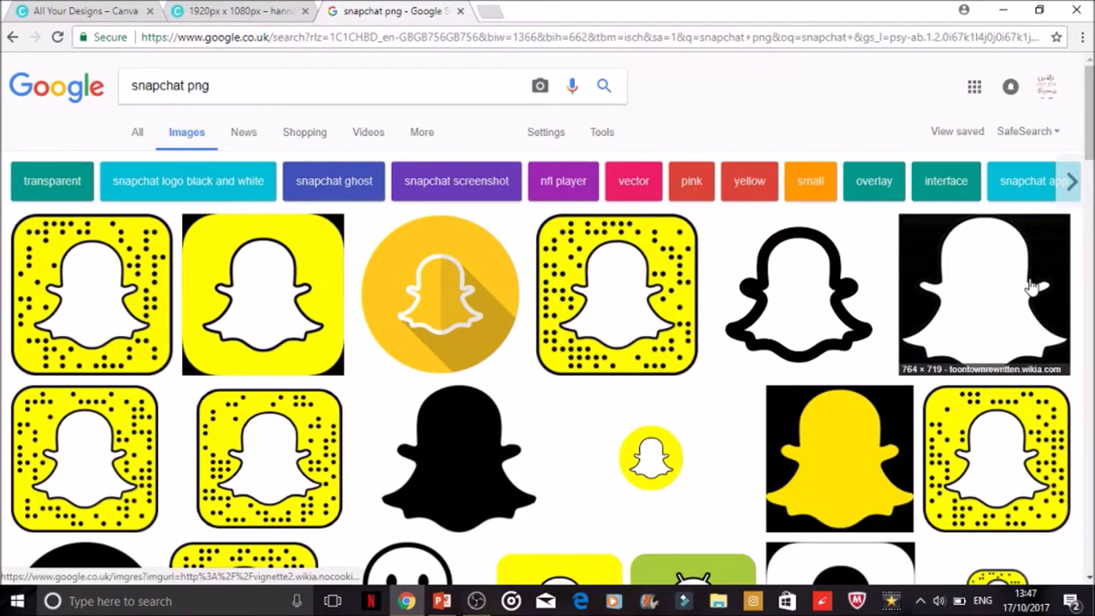
{"action": "right_click", "coordinate": [990, 287]}
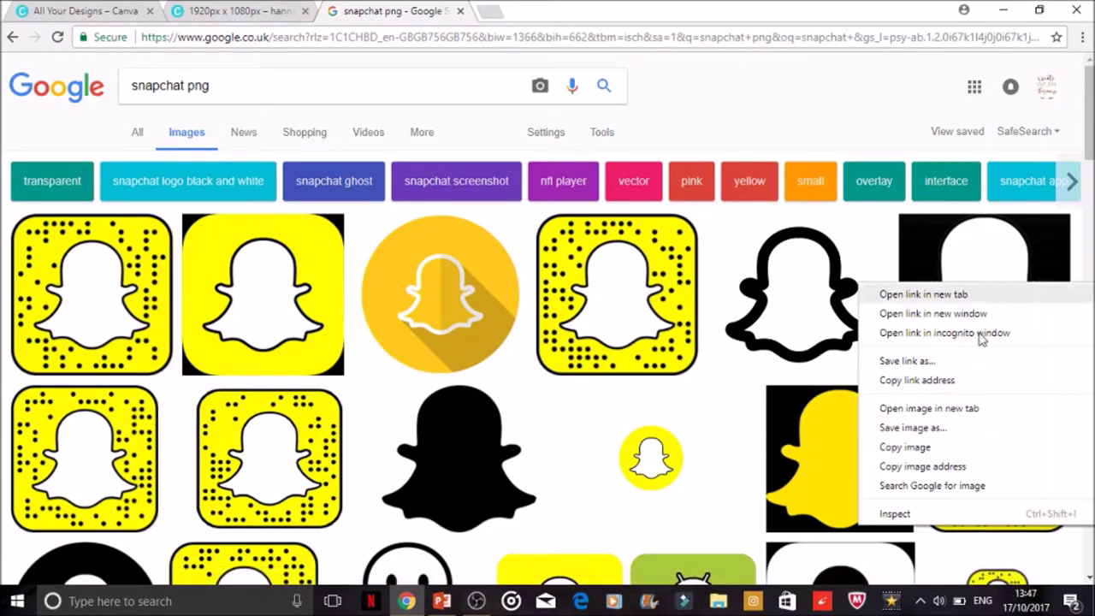
{"action": "left_click", "coordinate": [911, 427]}
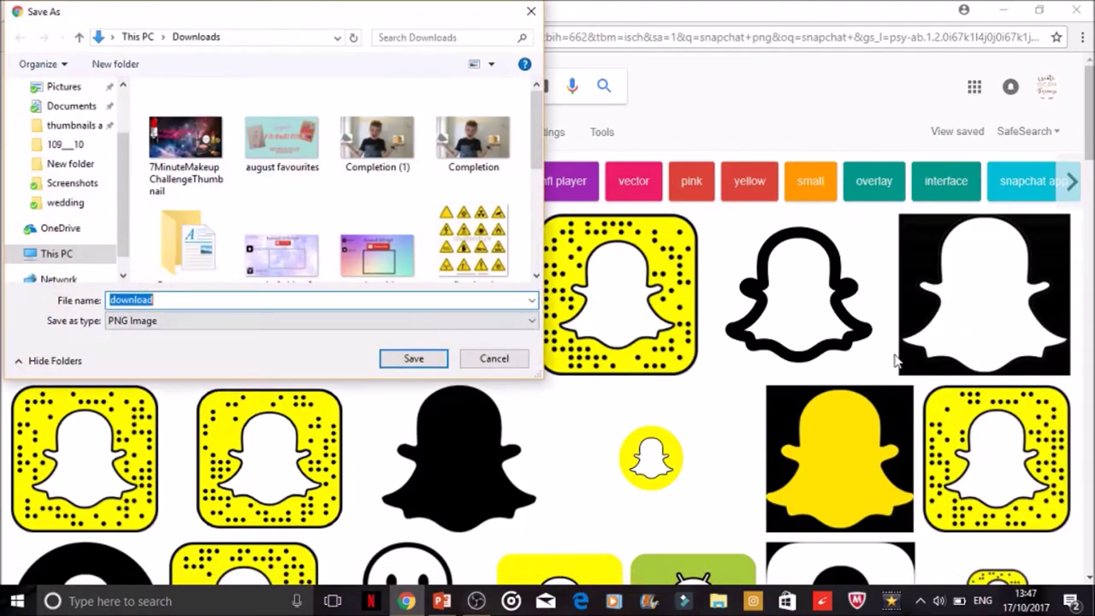
{"action": "key", "text": "BackSpace"}
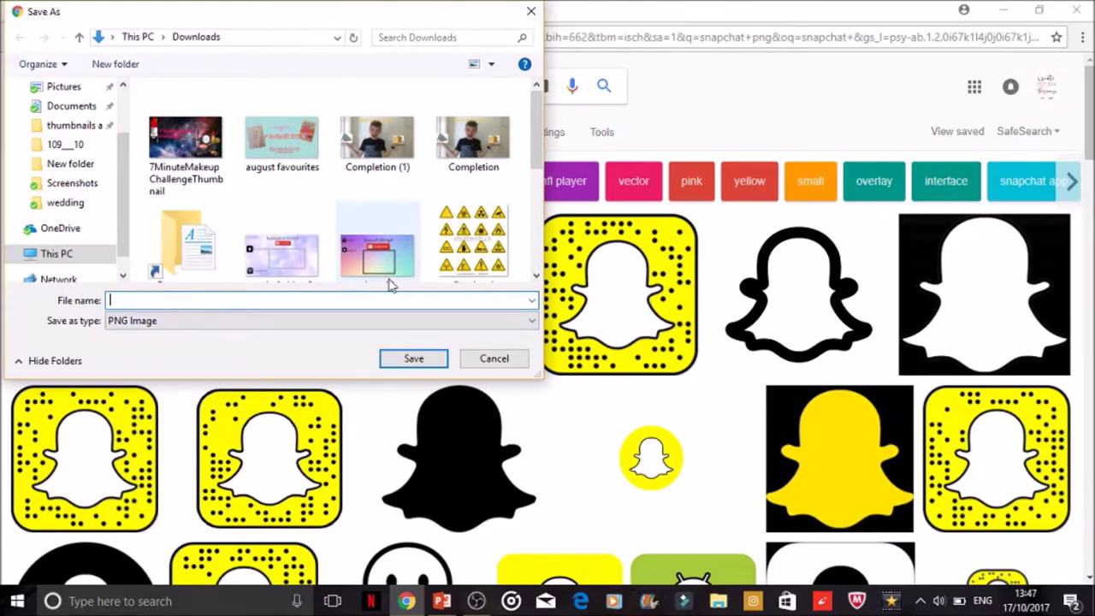
{"action": "type", "text": "1"}
{"action": "left_click", "coordinate": [414, 359]}
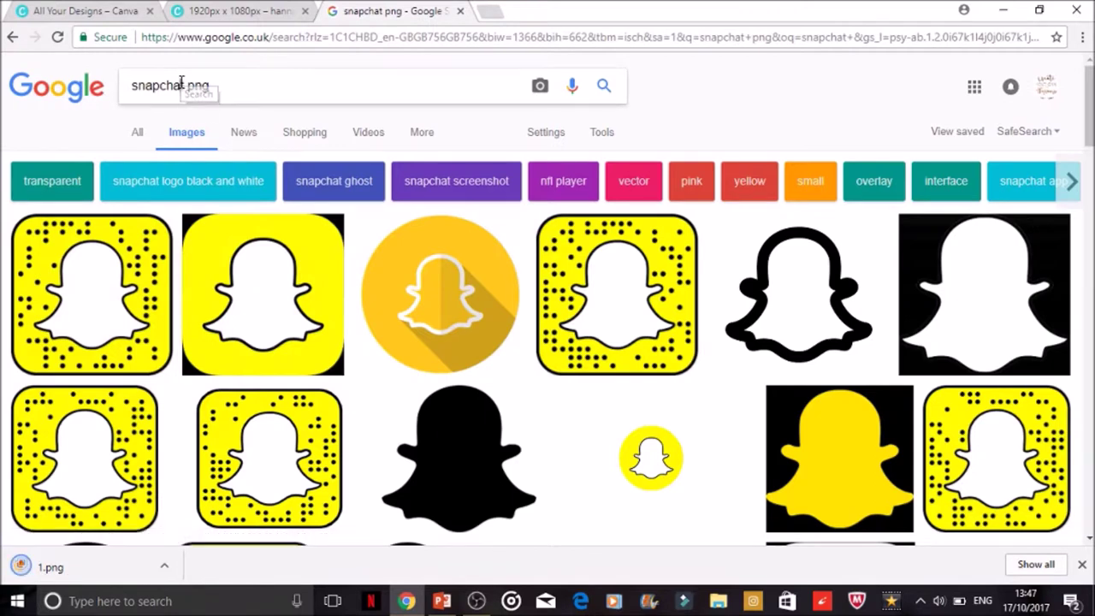
Search 'insta png', save the black Instagram camera icon as 2.jpg, and return to Canva.
{"action": "left_click_drag", "start_coordinate": [194, 86], "coordinate": [104, 92]}
{"action": "key", "text": "BackSpace"}
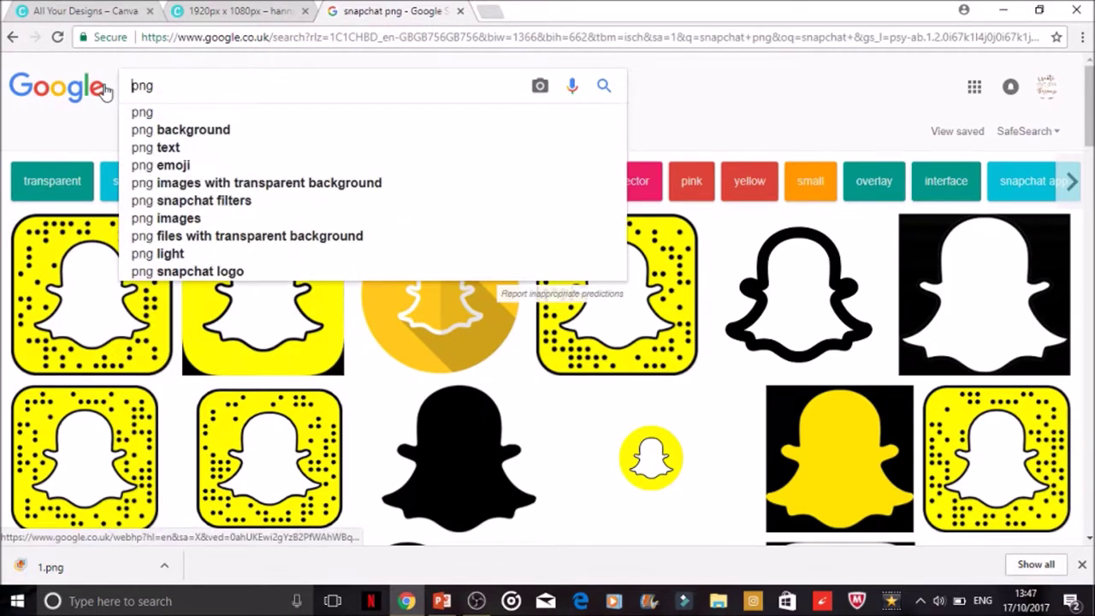
{"action": "type", "text": "ins"}
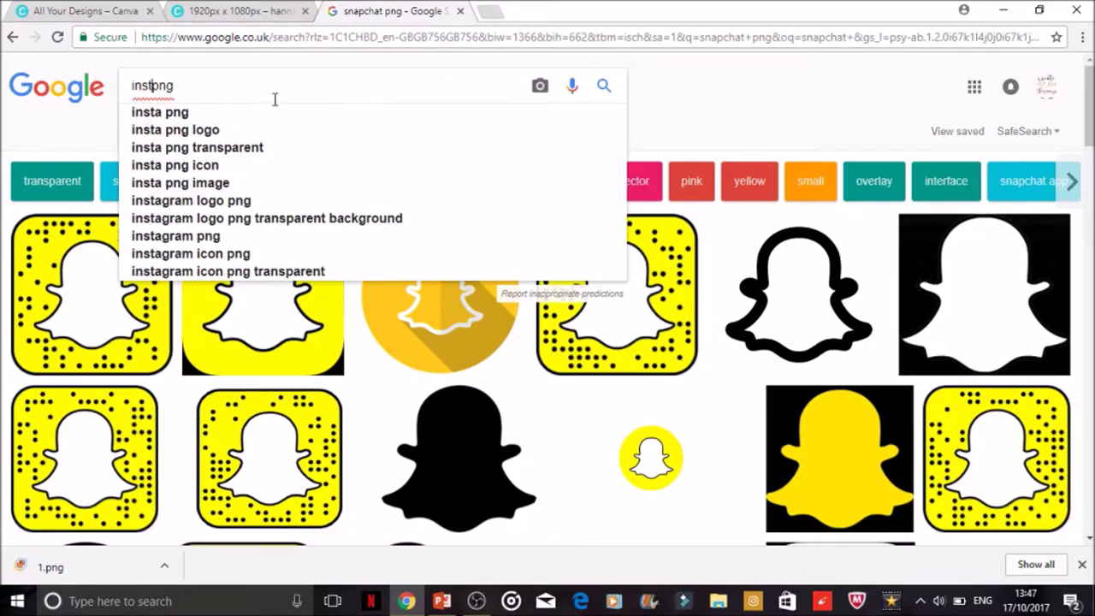
{"action": "type", "text": "t"}
{"action": "left_click", "coordinate": [238, 118]}
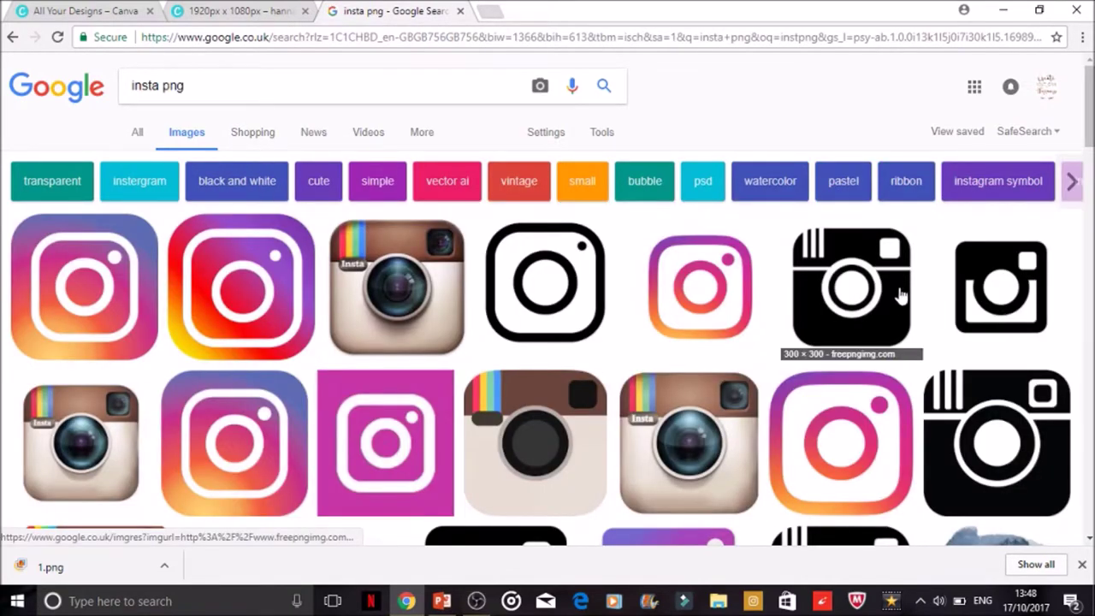
{"action": "right_click", "coordinate": [864, 297]}
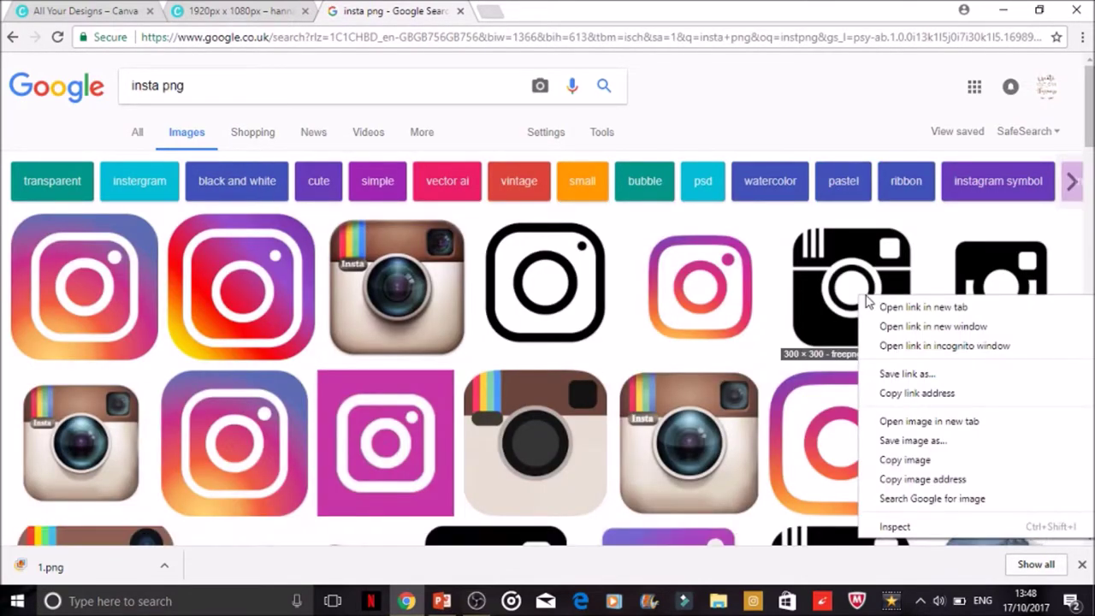
{"action": "left_click", "coordinate": [893, 441]}
{"action": "type", "text": "2"}
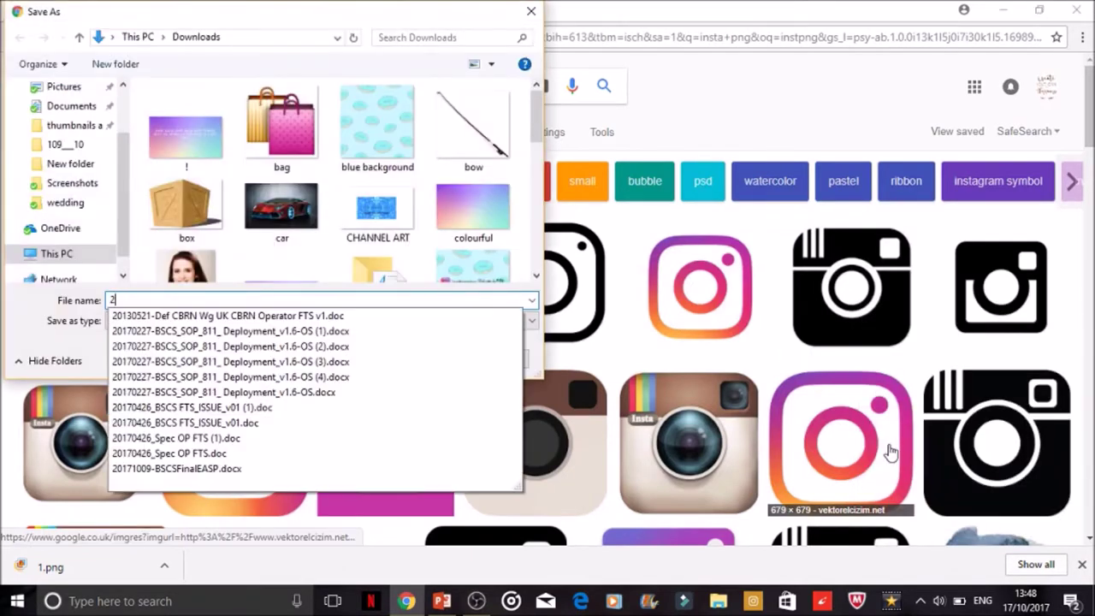
{"action": "key", "text": "Return"}
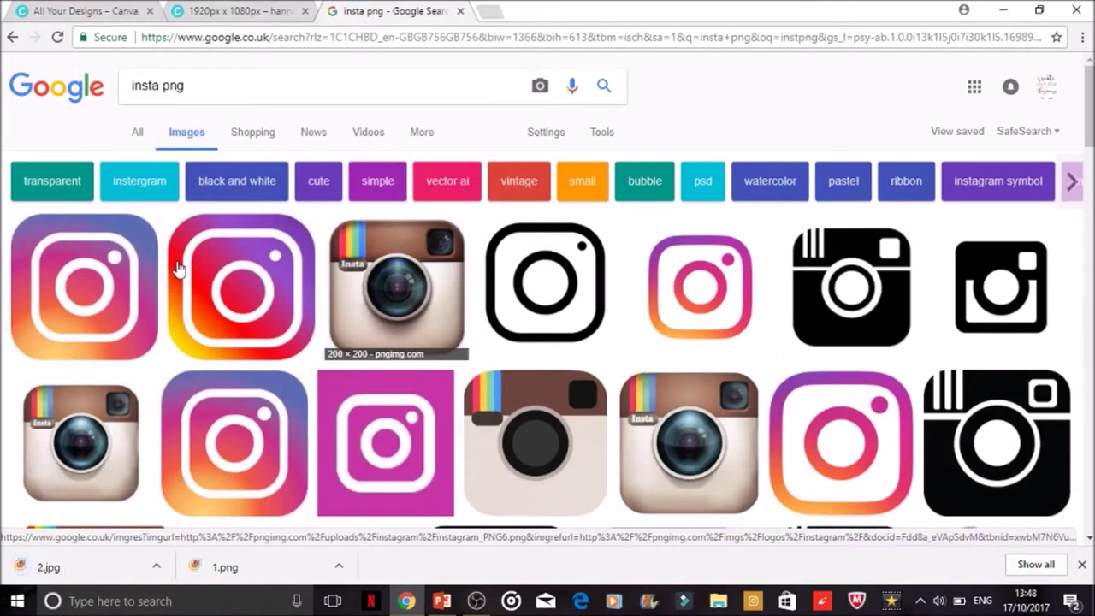
{"action": "left_click", "coordinate": [220, 10]}
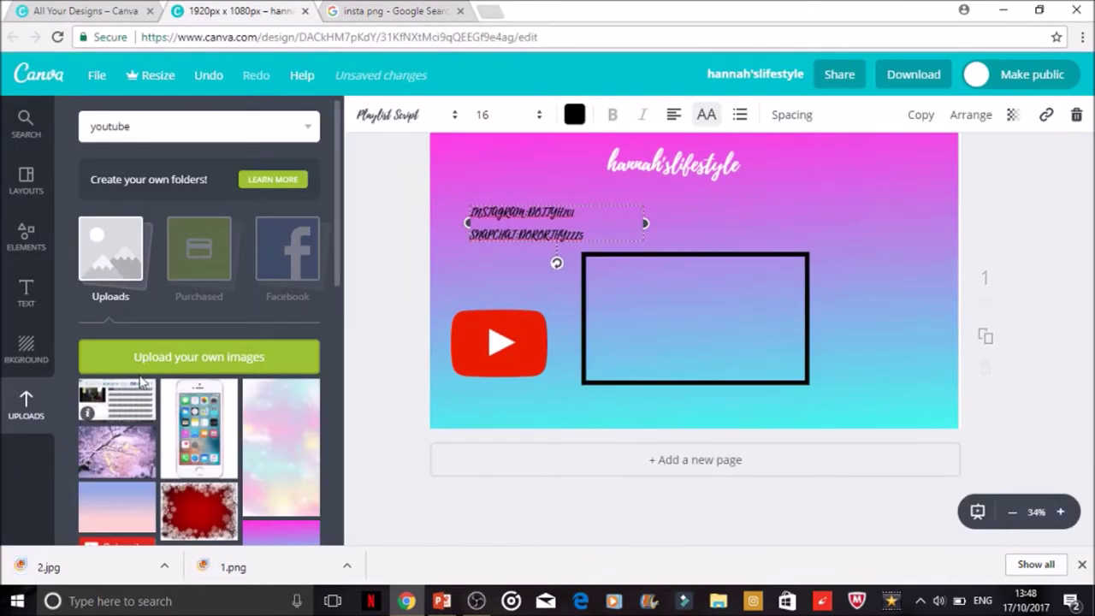
Upload the downloaded images 1 and 2 into Canva's uploads.
{"action": "left_click", "coordinate": [167, 358]}
{"action": "left_click", "coordinate": [313, 171]}
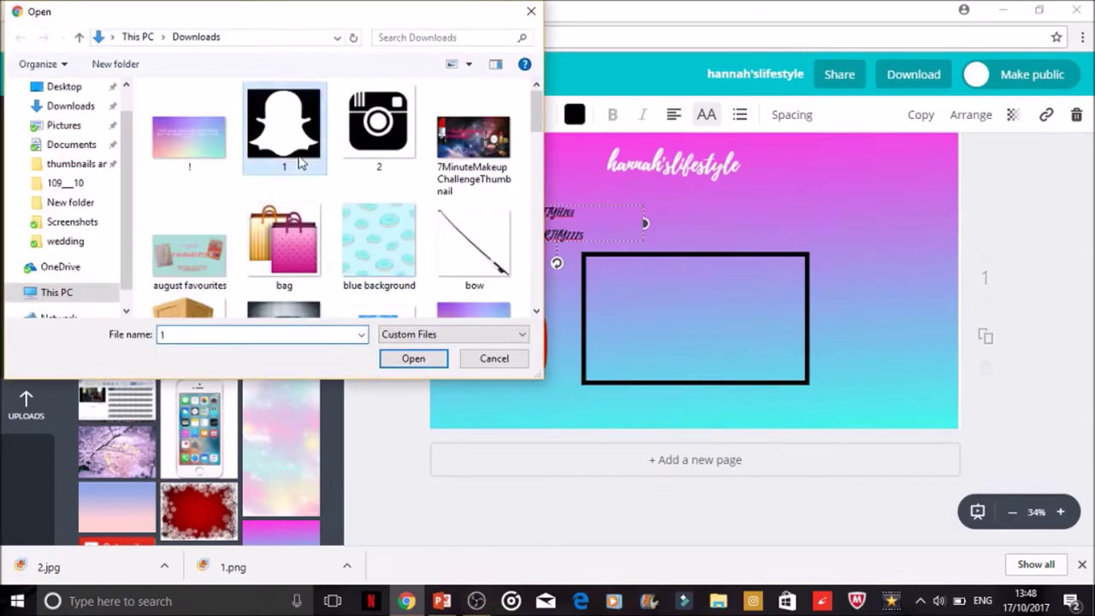
{"action": "left_click", "coordinate": [392, 361]}
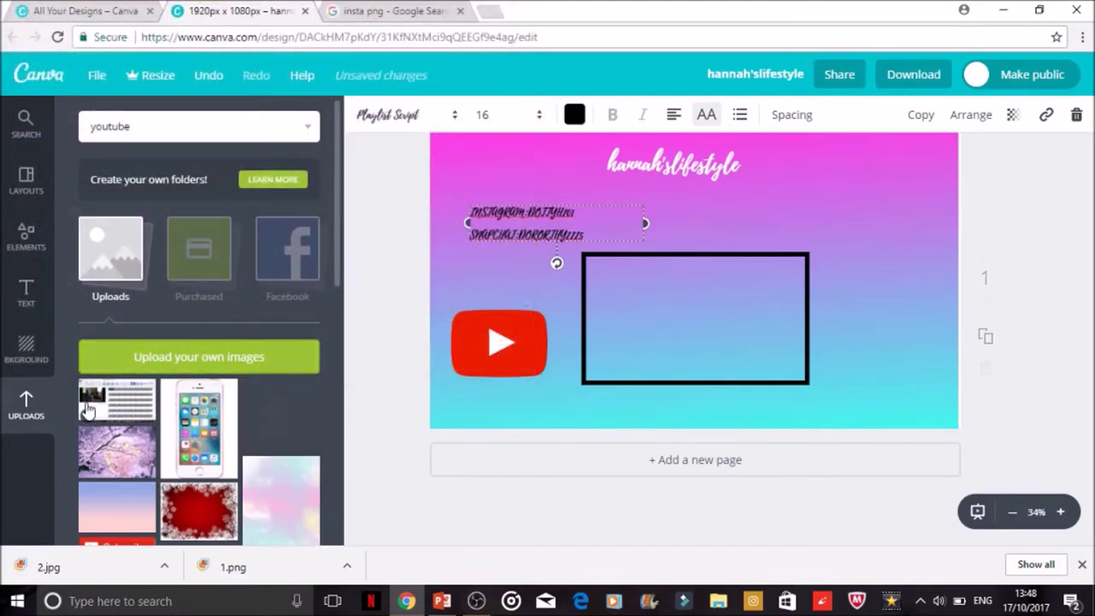
{"action": "left_click", "coordinate": [213, 358]}
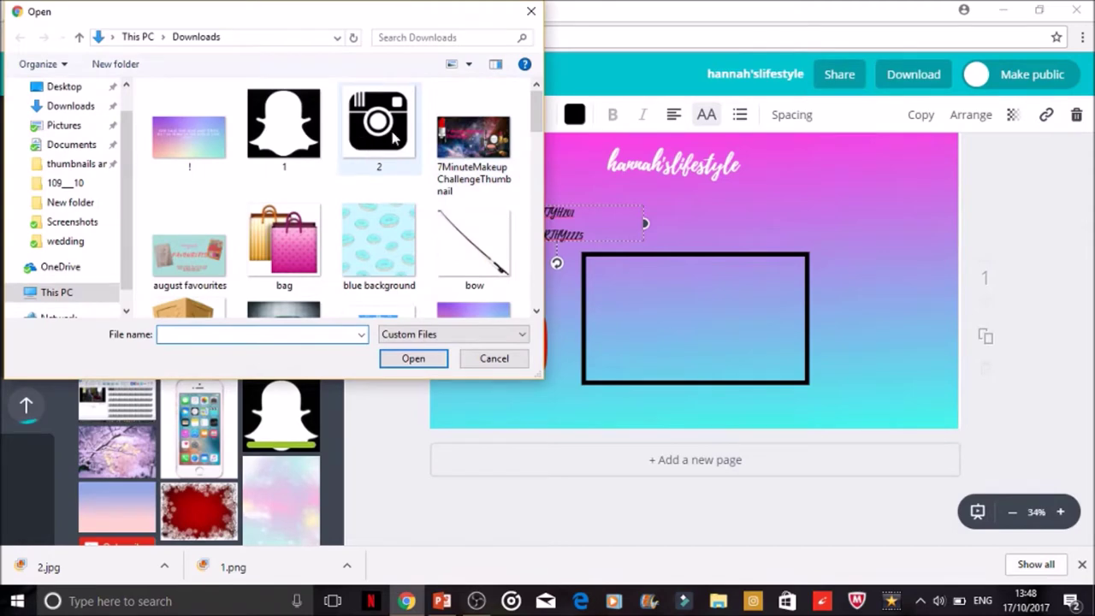
{"action": "left_click", "coordinate": [394, 140]}
{"action": "left_click", "coordinate": [414, 358]}
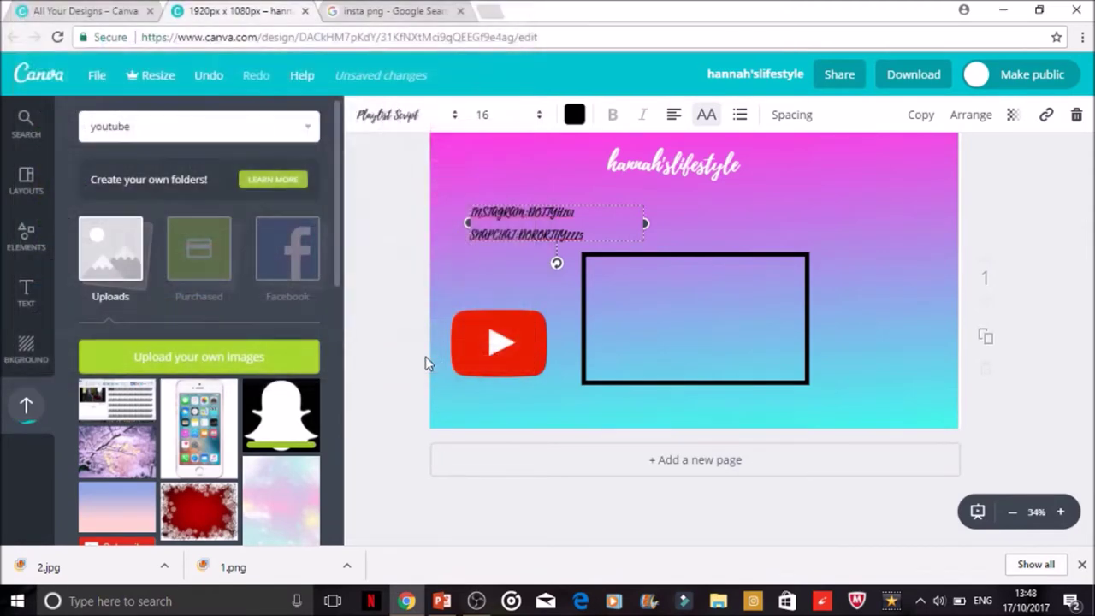
Place the camera icon above the black frame, just below the title.
{"action": "left_click_drag", "start_coordinate": [266, 419], "coordinate": [691, 330]}
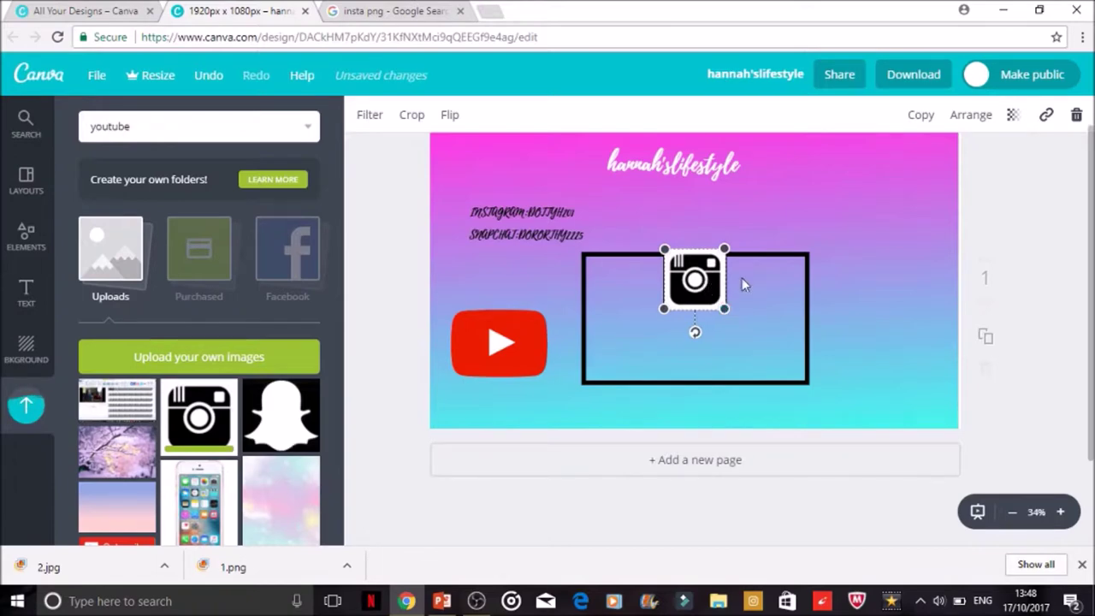
{"action": "left_click_drag", "start_coordinate": [714, 299], "coordinate": [655, 242]}
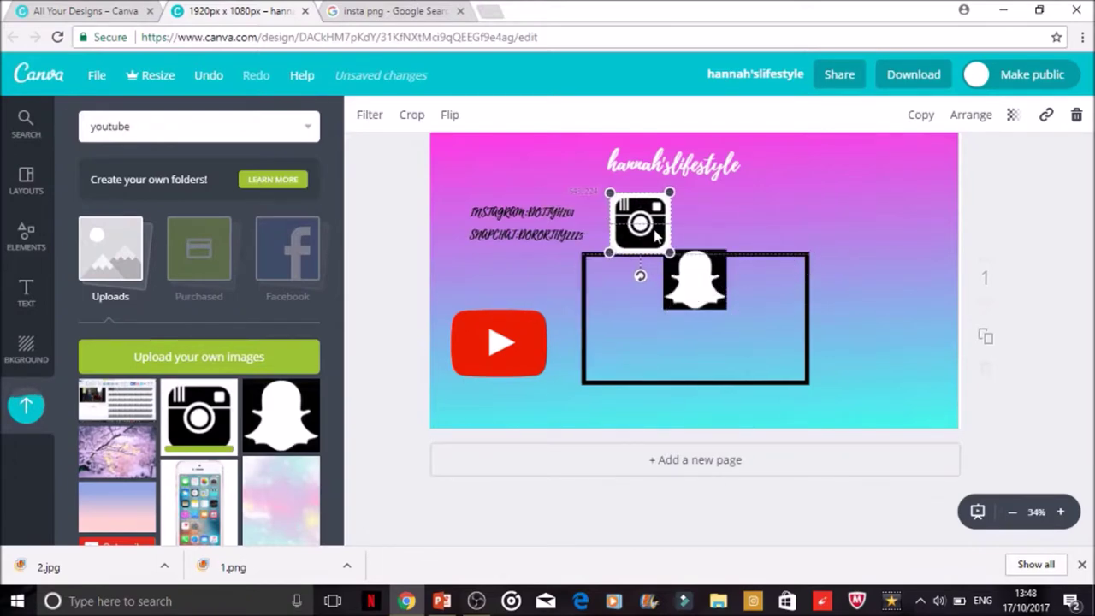
{"action": "left_click", "coordinate": [419, 122]}
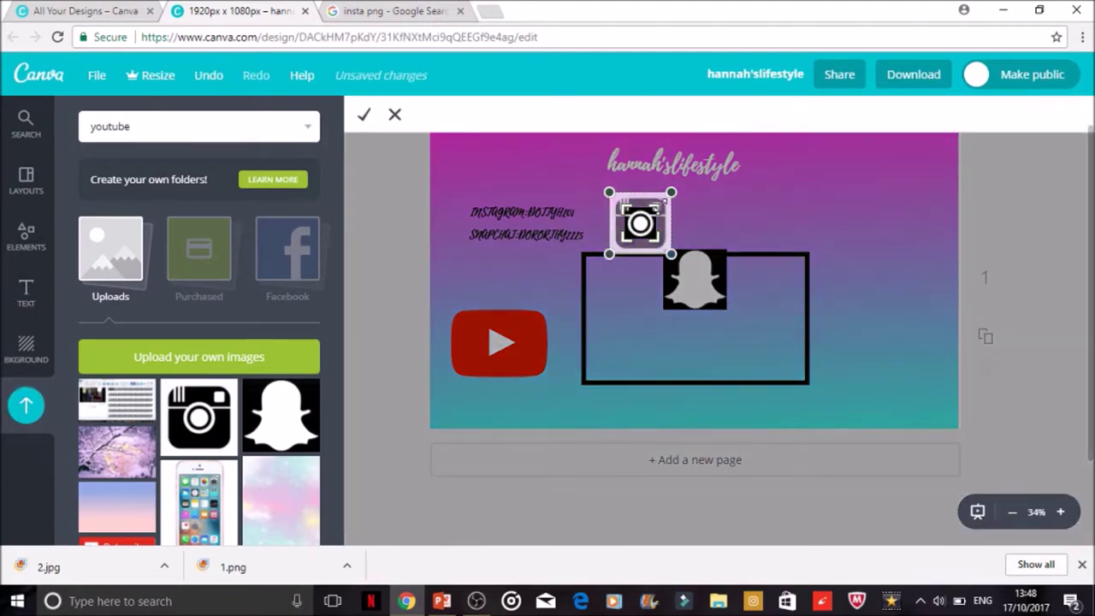
Enlarge the camera image and shift it down within the crop, then apply it.
{"action": "left_click_drag", "start_coordinate": [665, 199], "coordinate": [618, 198]}
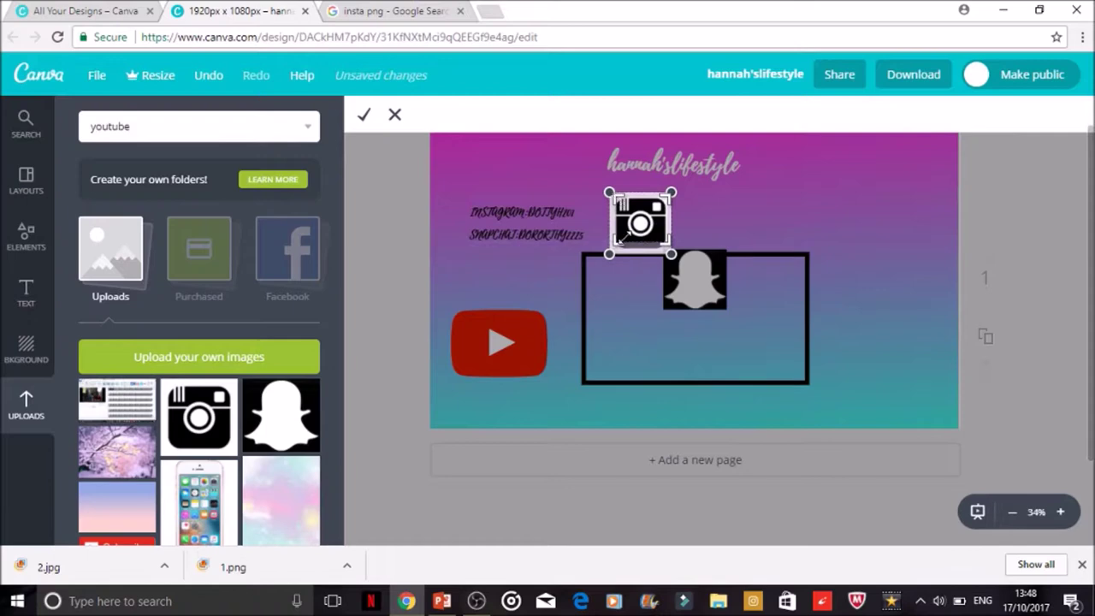
{"action": "left_click_drag", "start_coordinate": [618, 237], "coordinate": [619, 239]}
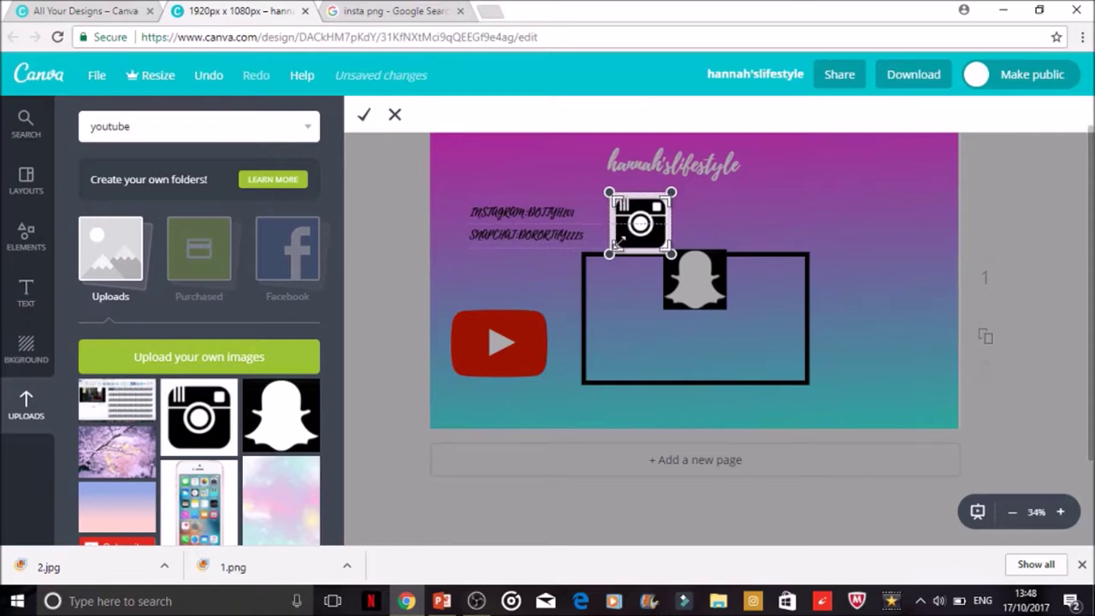
{"action": "left_click", "coordinate": [366, 116]}
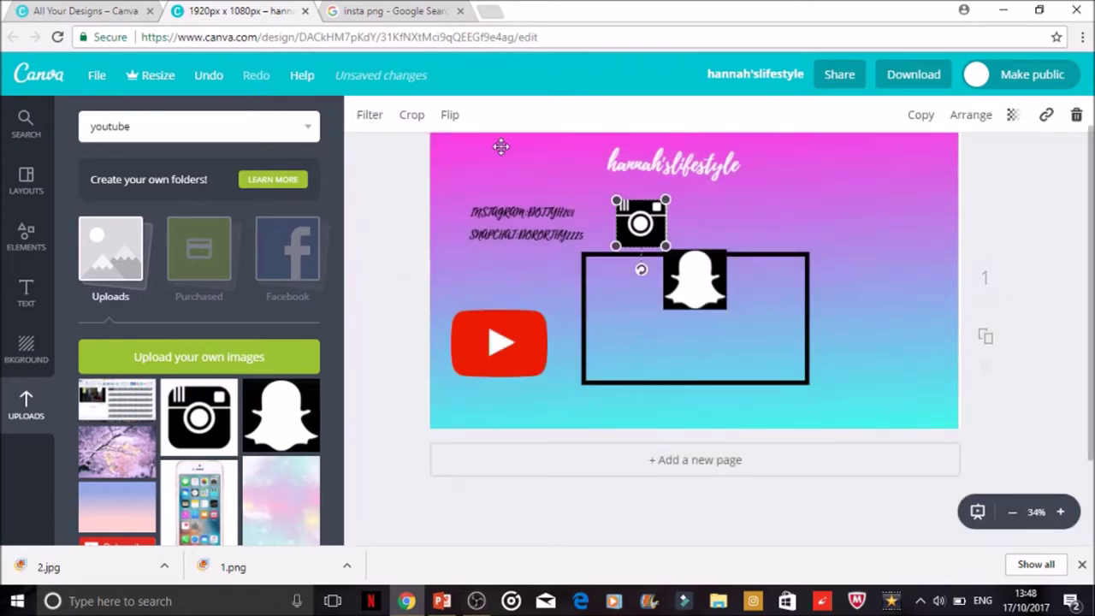
Shrink the Instagram and Snapchat icons and stack them at the left edge.
{"action": "left_click_drag", "start_coordinate": [648, 225], "coordinate": [631, 209]}
{"action": "left_click", "coordinate": [655, 202]}
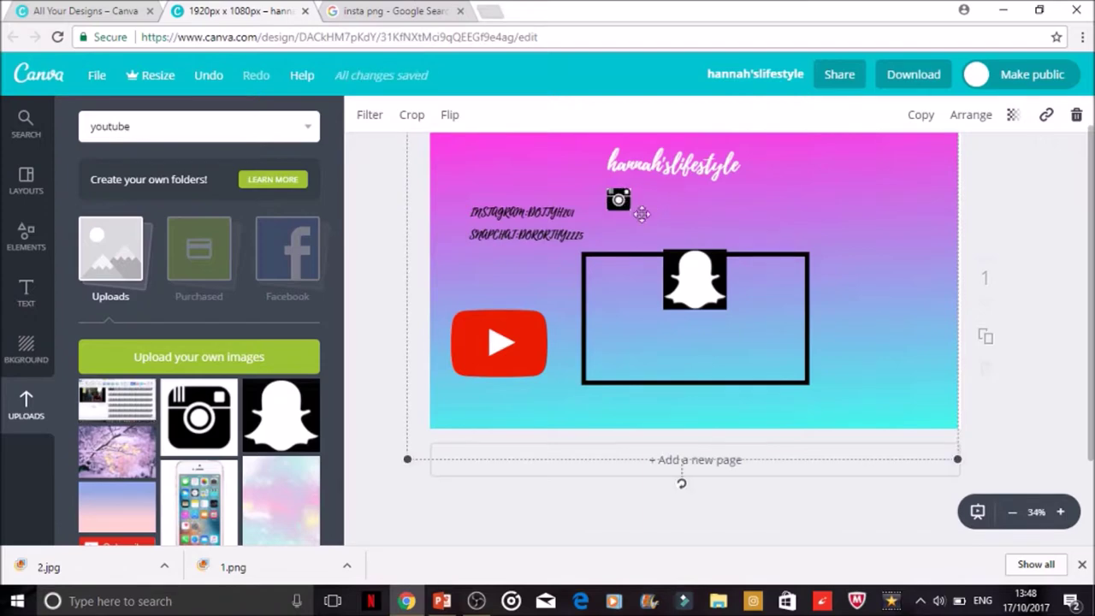
{"action": "left_click", "coordinate": [711, 301]}
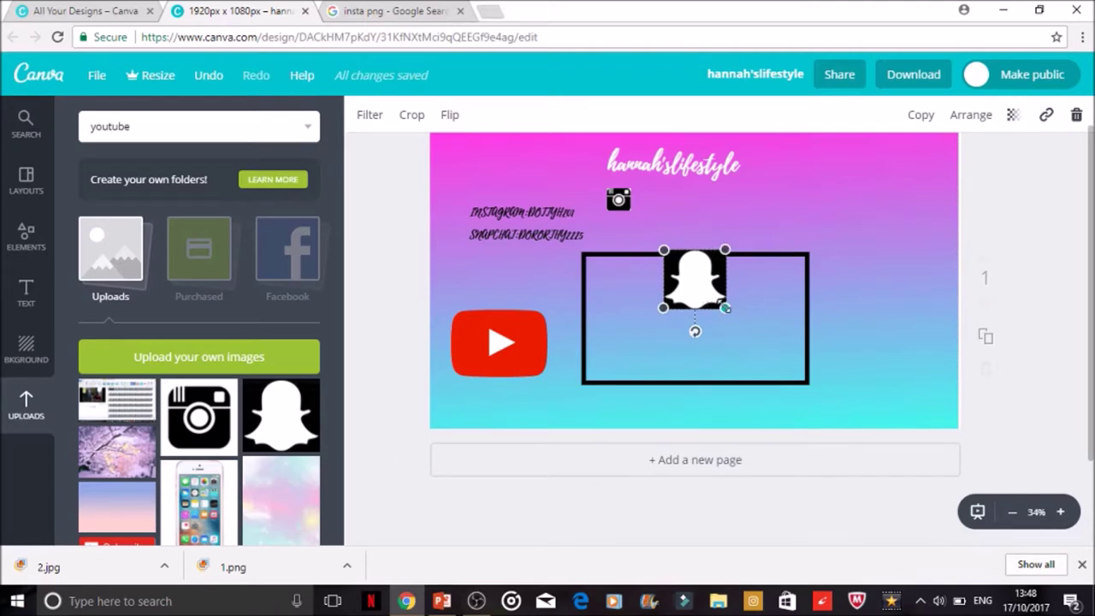
{"action": "left_click_drag", "start_coordinate": [725, 308], "coordinate": [452, 236]}
{"action": "left_click_drag", "start_coordinate": [617, 199], "coordinate": [449, 202]}
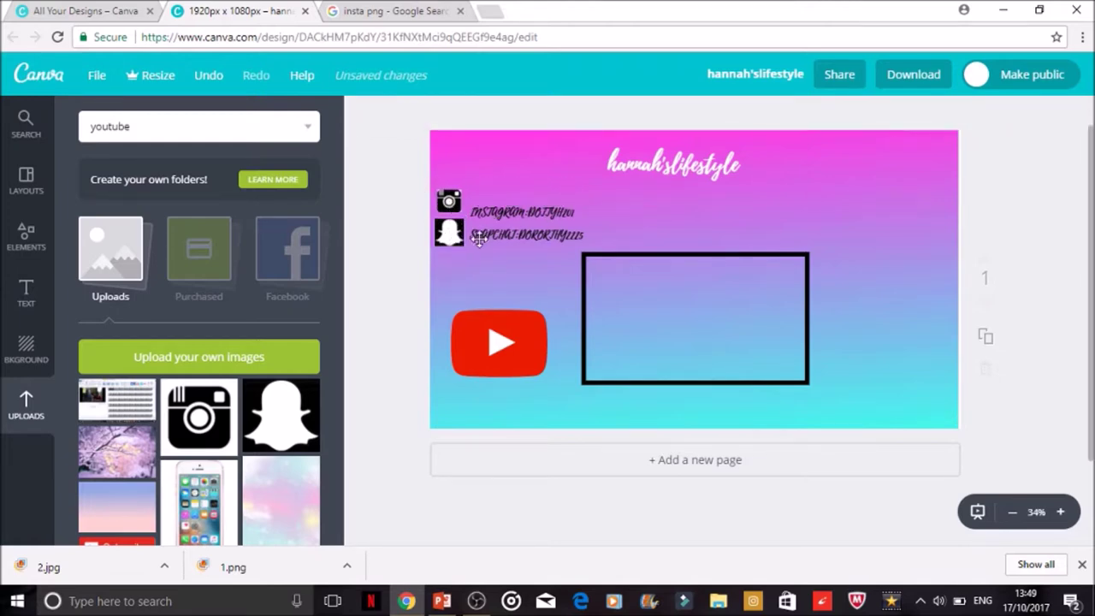
Nudge the handle text box so its lines align beside the icons.
{"action": "left_click", "coordinate": [473, 232]}
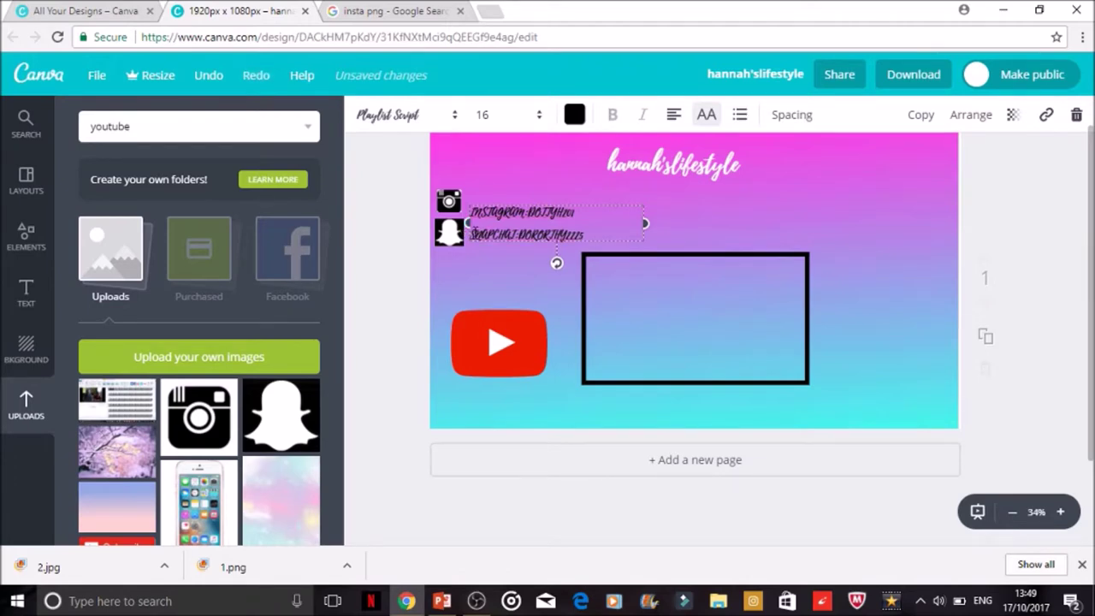
{"action": "left_click_drag", "start_coordinate": [474, 226], "coordinate": [475, 233]}
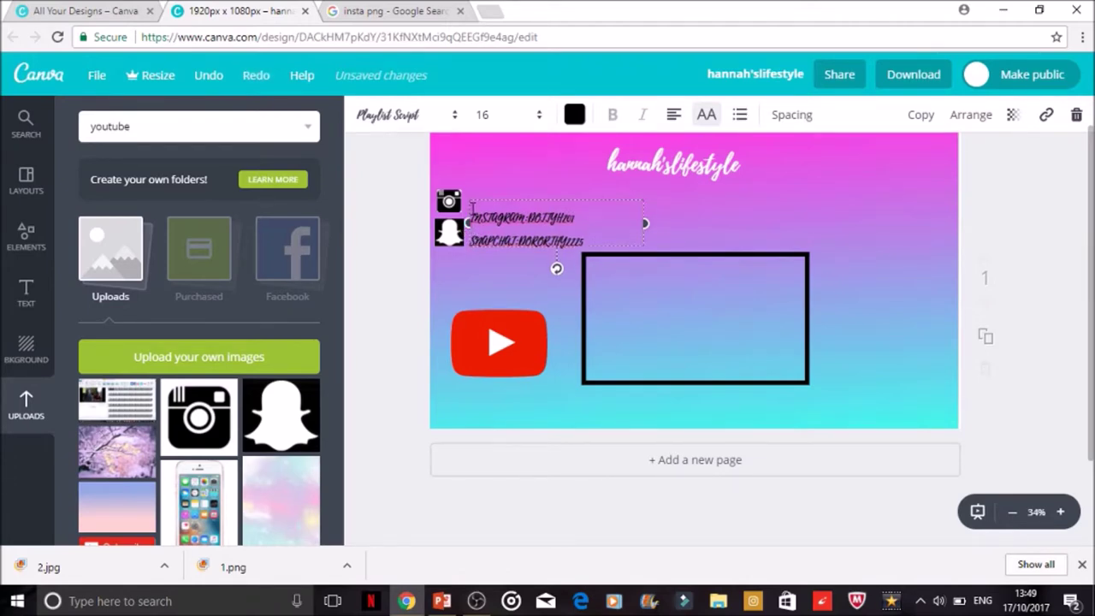
{"action": "left_click_drag", "start_coordinate": [470, 217], "coordinate": [470, 211]}
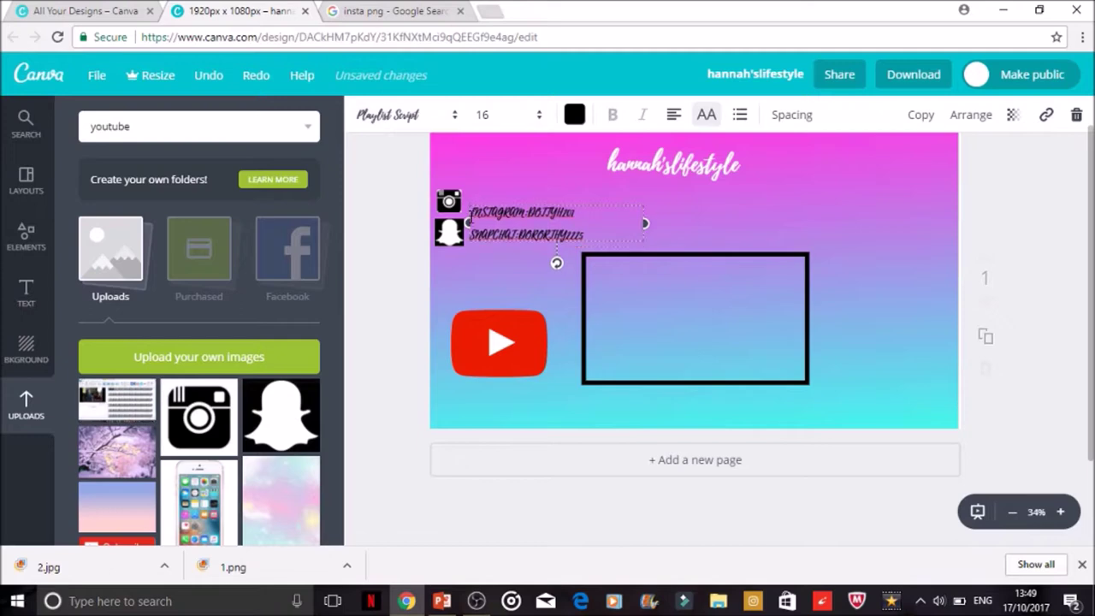
{"action": "left_click", "coordinate": [774, 222]}
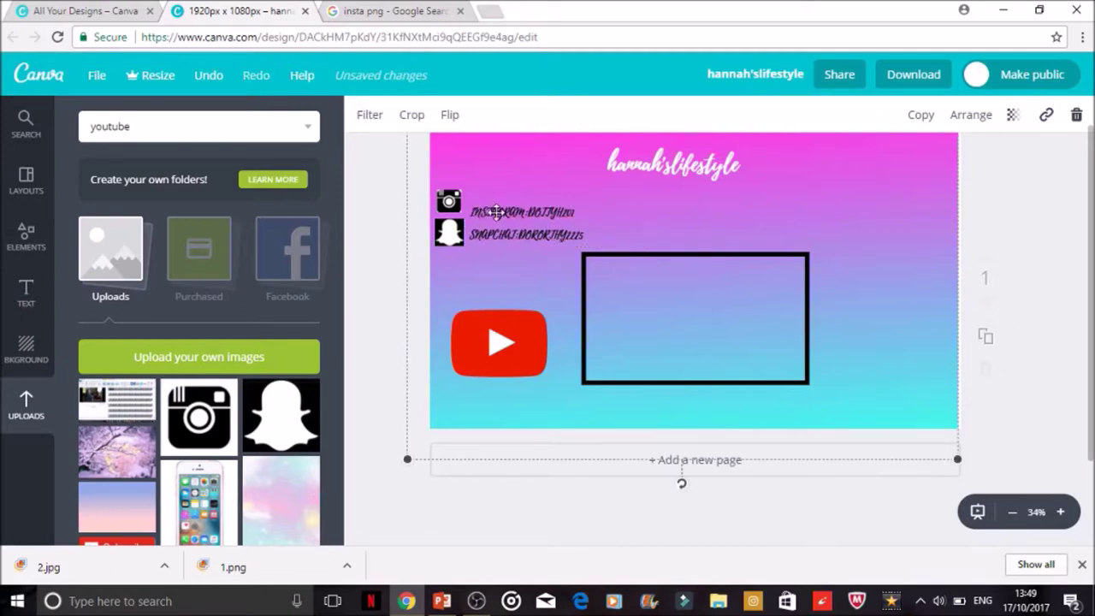
{"action": "left_click_drag", "start_coordinate": [496, 212], "coordinate": [494, 208]}
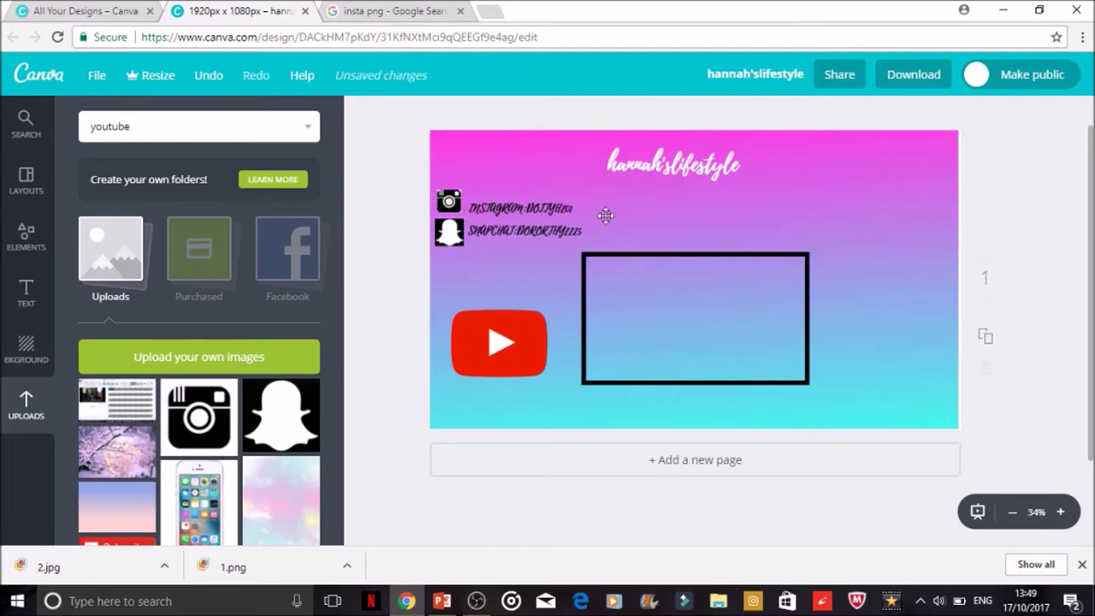
{"action": "left_click", "coordinate": [842, 257]}
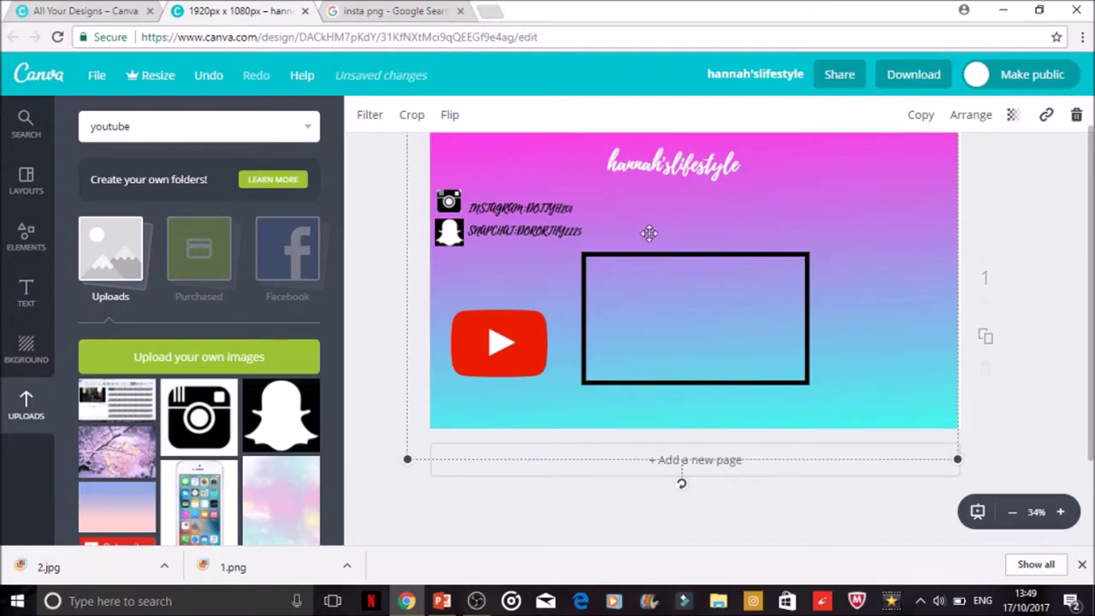
Deselect the design and close the 'insta png - Google Search' tab.
{"action": "key", "text": "Escape"}
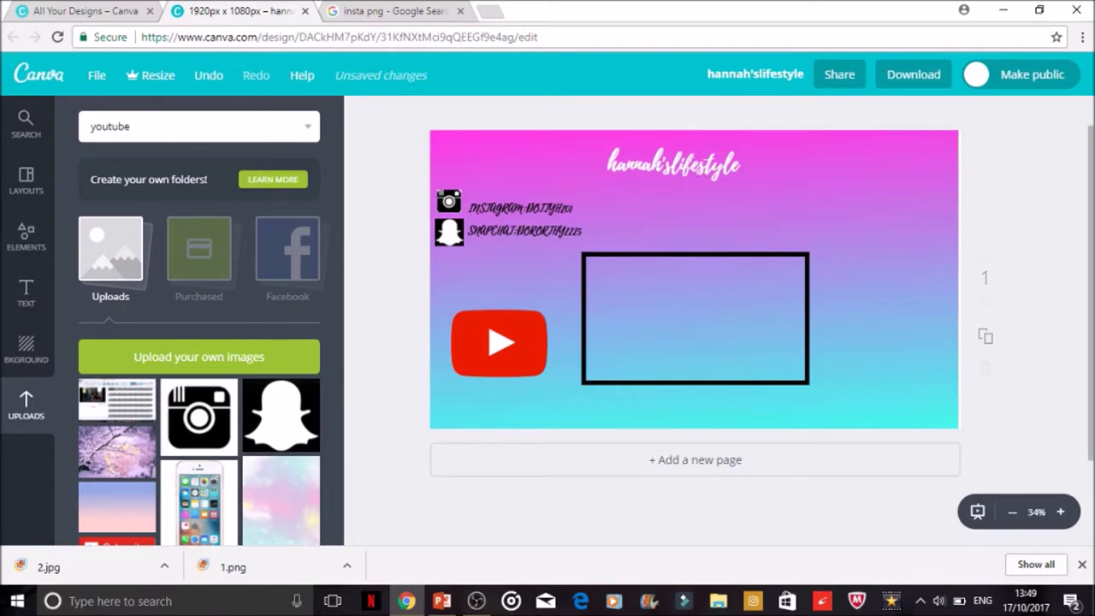
{"action": "left_click", "coordinate": [460, 11]}
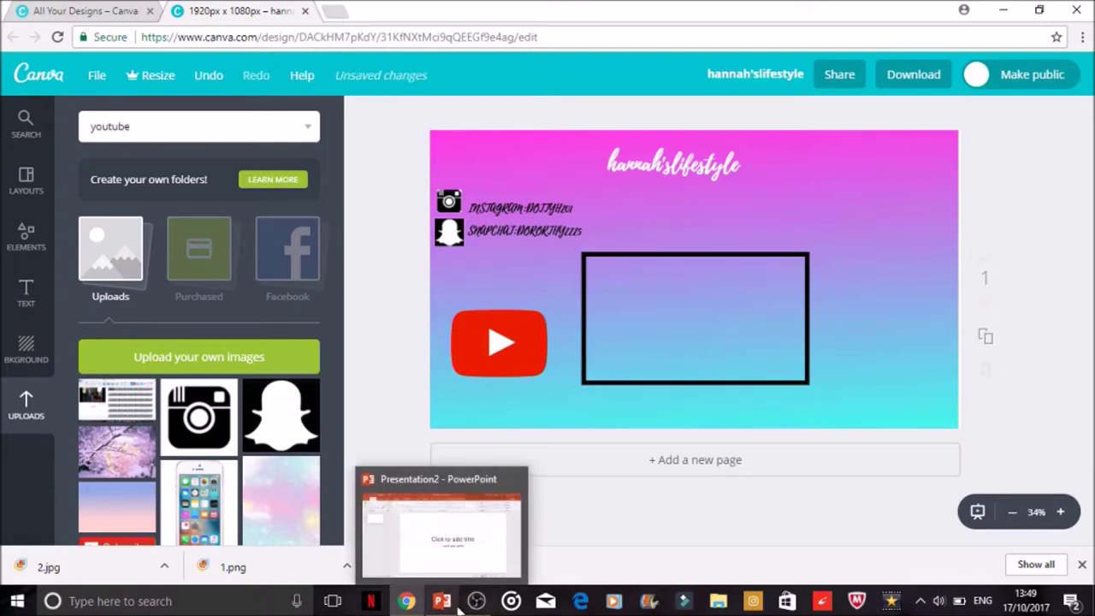
Download the design as a JPG instead of PNG and dismiss the ready message.
{"action": "left_click", "coordinate": [925, 77]}
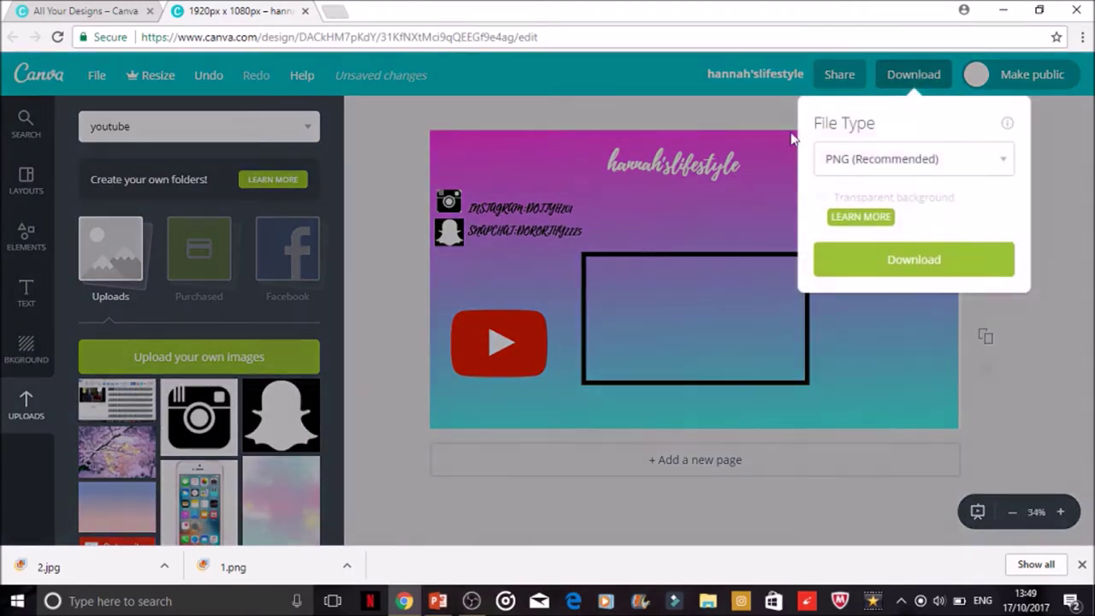
{"action": "left_click", "coordinate": [855, 163]}
{"action": "left_click", "coordinate": [857, 185]}
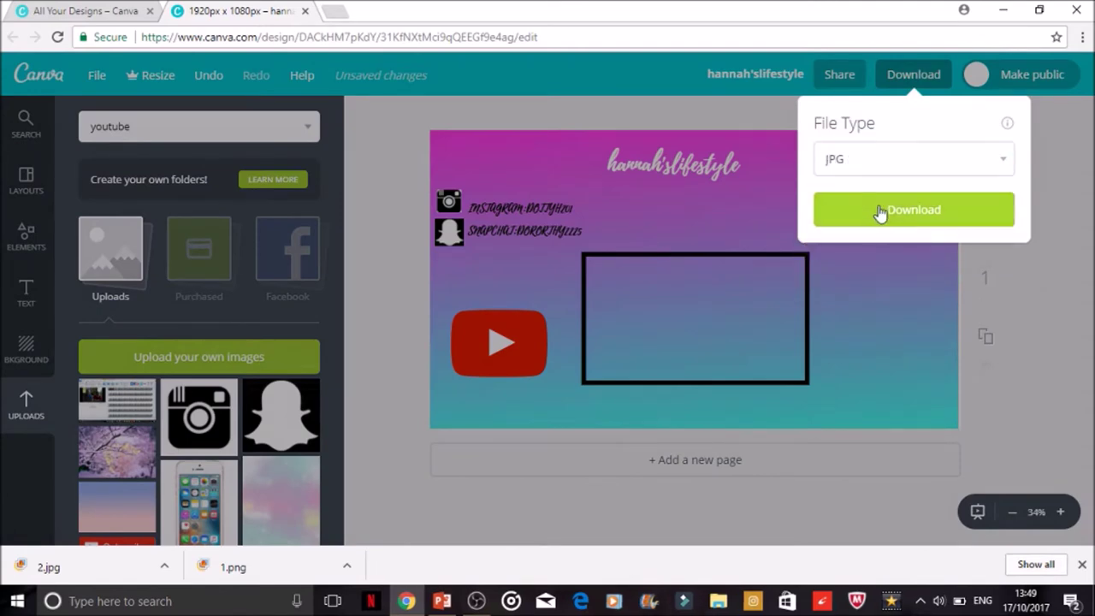
{"action": "left_click", "coordinate": [881, 210]}
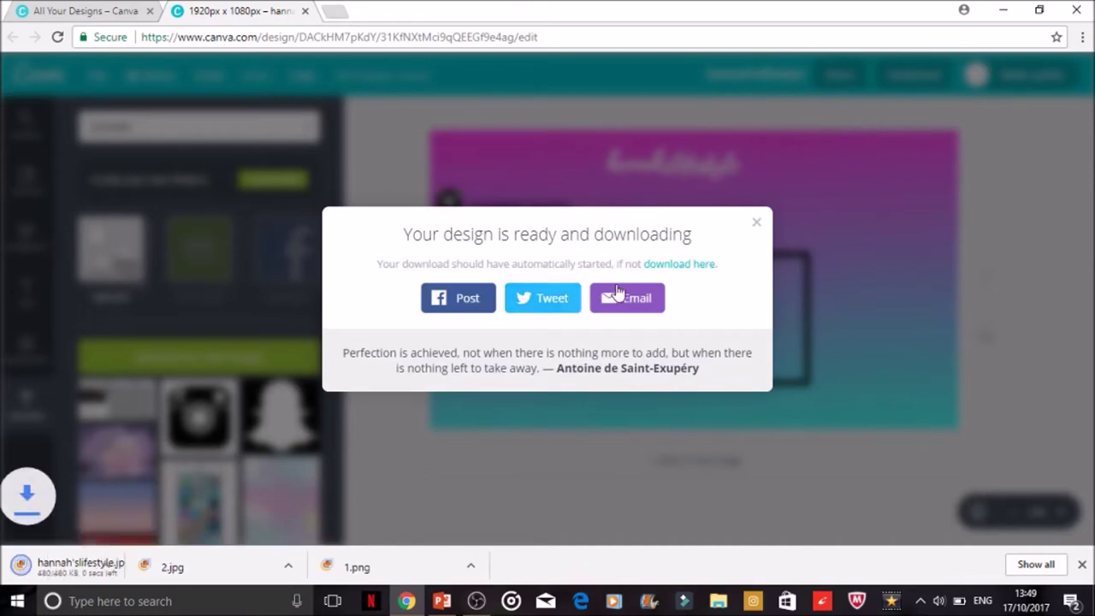
{"action": "left_click", "coordinate": [756, 222]}
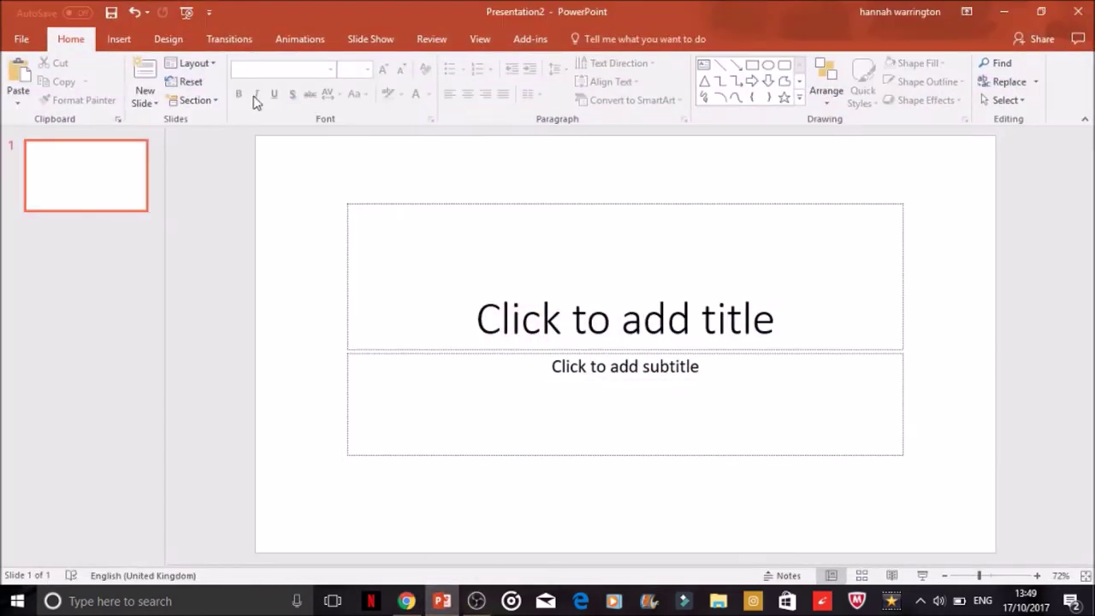
Open PowerPoint's Insert Pictures browser, check File Explorer, then close it without inserting.
{"action": "left_click", "coordinate": [116, 41]}
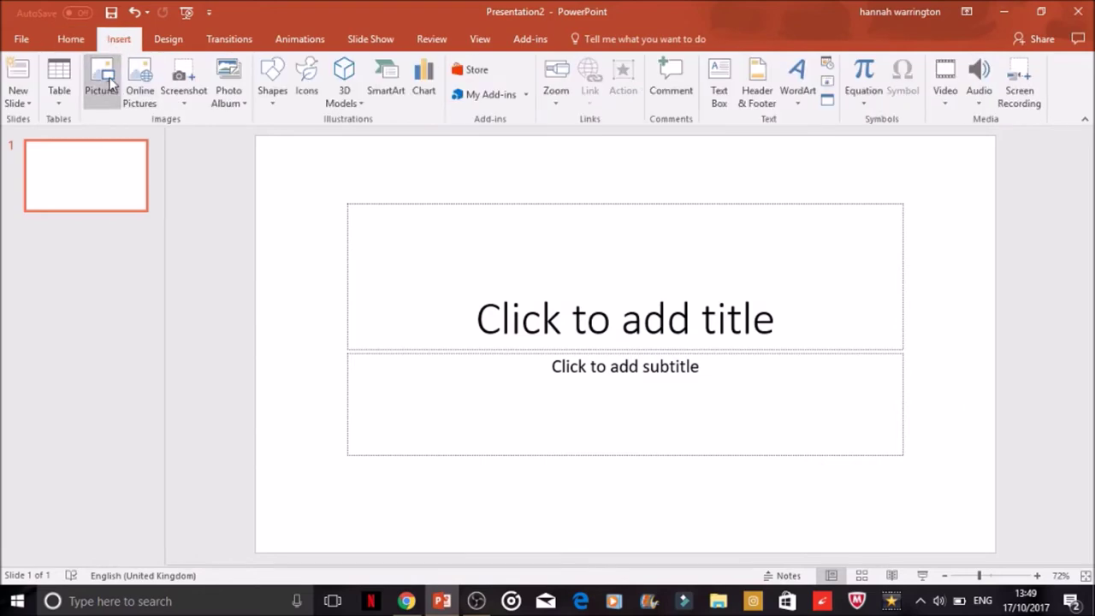
{"action": "left_click", "coordinate": [103, 83]}
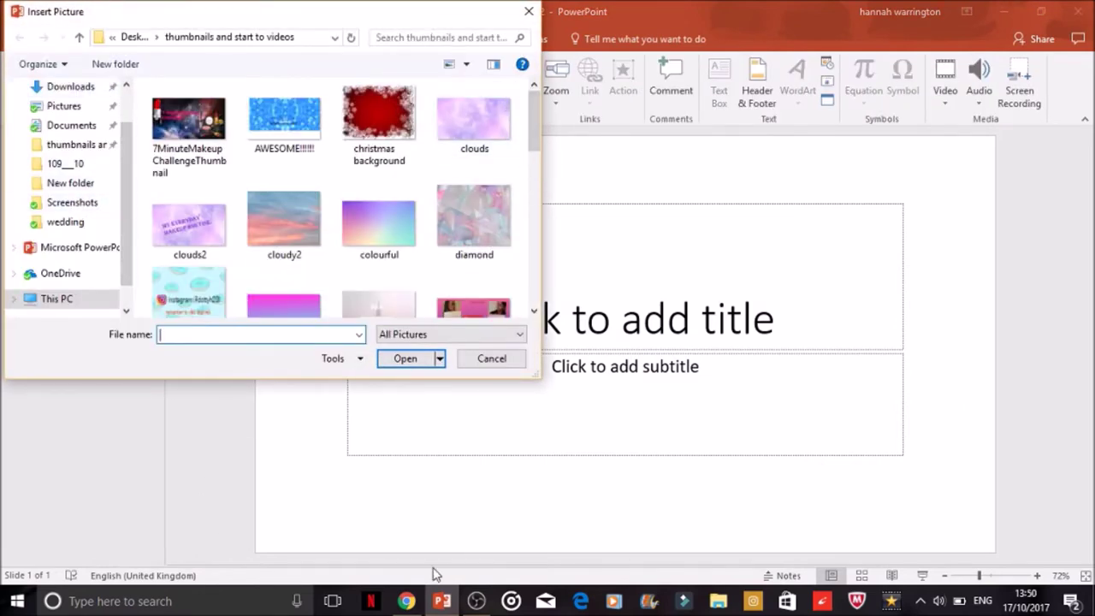
{"action": "left_click", "coordinate": [718, 601]}
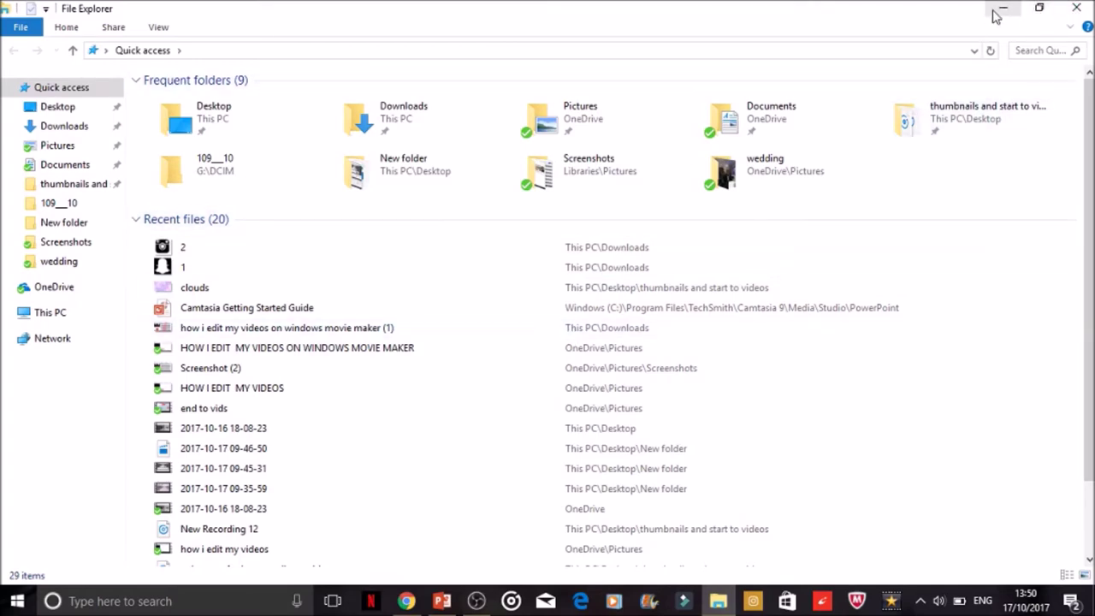
{"action": "left_click", "coordinate": [997, 10]}
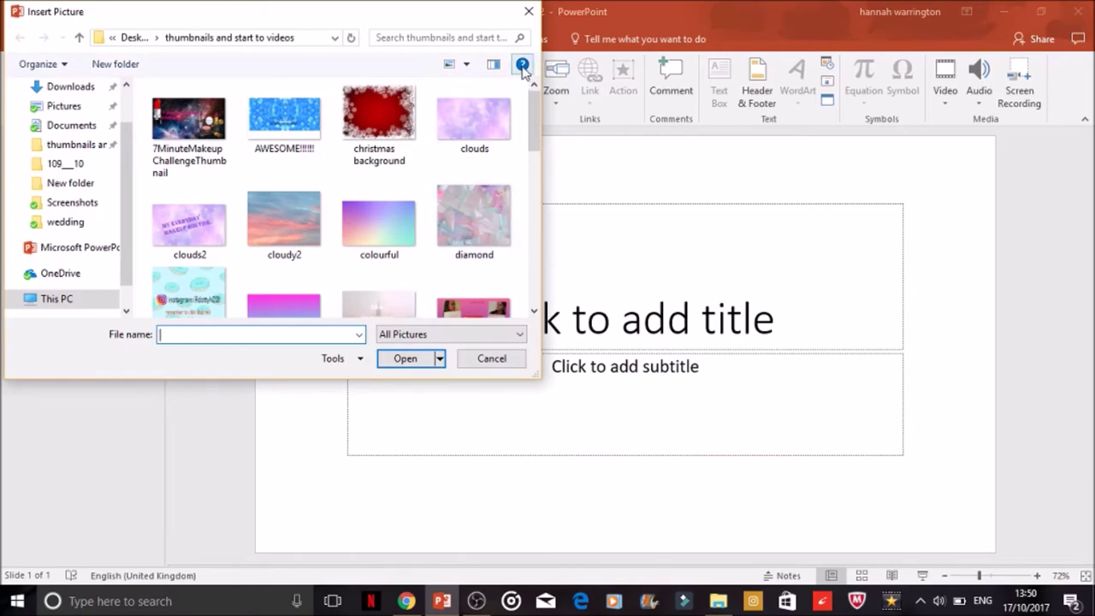
{"action": "left_click", "coordinate": [526, 11]}
Download the Canva end-screen design again as a JPG and open the saved image to check it.
{"action": "left_click", "coordinate": [1002, 10]}
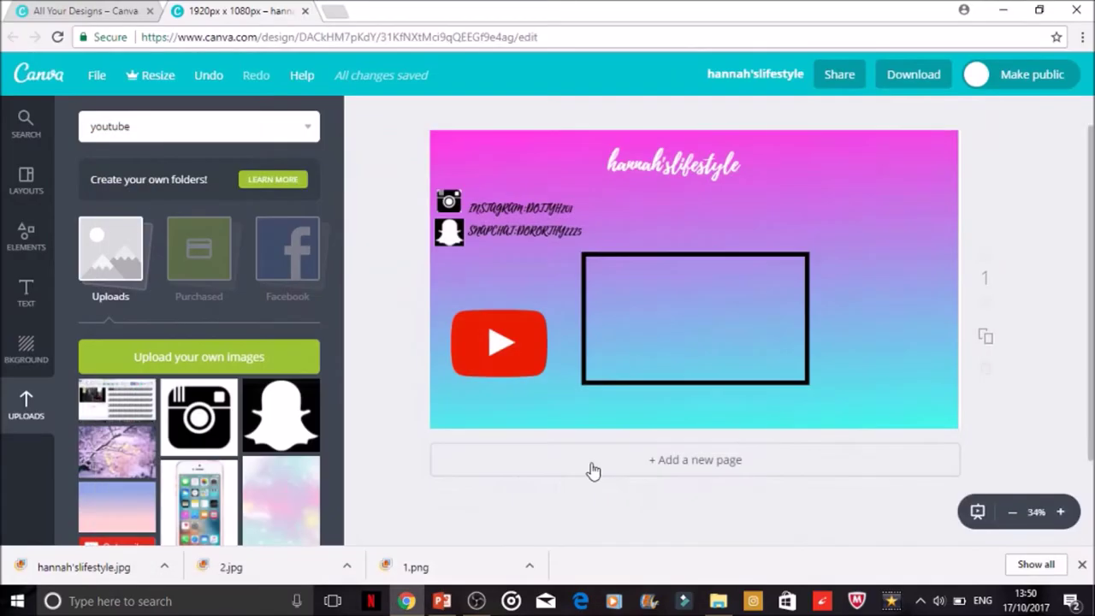
{"action": "left_click", "coordinate": [913, 76]}
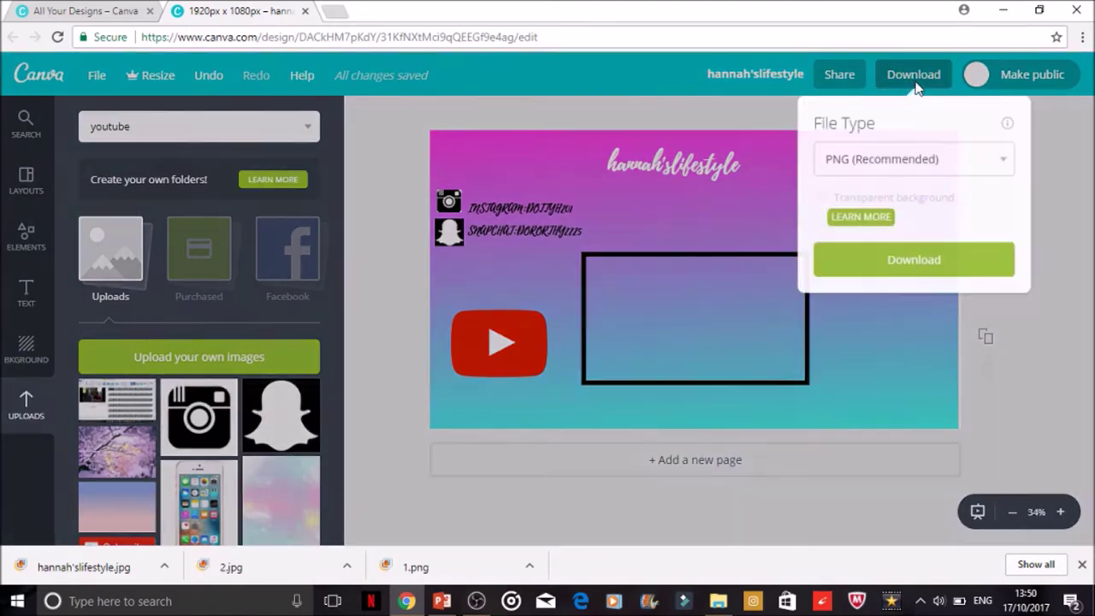
{"action": "left_click", "coordinate": [867, 158]}
{"action": "left_click", "coordinate": [848, 181]}
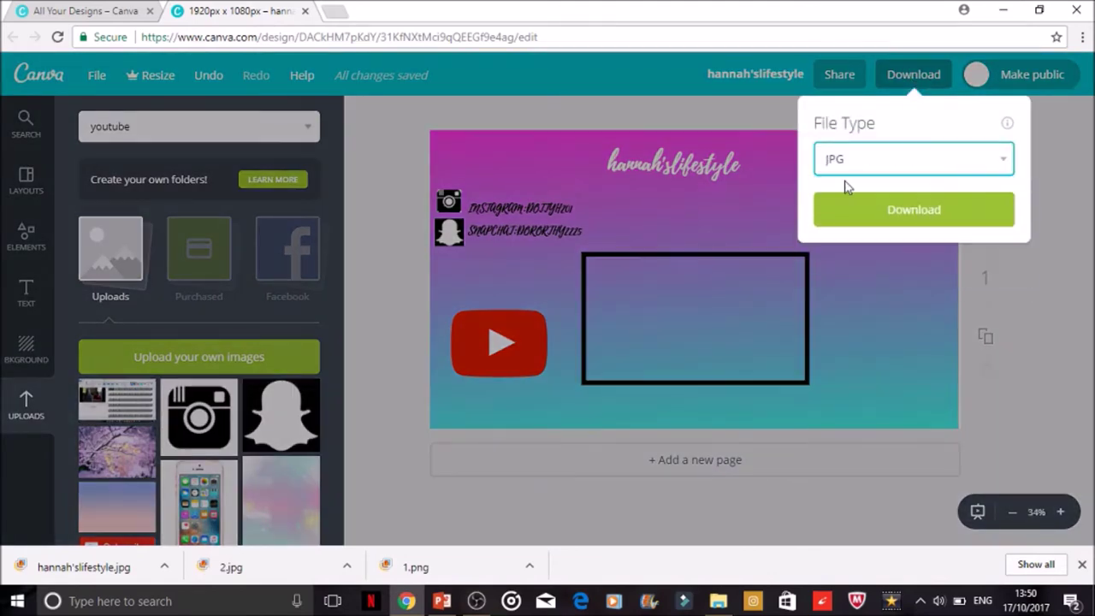
{"action": "left_click", "coordinate": [877, 214]}
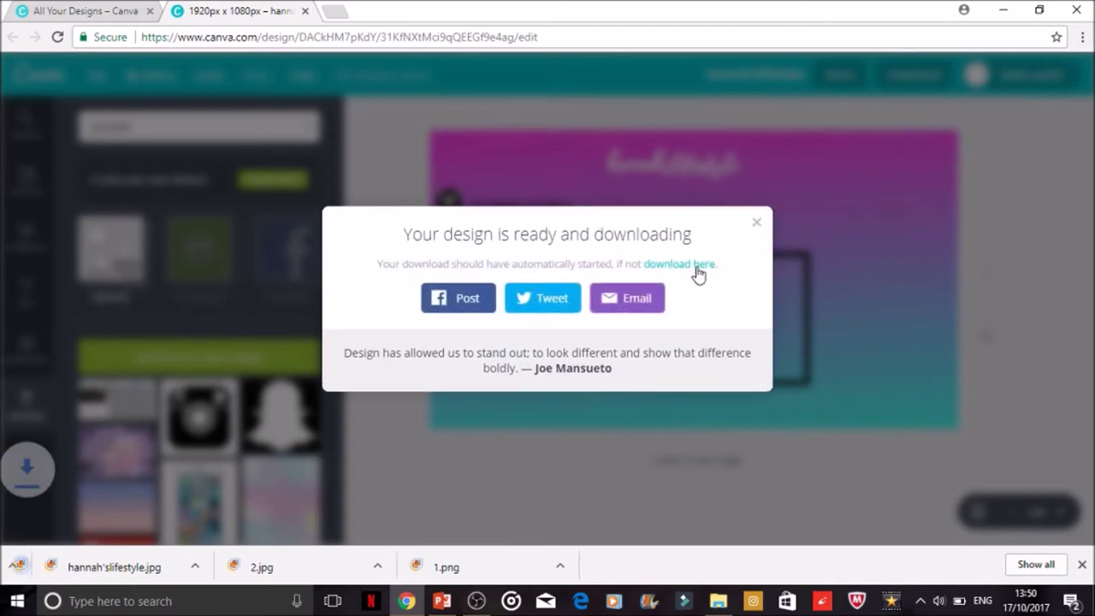
{"action": "left_click", "coordinate": [123, 565]}
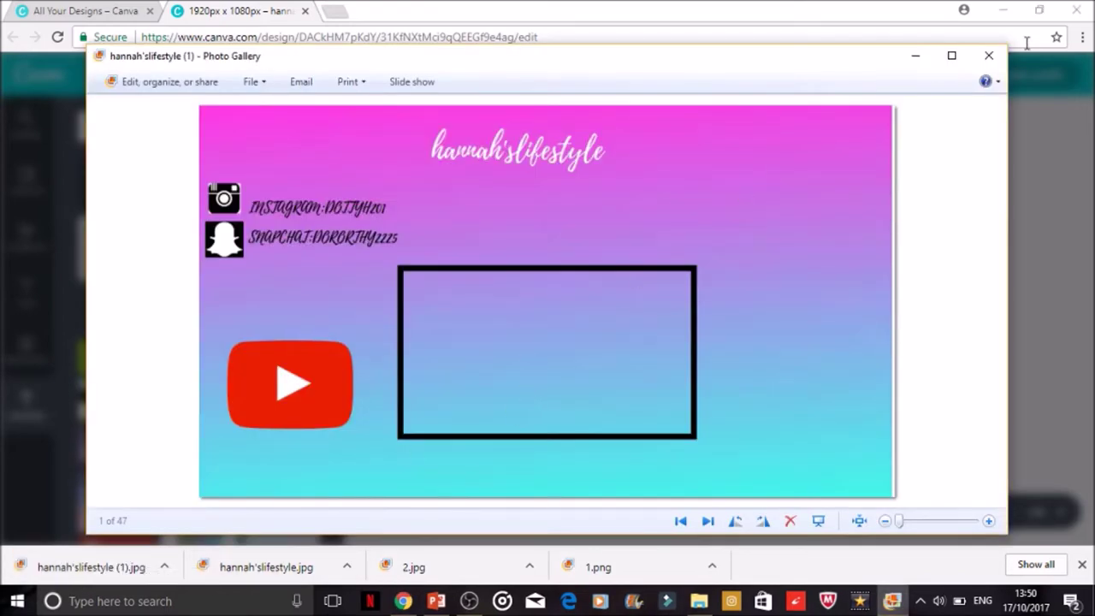
{"action": "left_click", "coordinate": [989, 56]}
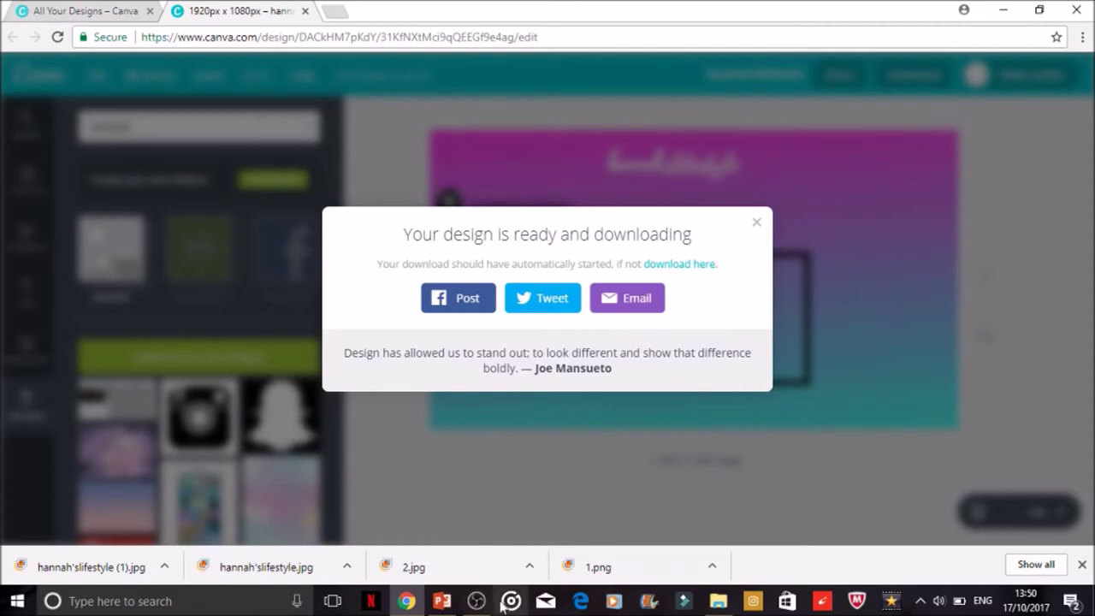
Drag the downloaded end-screen JPG from File Explorer's recent files onto the PowerPoint title slide, covering it fully.
{"action": "left_click", "coordinate": [441, 601]}
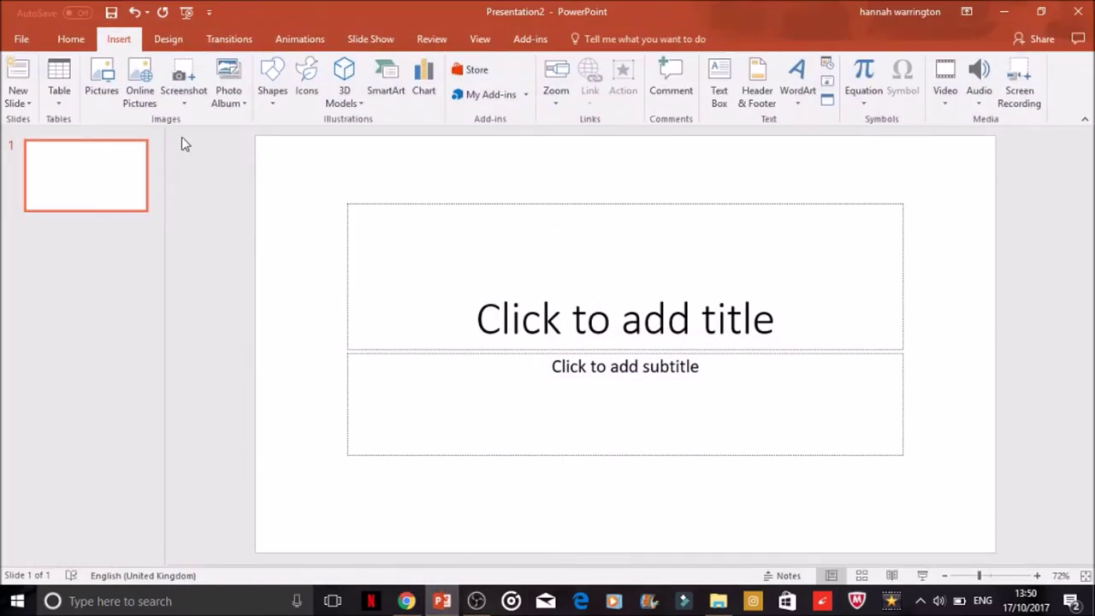
{"action": "left_click", "coordinate": [101, 81]}
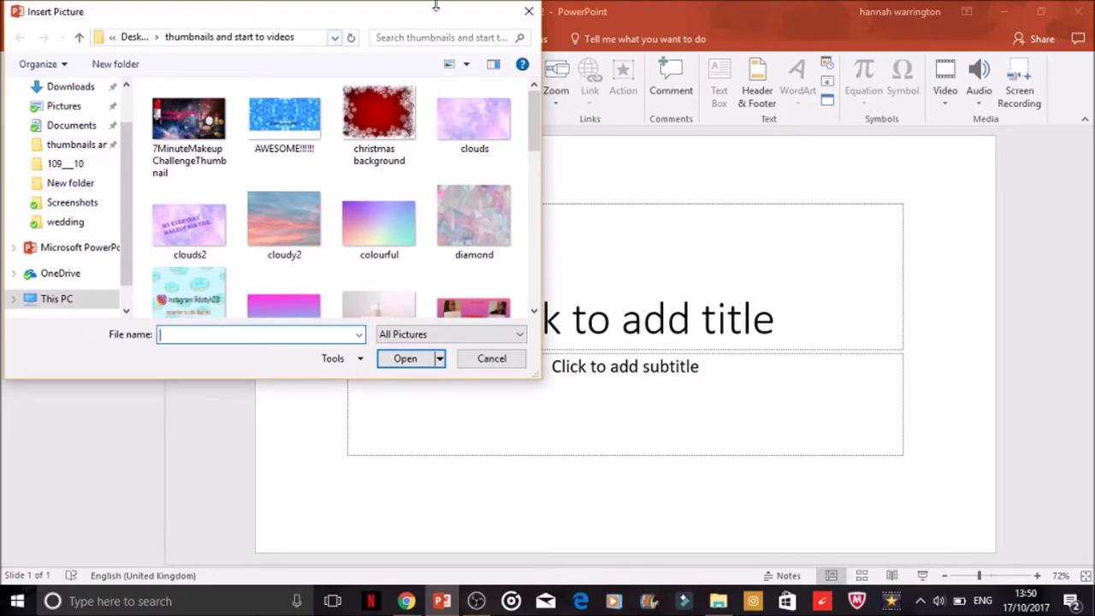
{"action": "left_click", "coordinate": [528, 11]}
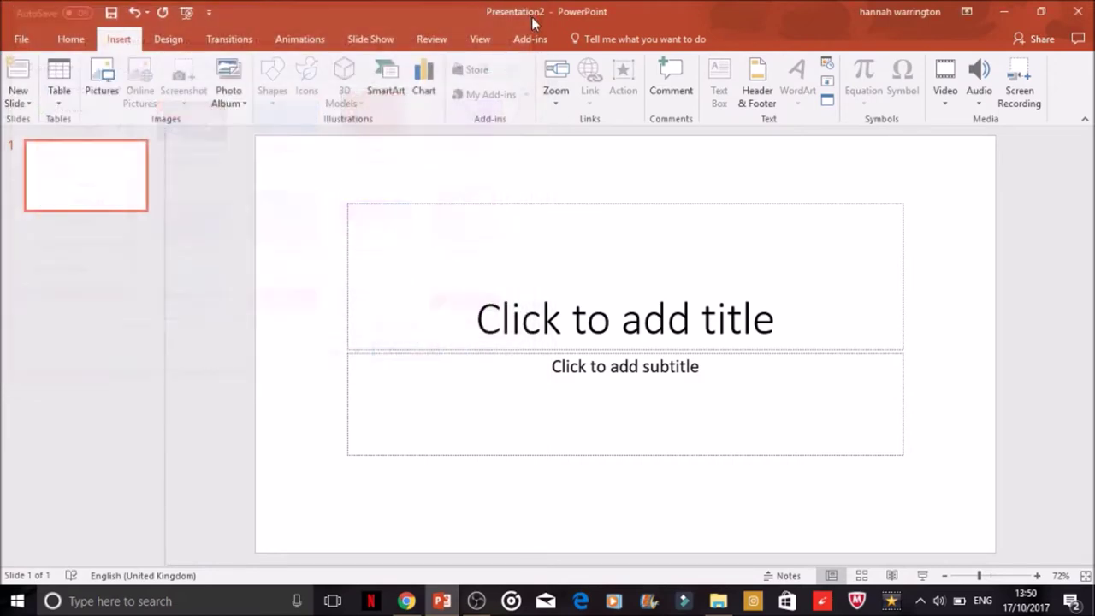
{"action": "left_click", "coordinate": [717, 602]}
{"action": "left_click", "coordinate": [454, 249]}
{"action": "scroll", "coordinate": [483, 428], "scroll_direction": "down", "scroll_amount": 1}
{"action": "mouse_move", "coordinate": [511, 601]}
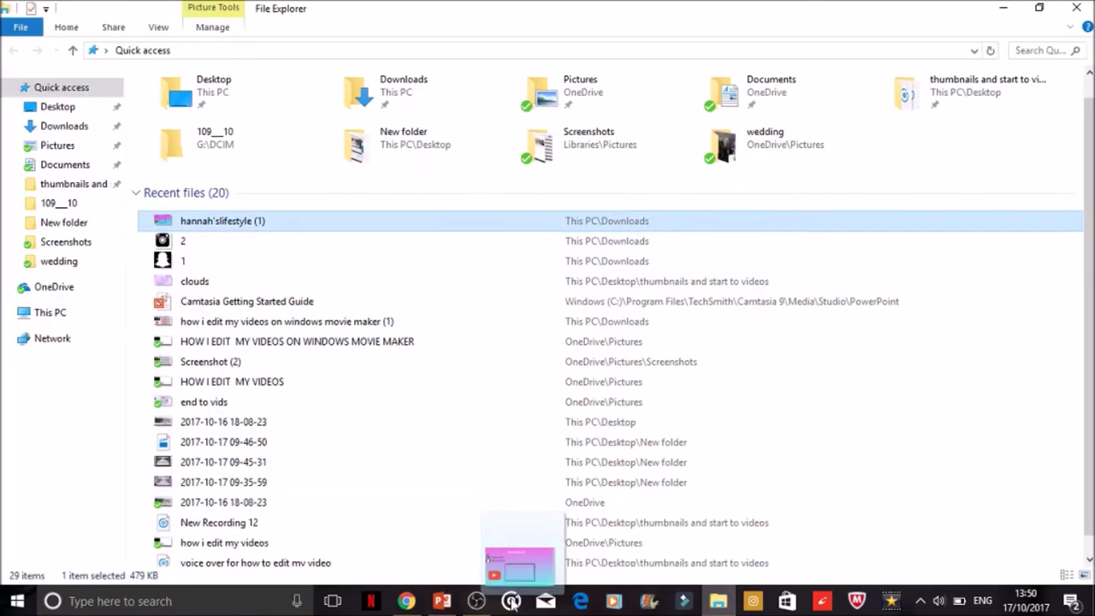
{"action": "left_click_drag", "start_coordinate": [511, 601], "coordinate": [571, 308]}
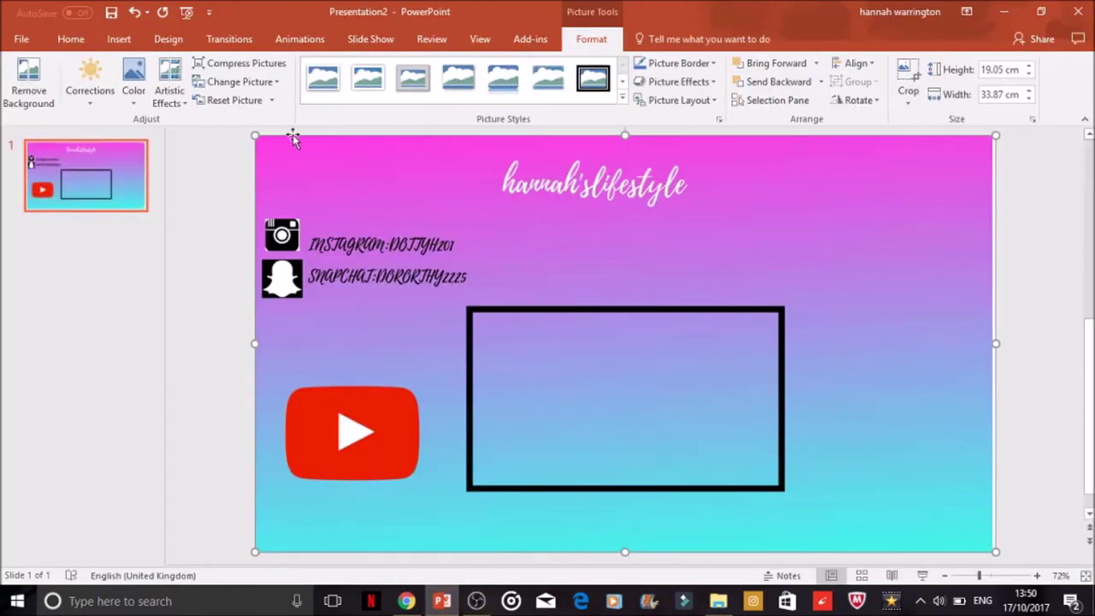
{"action": "left_click", "coordinate": [125, 43]}
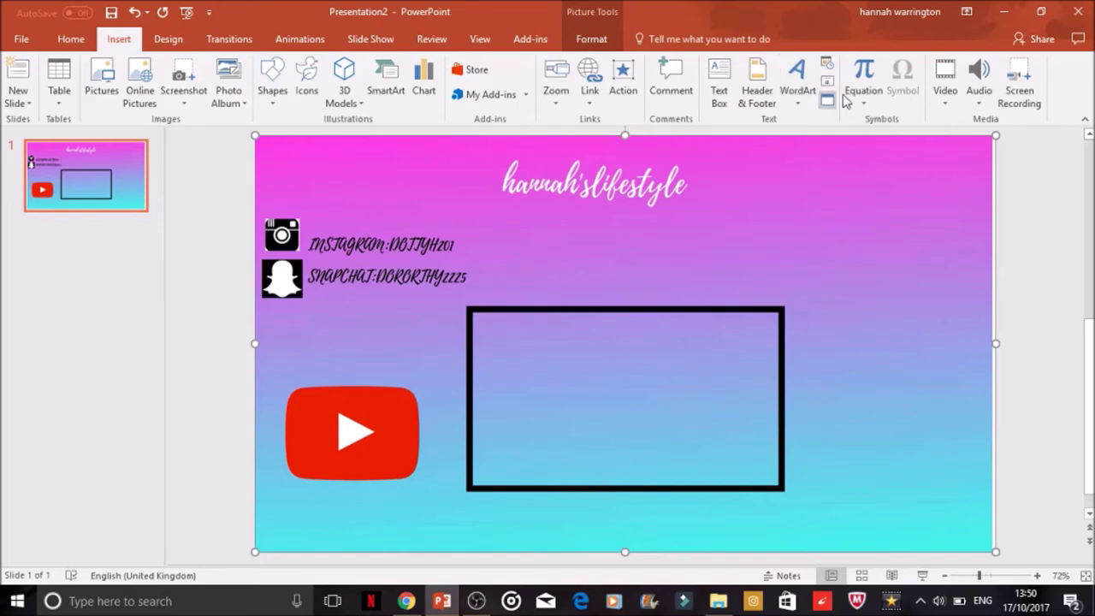
Insert the 'expectations vs reality christmas' video from this PC onto the end-screen slide.
{"action": "left_click", "coordinate": [948, 95]}
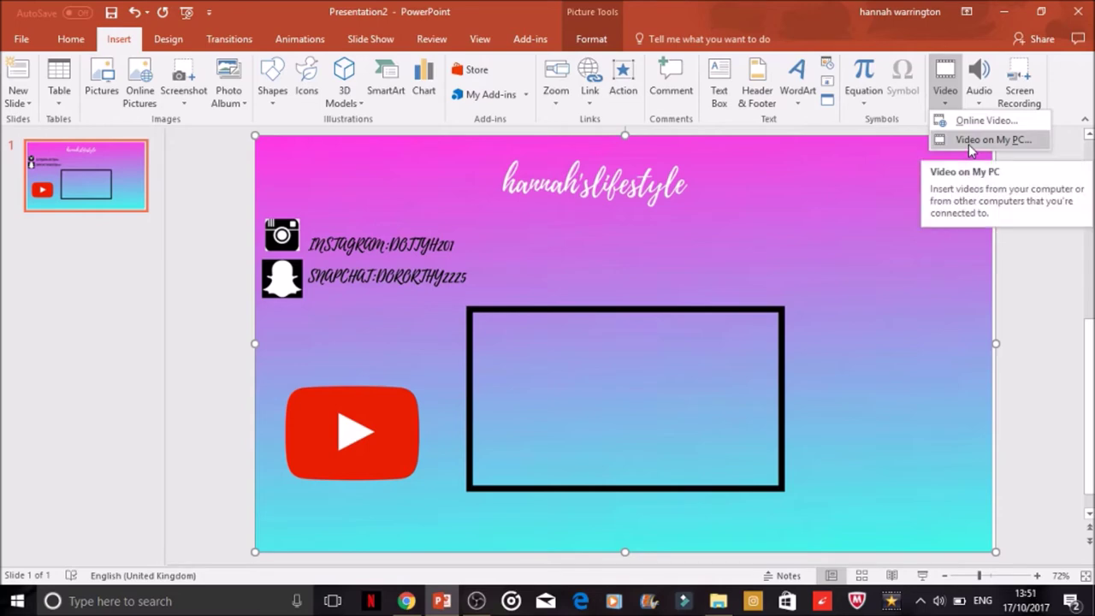
{"action": "left_click", "coordinate": [968, 144]}
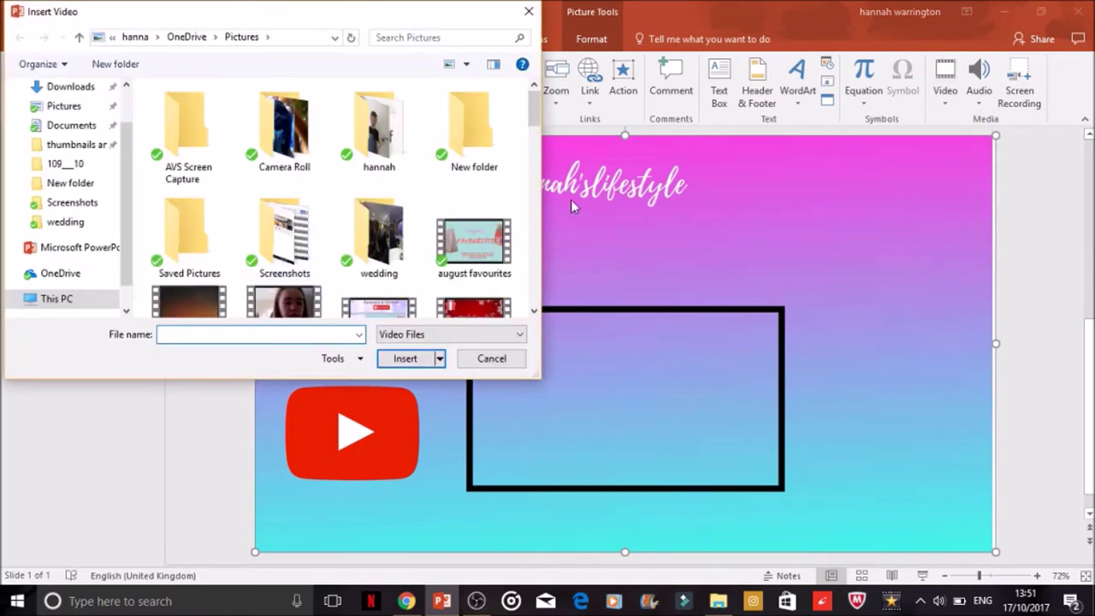
{"action": "scroll", "coordinate": [536, 118], "scroll_direction": "down", "scroll_amount": 2}
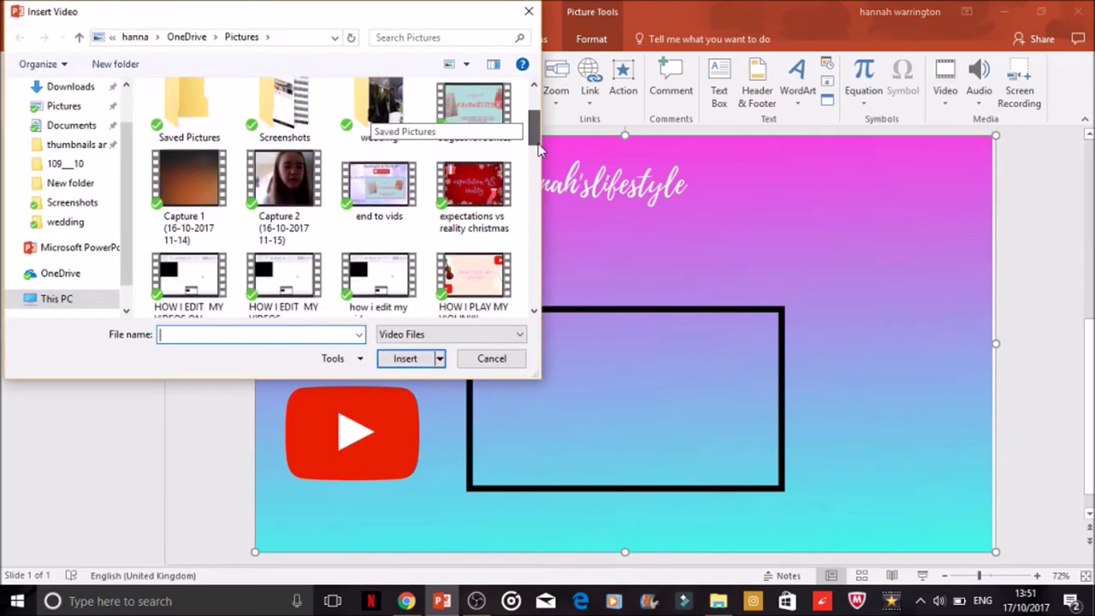
{"action": "left_click", "coordinate": [469, 179]}
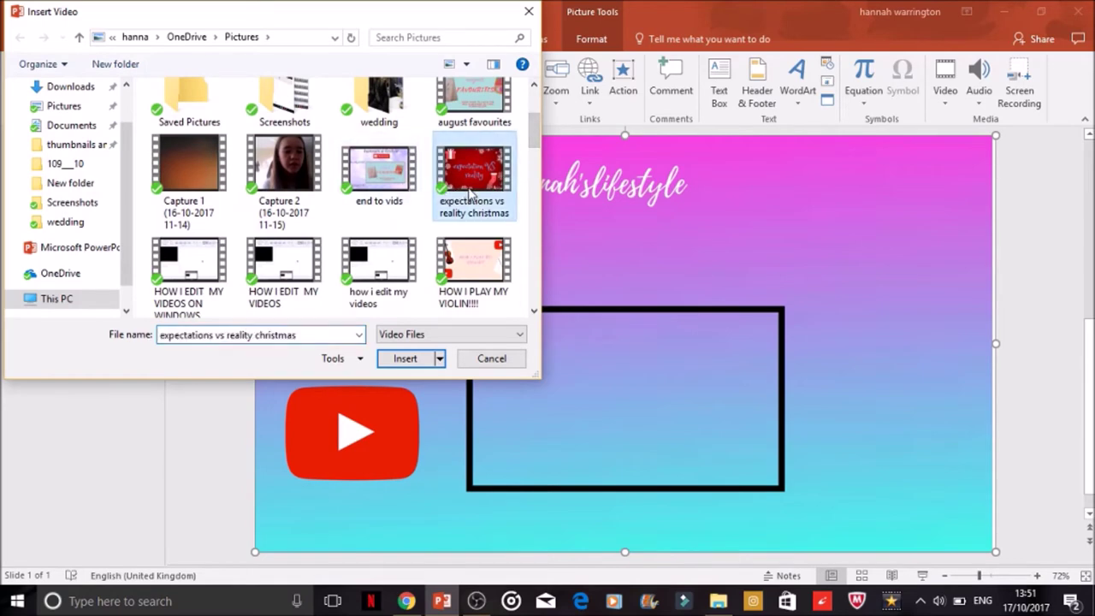
{"action": "left_click", "coordinate": [421, 358]}
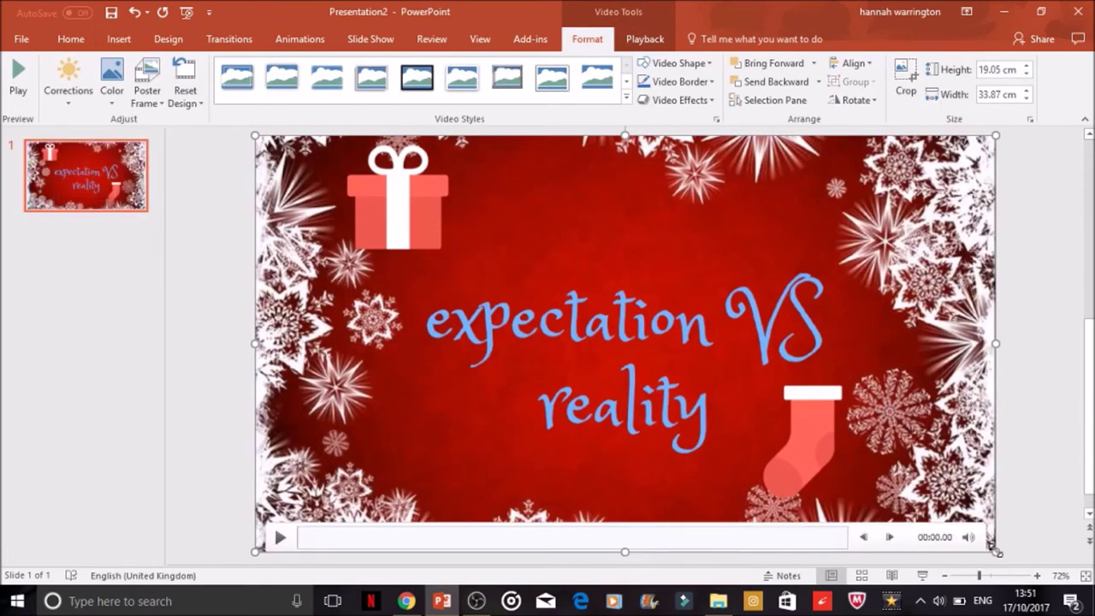
Resize and move the christmas video into the black frame, sized 7.91 cm by 14.14 cm.
{"action": "left_click_drag", "start_coordinate": [995, 551], "coordinate": [535, 248]}
{"action": "left_click_drag", "start_coordinate": [370, 180], "coordinate": [598, 360]}
{"action": "left_click_drag", "start_coordinate": [765, 319], "coordinate": [782, 308]}
{"action": "left_click_drag", "start_coordinate": [482, 306], "coordinate": [468, 315]}
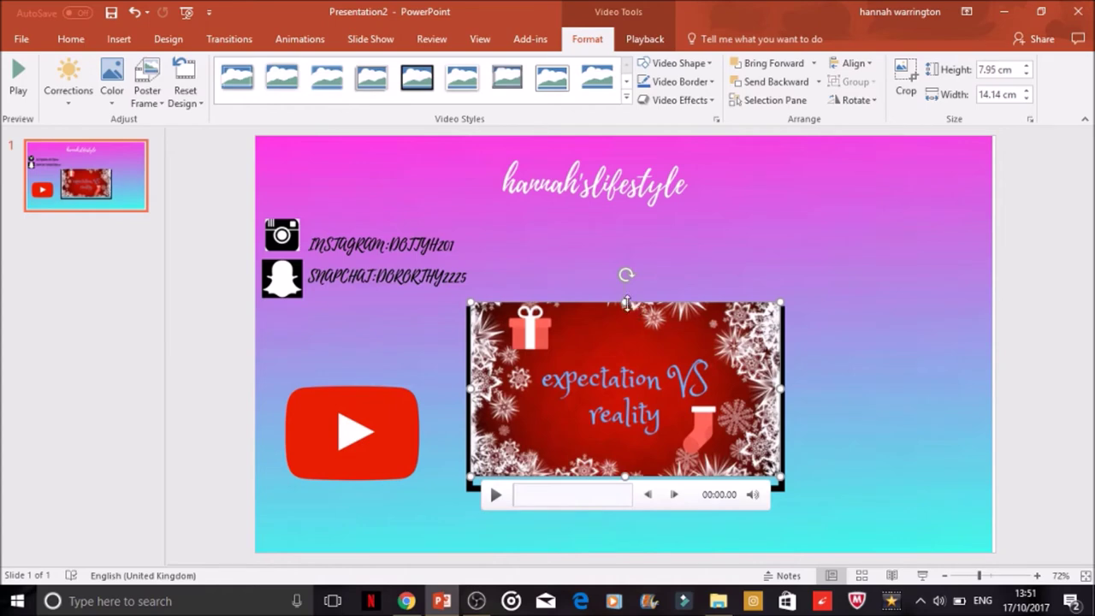
{"action": "left_click_drag", "start_coordinate": [625, 306], "coordinate": [625, 311]}
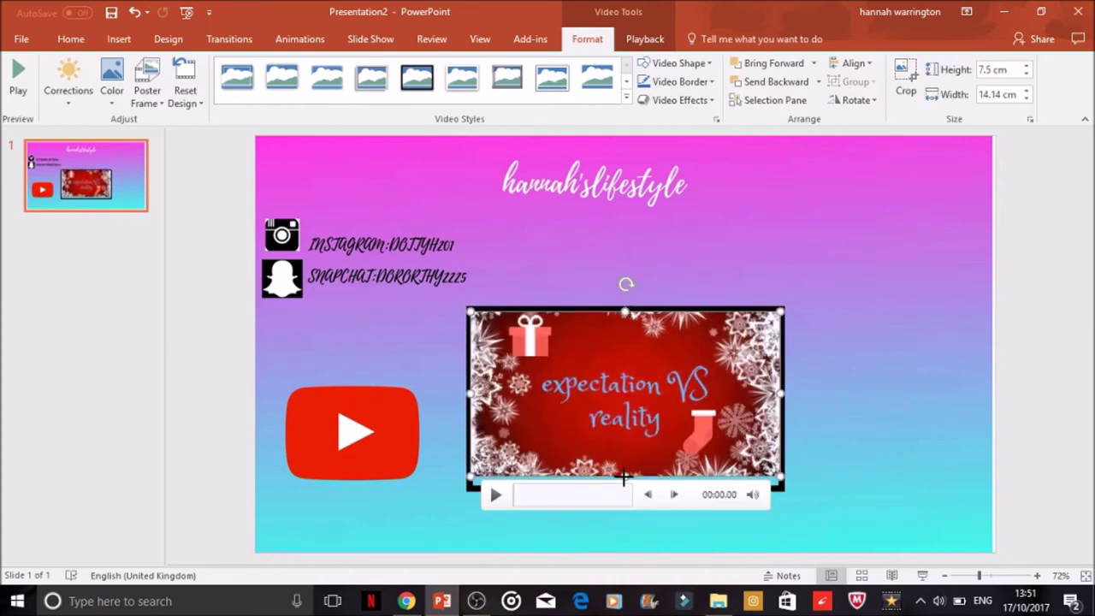
{"action": "left_click_drag", "start_coordinate": [625, 477], "coordinate": [625, 485]}
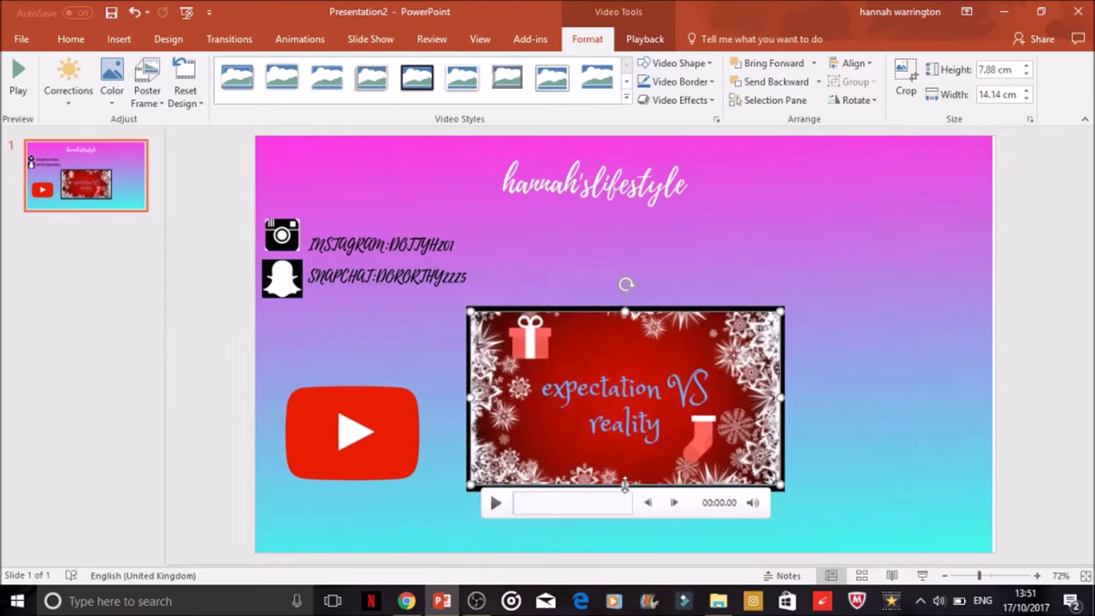
{"action": "left_click_drag", "start_coordinate": [625, 485], "coordinate": [625, 486]}
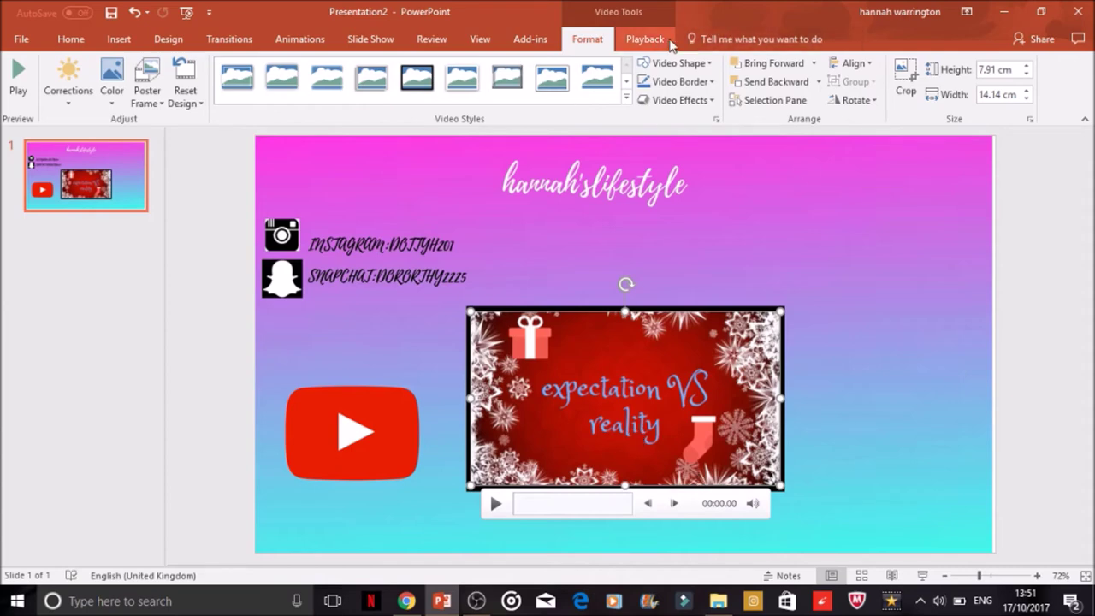
Trim the christmas video from the Playback tab so it ends at 00:18.754.
{"action": "left_click", "coordinate": [645, 40]}
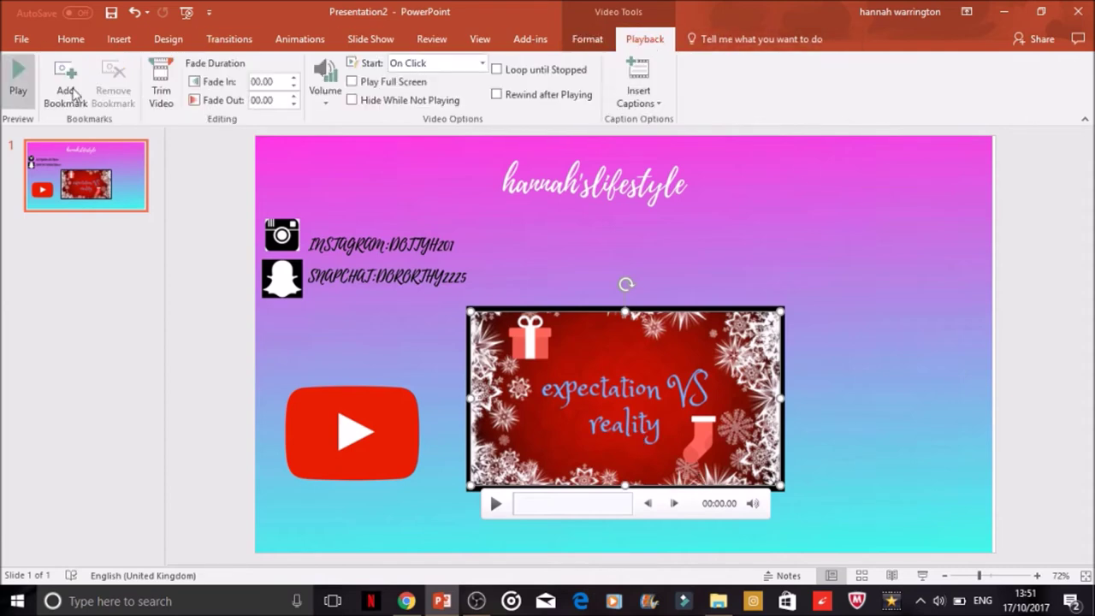
{"action": "left_click", "coordinate": [174, 90]}
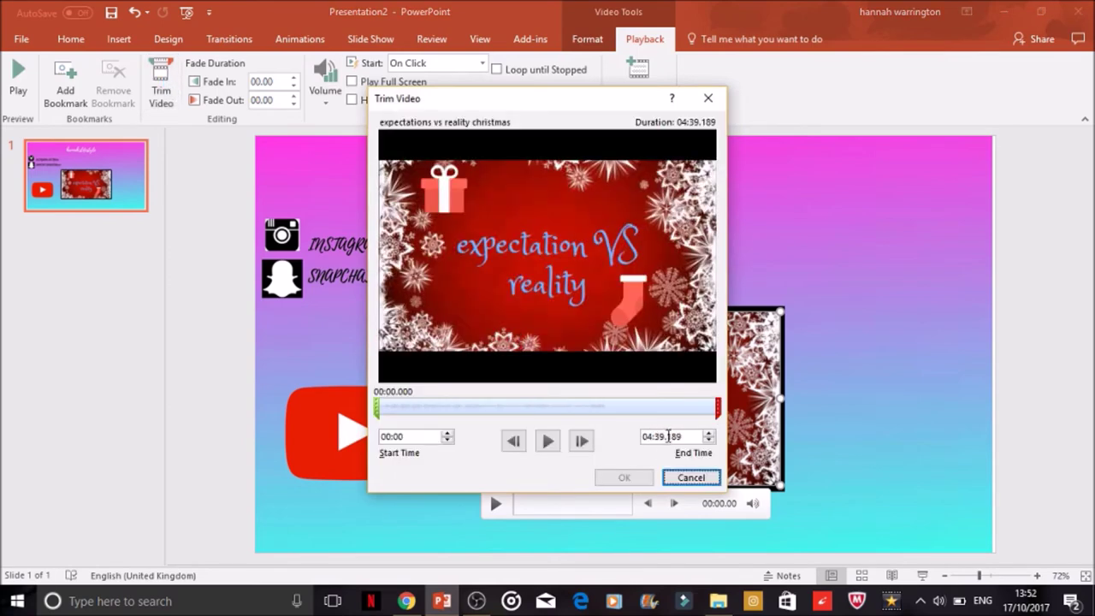
{"action": "left_click_drag", "start_coordinate": [719, 412], "coordinate": [402, 416]}
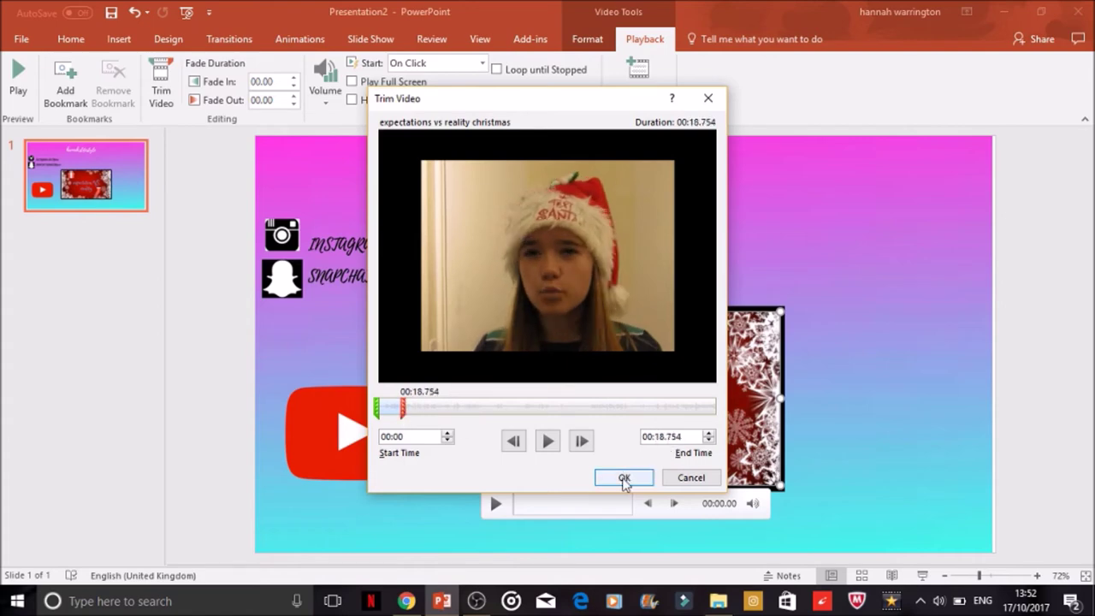
{"action": "left_click", "coordinate": [624, 479]}
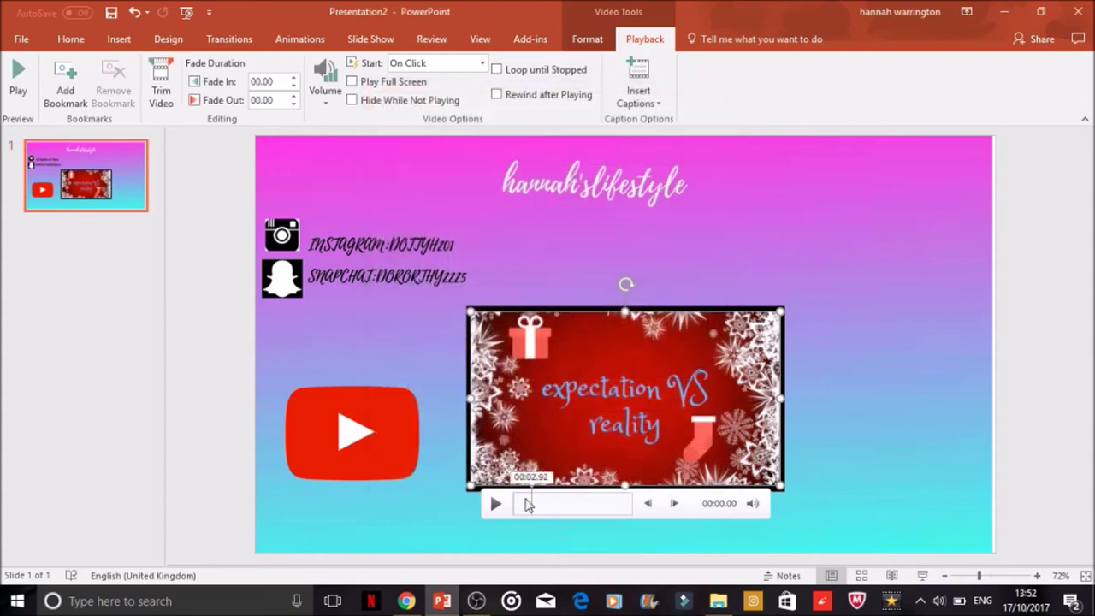
{"action": "key", "text": "XF86AudioRaiseVolume"}
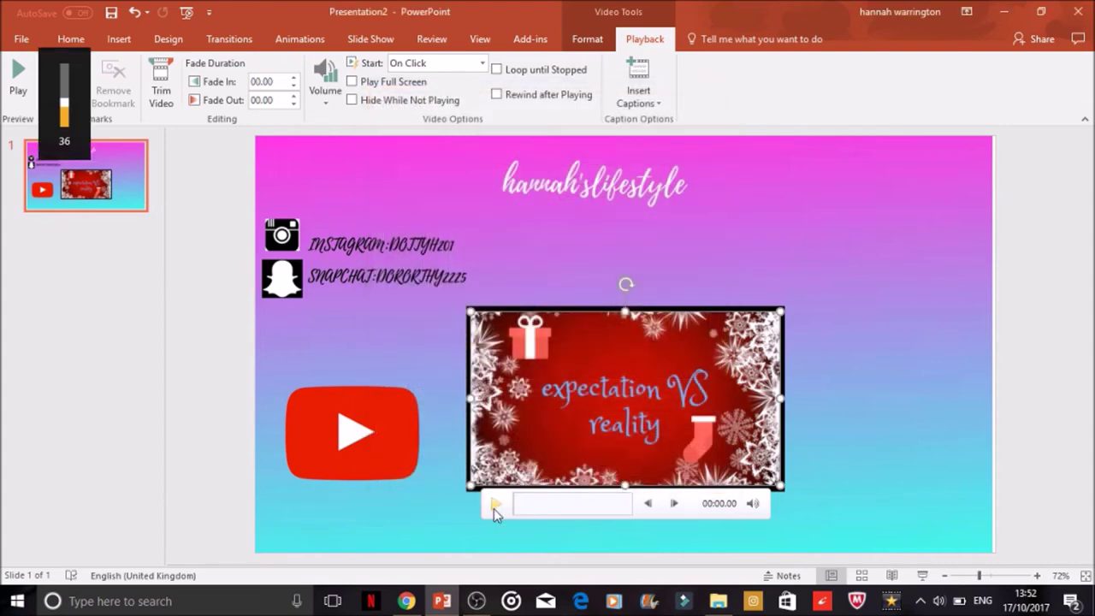
{"action": "left_click", "coordinate": [493, 508]}
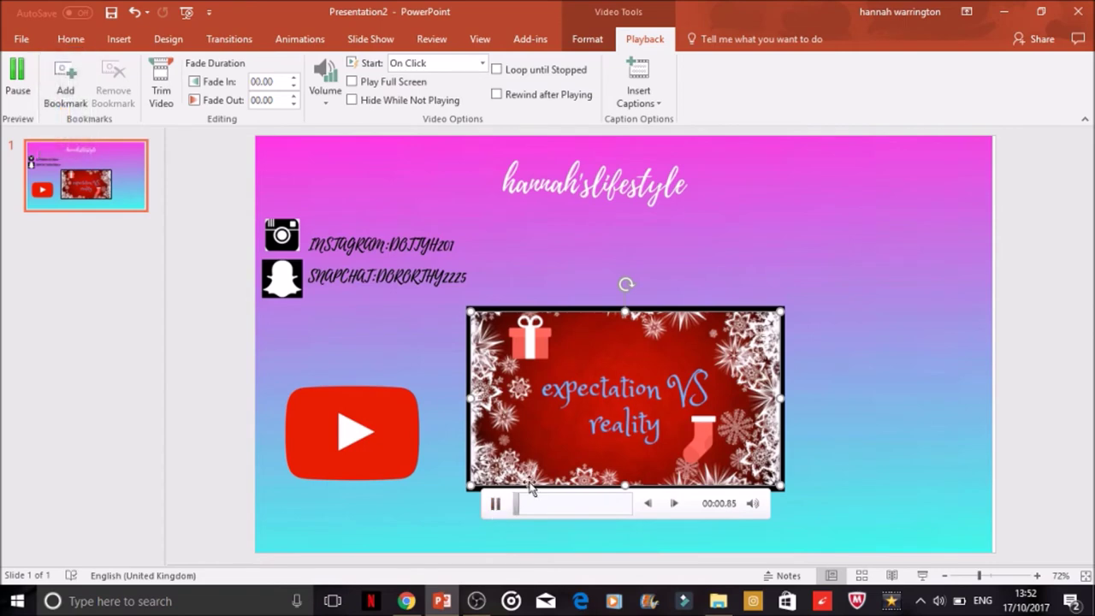
{"action": "key", "text": "XF86AudioRaiseVolume"}
{"action": "key", "text": "XF86AudioRaiseVolume"}
{"action": "key", "text": "XF86AudioRaiseVolume"}
{"action": "key", "text": "XF86AudioRaiseVolume"}
{"action": "key", "text": "XF86AudioRaiseVolume"}
{"action": "key", "text": "XF86AudioRaiseVolume"}
{"action": "key", "text": "XF86AudioRaiseVolume"}
{"action": "key", "text": "XF86AudioRaiseVolume"}
{"action": "key", "text": "XF86AudioRaiseVolume"}
{"action": "key", "text": "XF86AudioRaiseVolume"}
{"action": "key", "text": "XF86AudioRaiseVolume"}
{"action": "key", "text": "XF86AudioRaiseVolume"}
{"action": "key", "text": "XF86AudioRaiseVolume"}
{"action": "key", "text": "XF86AudioRaiseVolume"}
{"action": "key", "text": "XF86AudioRaiseVolume"}
{"action": "key", "text": "XF86AudioRaiseVolume"}
{"action": "key", "text": "XF86AudioRaiseVolume"}
{"action": "key", "text": "XF86AudioRaiseVolume"}
{"action": "key", "text": "XF86AudioRaiseVolume"}
{"action": "key", "text": "XF86AudioRaiseVolume"}
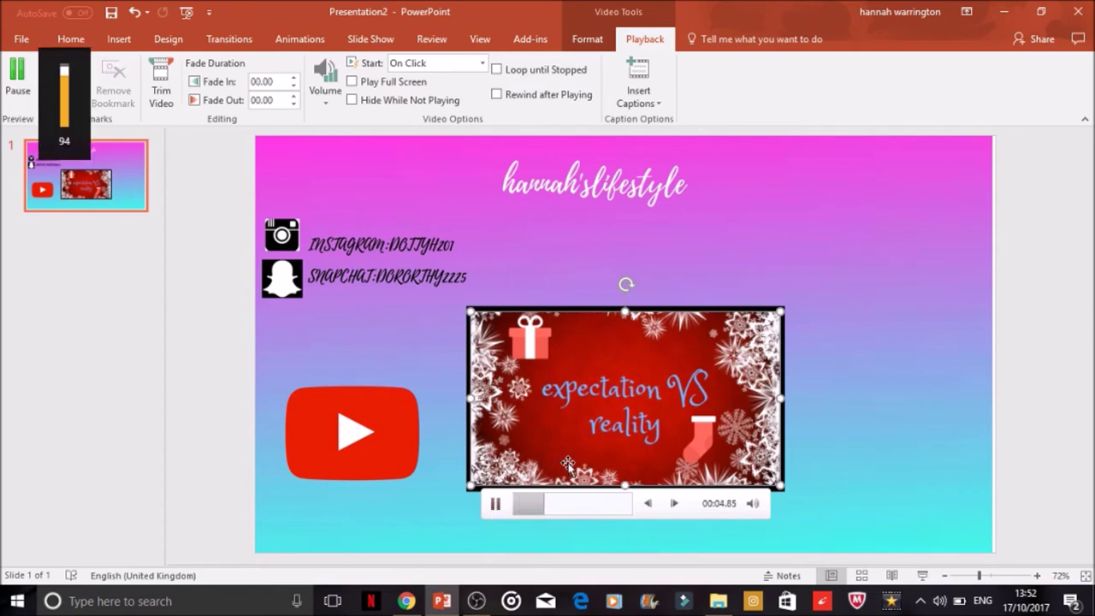
{"action": "key", "text": "XF86AudioRaiseVolume"}
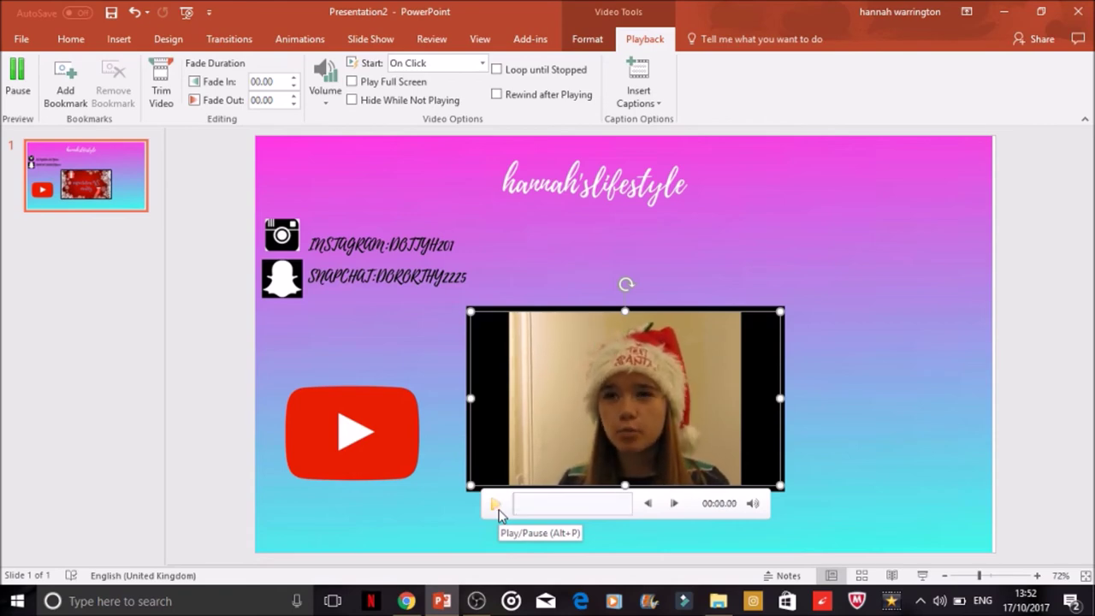
{"action": "left_click", "coordinate": [891, 257]}
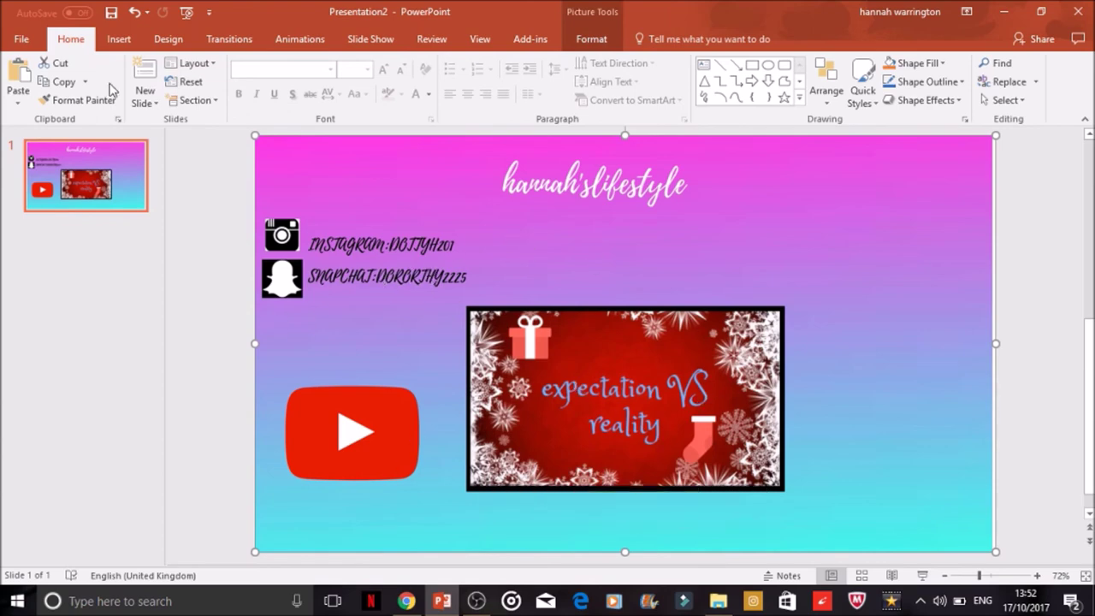
Save the presentation as 'end to video 3' in the Desktop videos folder, then minimize windows to the desktop.
{"action": "left_click", "coordinate": [20, 37]}
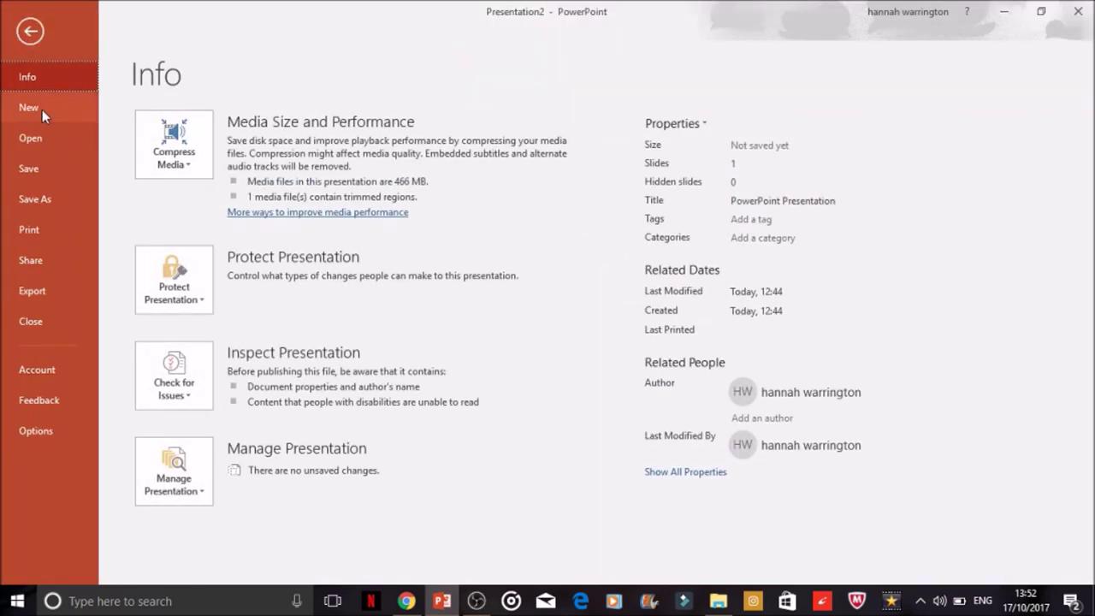
{"action": "left_click", "coordinate": [47, 195]}
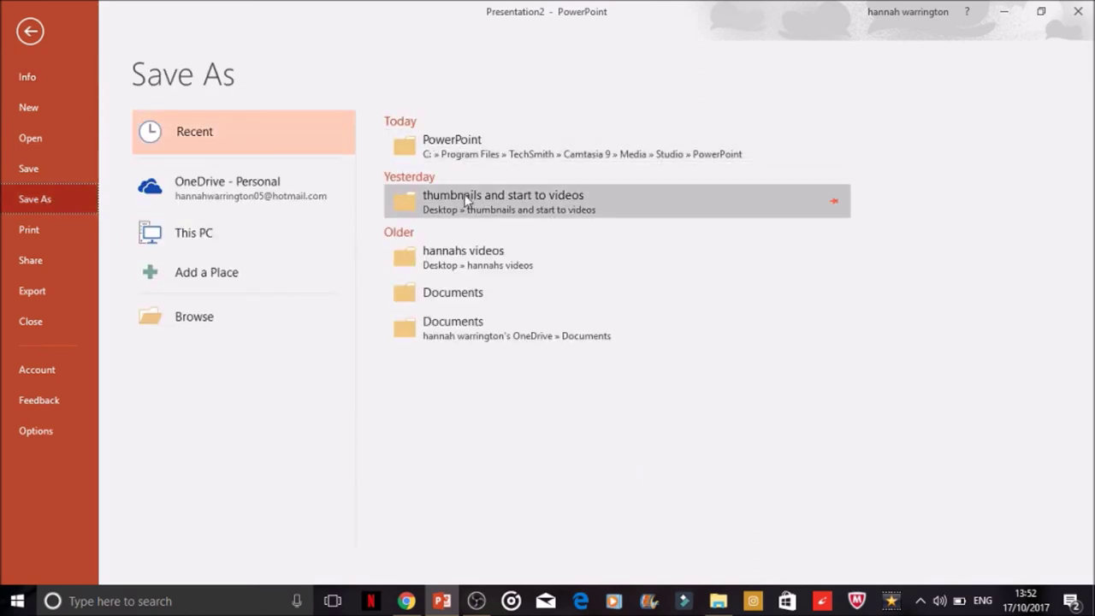
{"action": "left_click", "coordinate": [459, 253]}
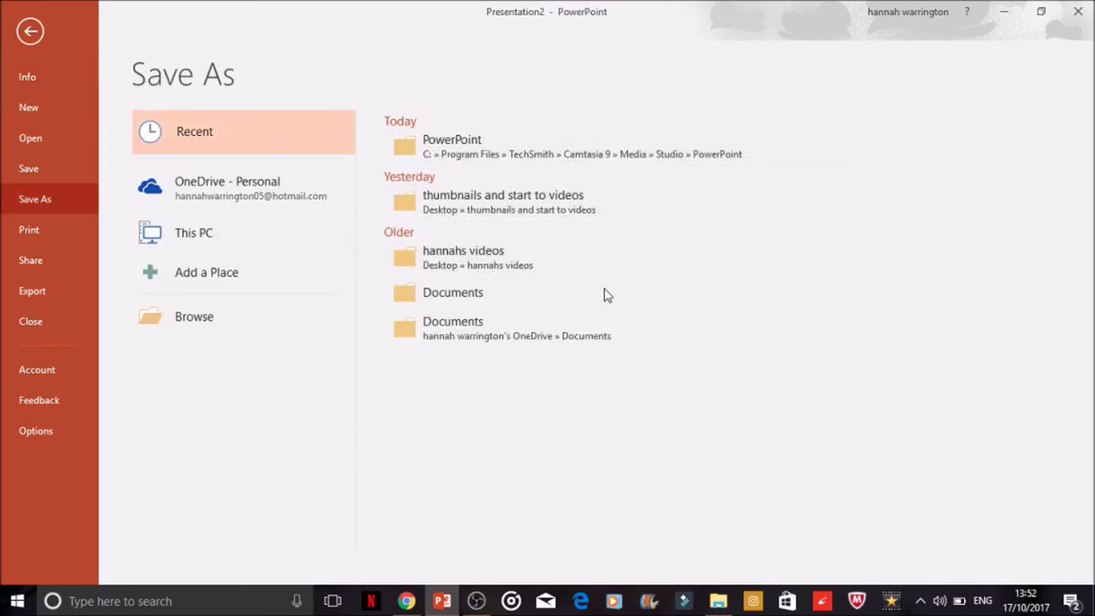
{"action": "left_click", "coordinate": [235, 269]}
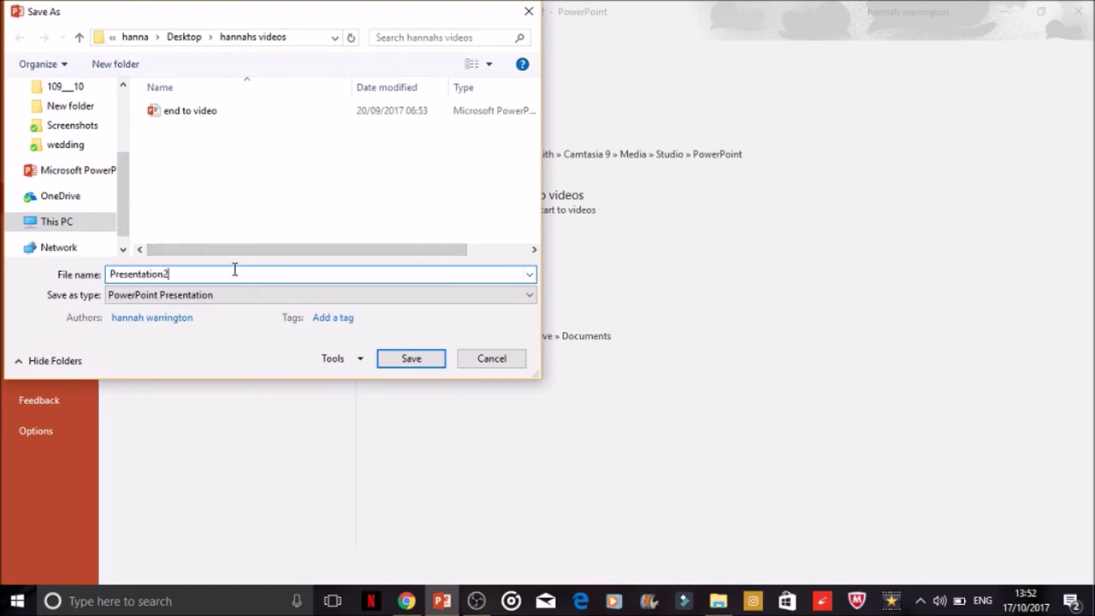
{"action": "key", "text": "BackSpace"}
{"action": "key", "text": "BackSpace"}
{"action": "key", "text": "BackSpace"}
{"action": "key", "text": "BackSpace"}
{"action": "key", "text": "BackSpace"}
{"action": "key", "text": "BackSpace"}
{"action": "key", "text": "BackSpace"}
{"action": "key", "text": "BackSpace"}
{"action": "key", "text": "BackSpace"}
{"action": "type", "text": "end "}
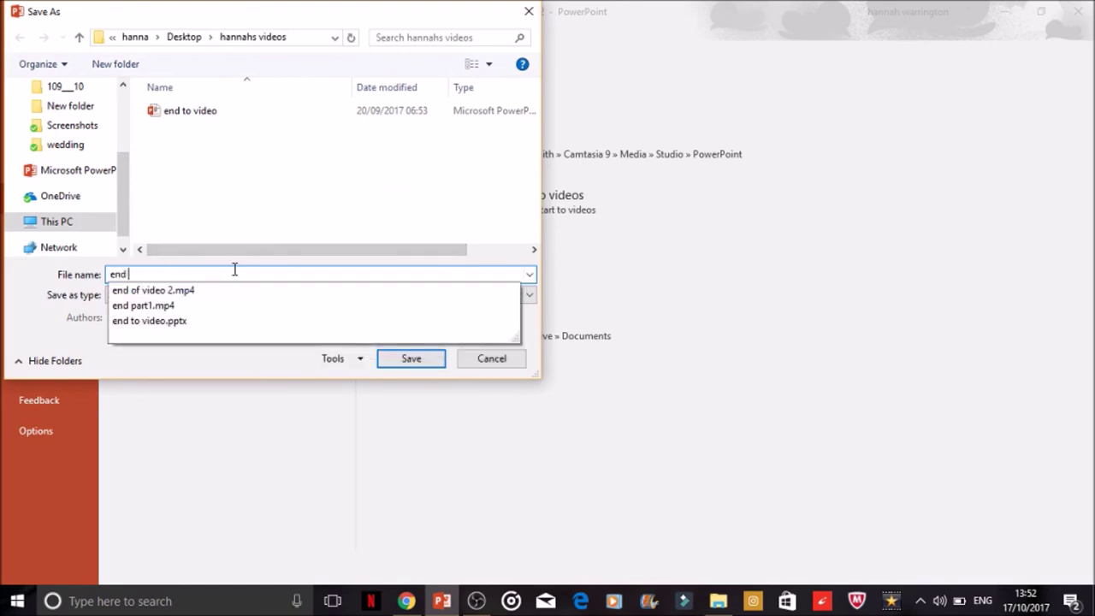
{"action": "type", "text": "to video 3"}
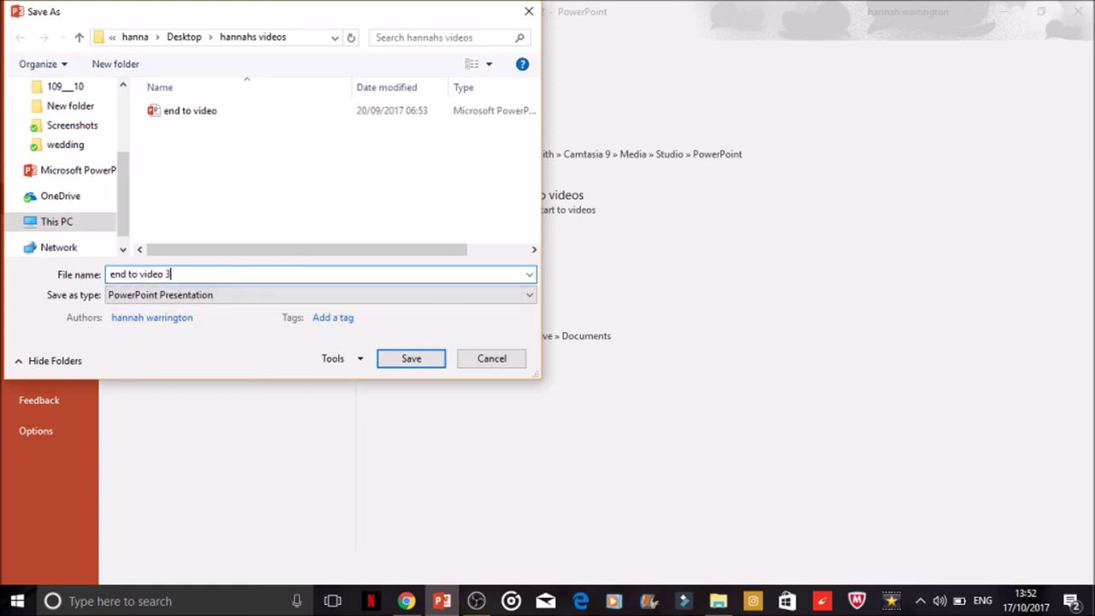
{"action": "left_click", "coordinate": [396, 358]}
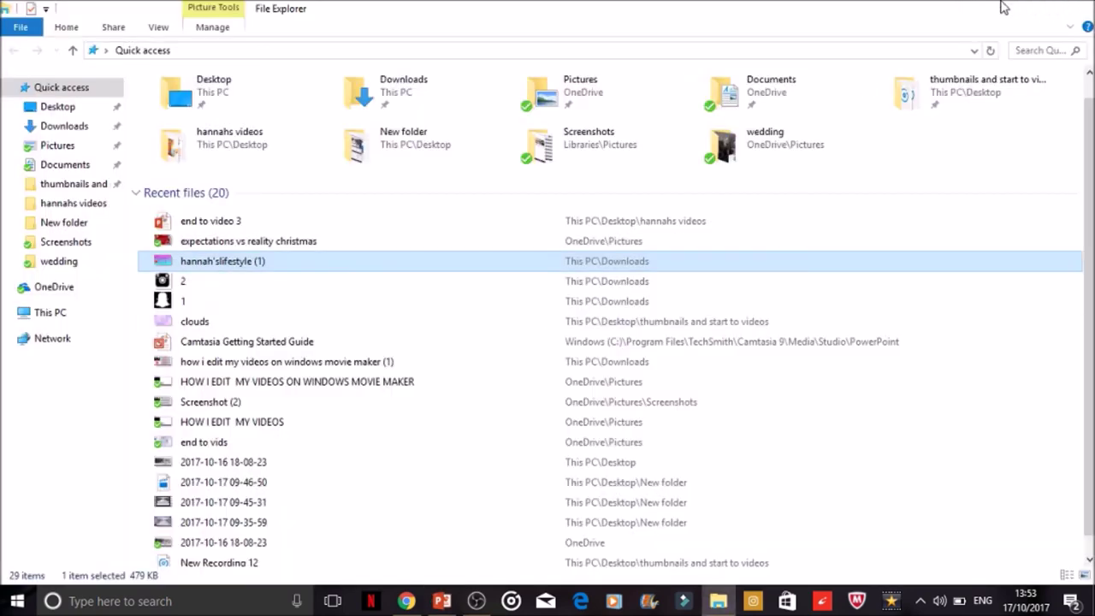
{"action": "left_click", "coordinate": [1004, 7]}
{"action": "left_click", "coordinate": [996, 8]}
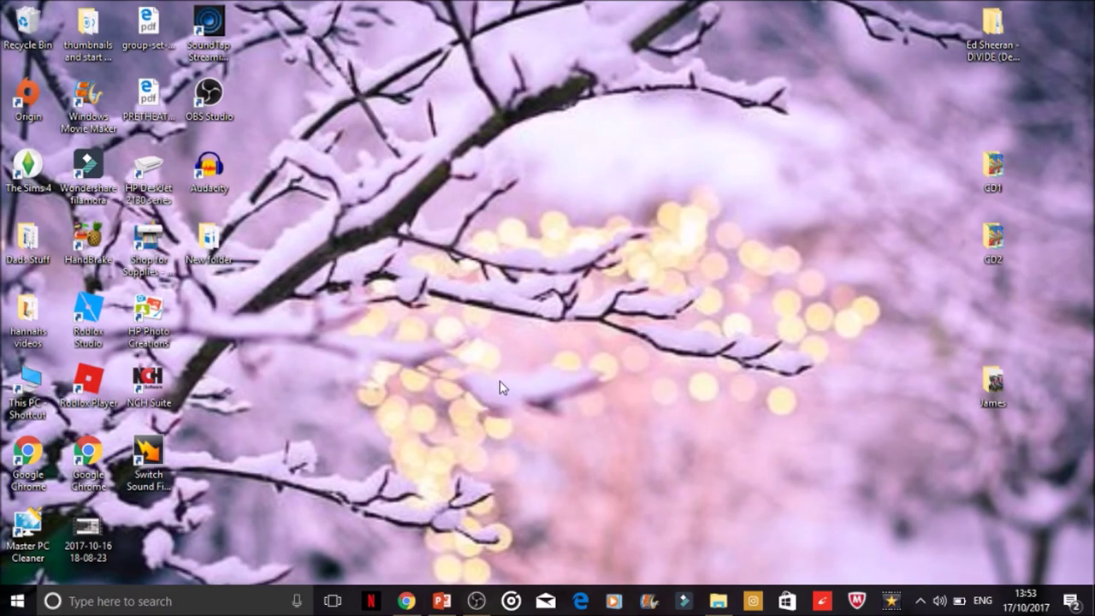